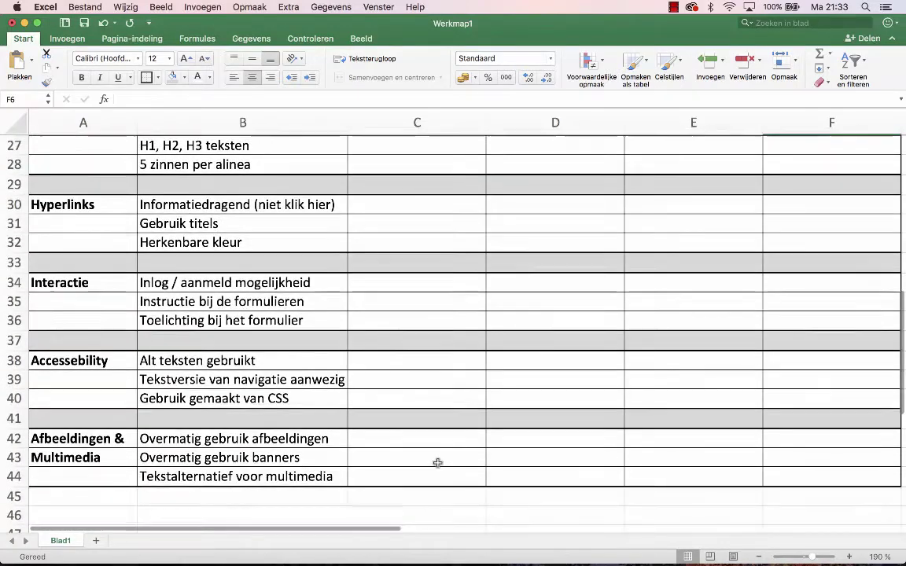
- Review the usability checklist's criteria, from Herkanbaarheid down to Afbeeldingen & Multimedia, for the own website and three competitors
scroll(437, 463, "up", 3)
scroll(437, 463, "up", 10)
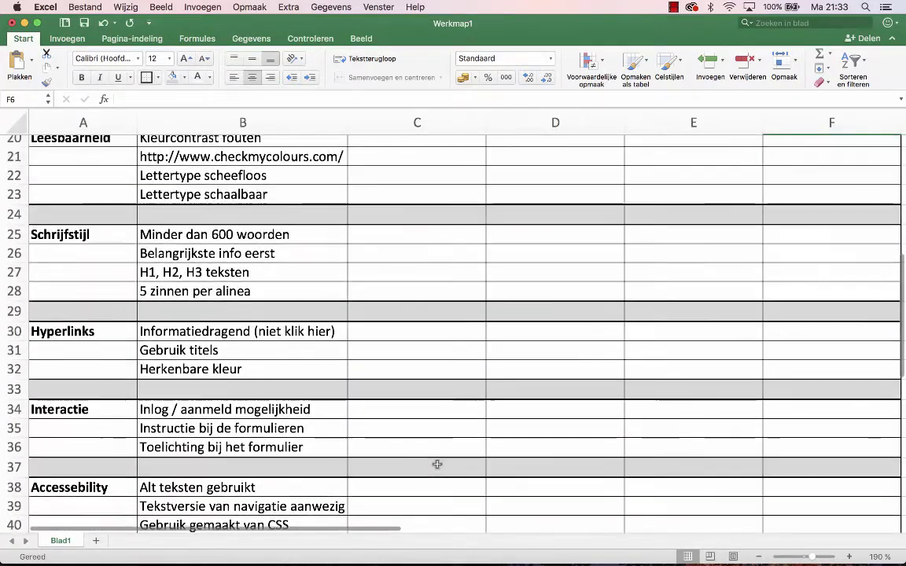
scroll(437, 468, "up", 3)
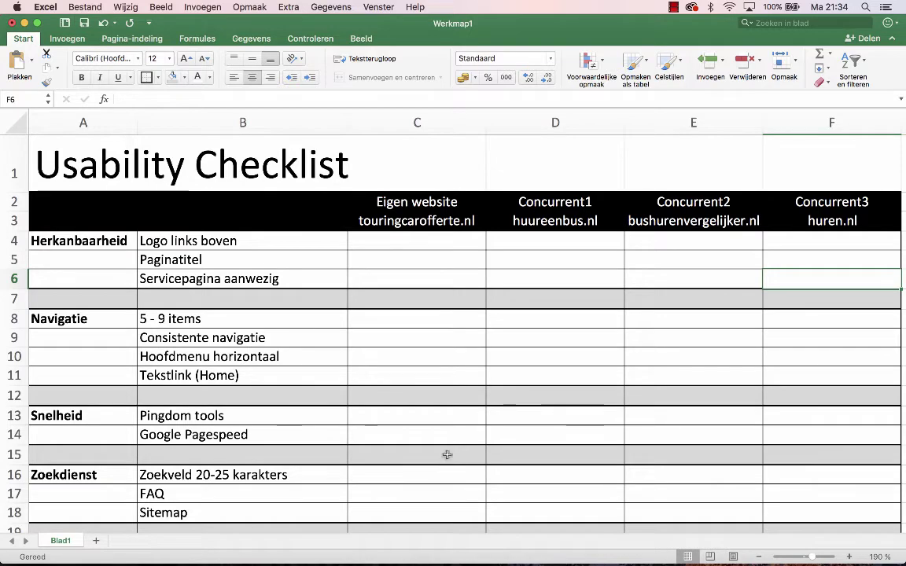
left_click(435, 439)
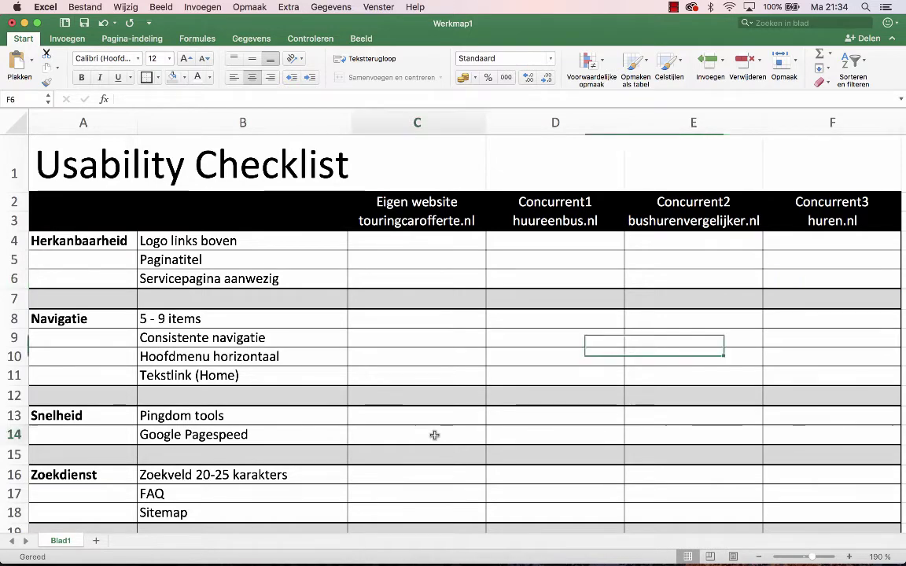
scroll(436, 439, "down", 5)
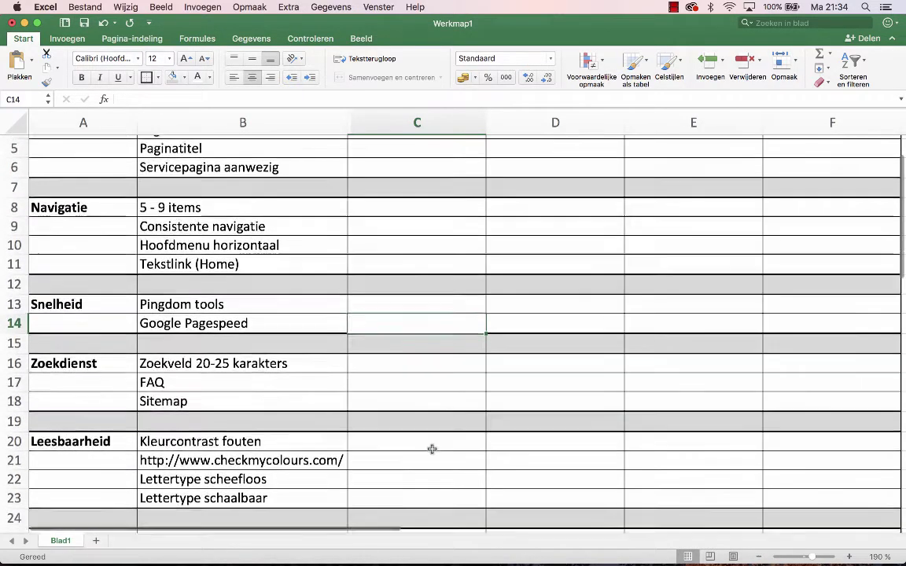
scroll(433, 449, "down", 6)
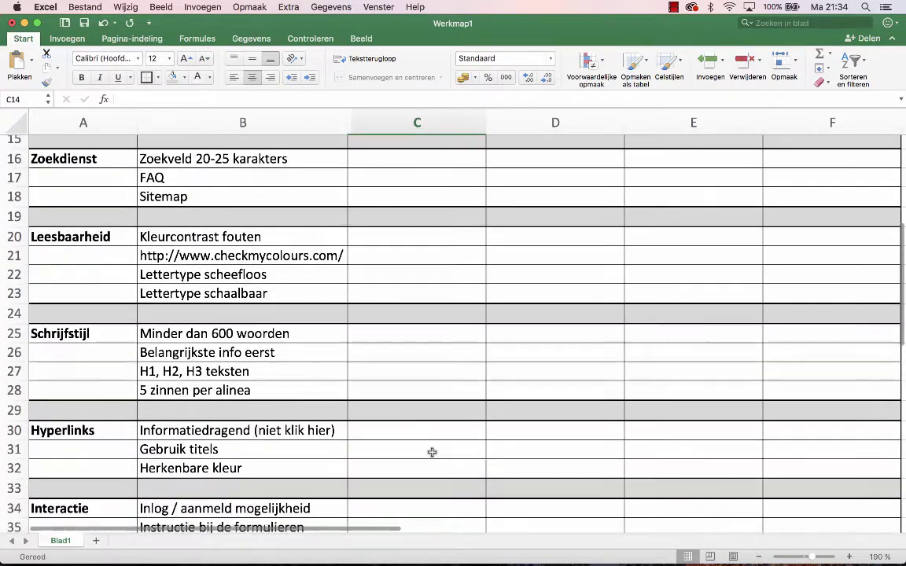
scroll(431, 454, "down", 6)
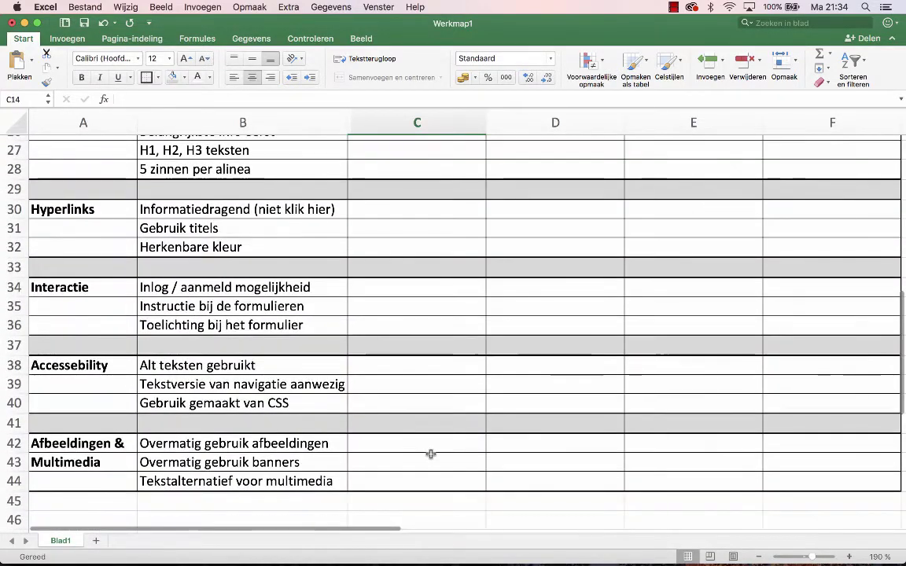
scroll(432, 456, "up", 15)
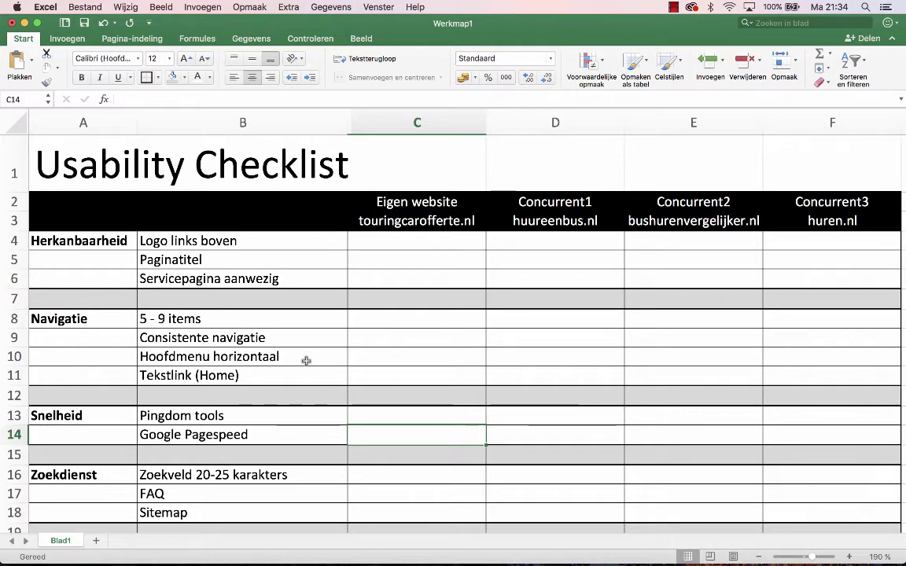
key("Up")
key("Up")
key("Up")
key("Up")
key("Up")
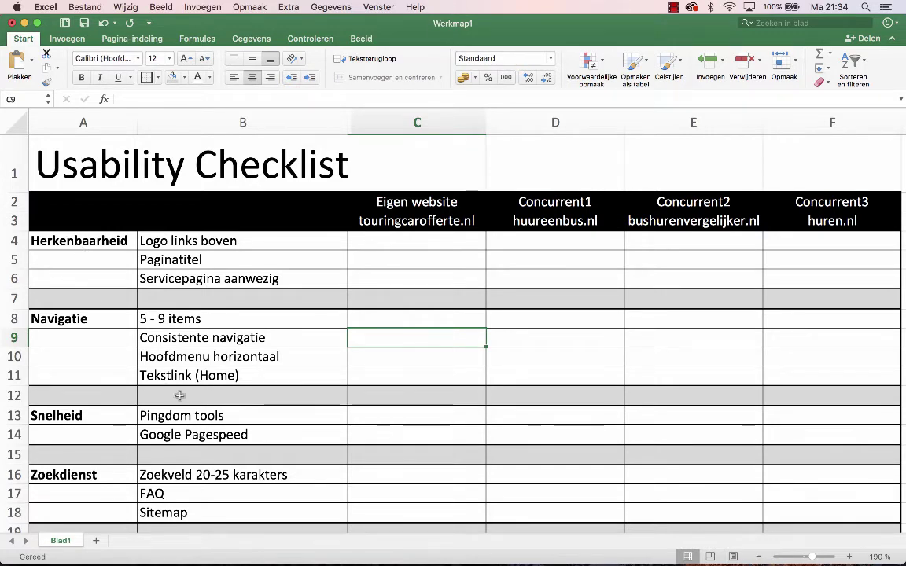
- Insert a row above "Gebruik titels" in the Hyperlinks section and enter "hyperlink op het logo" in column B
scroll(179, 394, "down", 10)
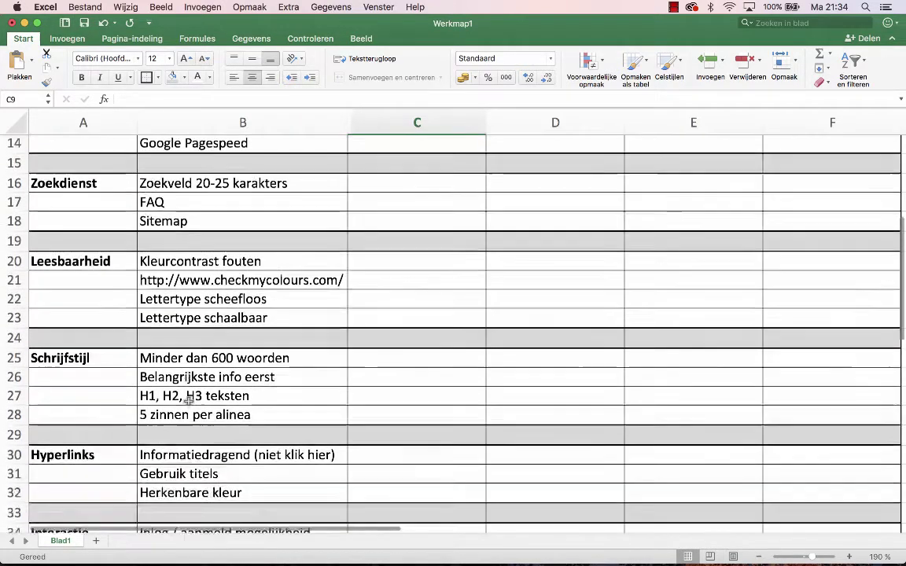
scroll(189, 399, "down", 5)
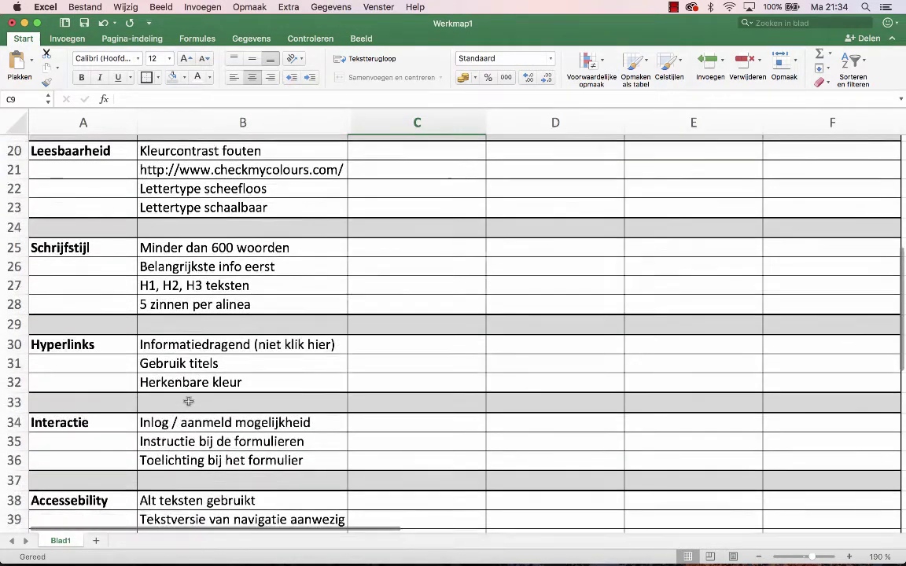
right_click(20, 364)
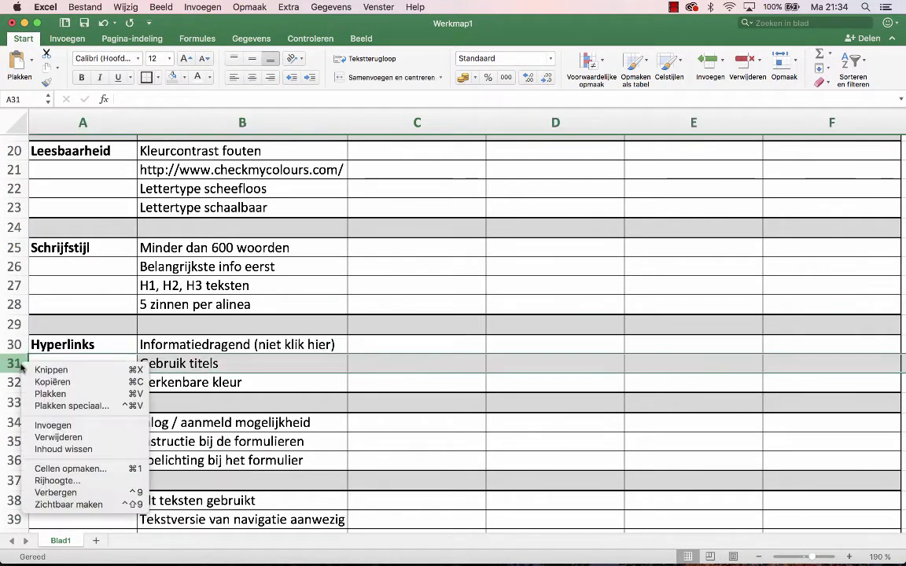
left_click(54, 425)
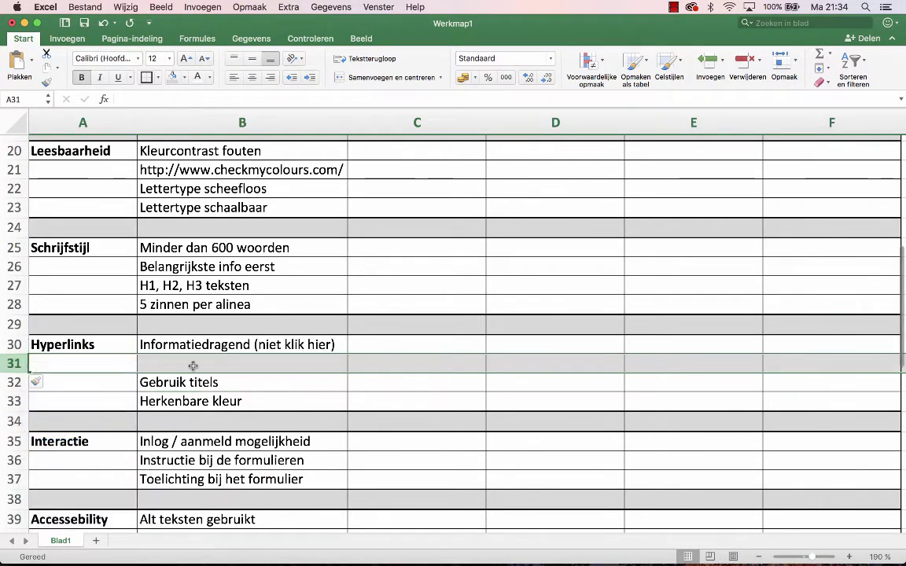
left_click(193, 366)
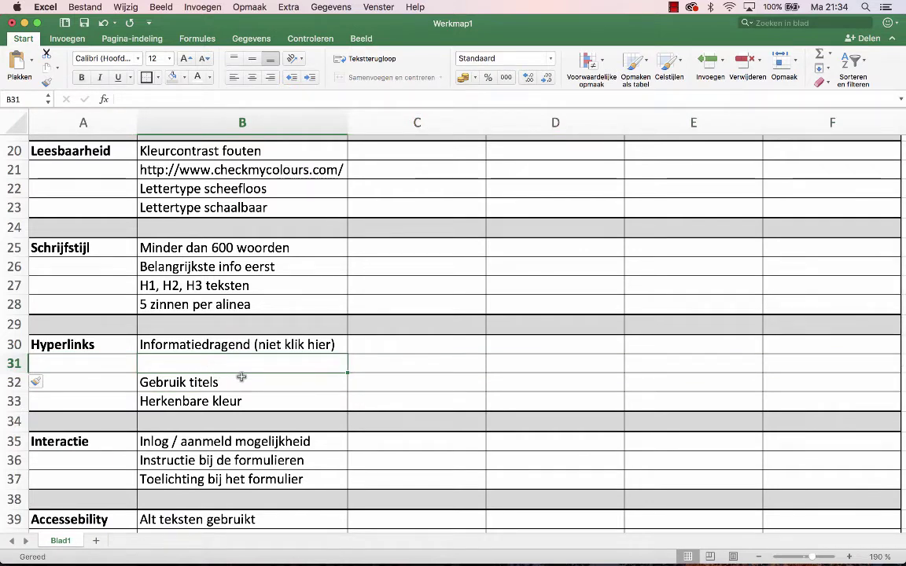
type("hyperli")
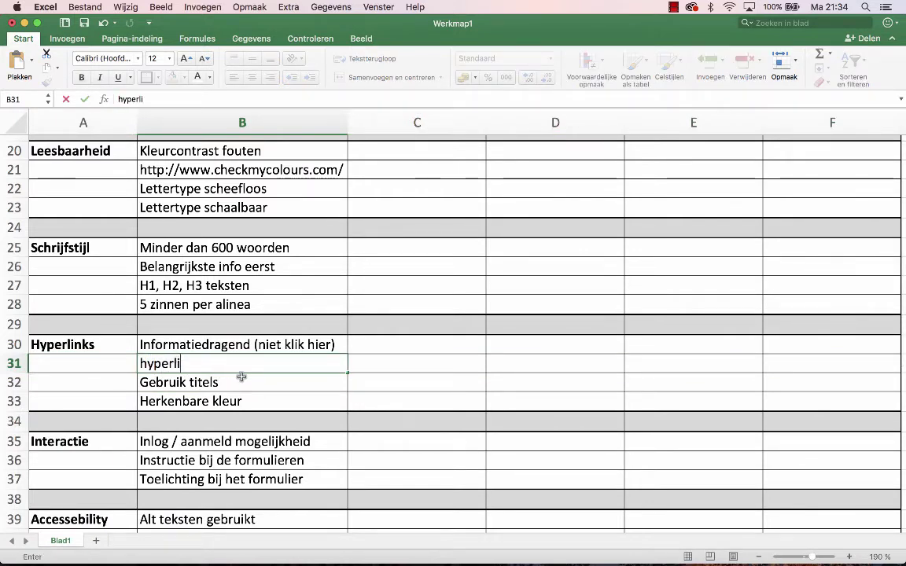
type("nk op het logt")
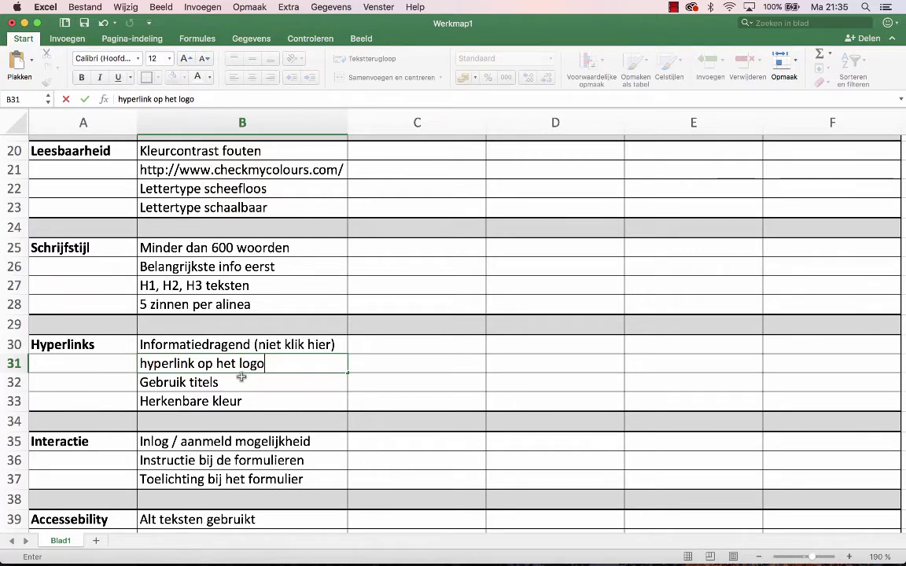
left_click(361, 382)
scroll(360, 384, "up", 10)
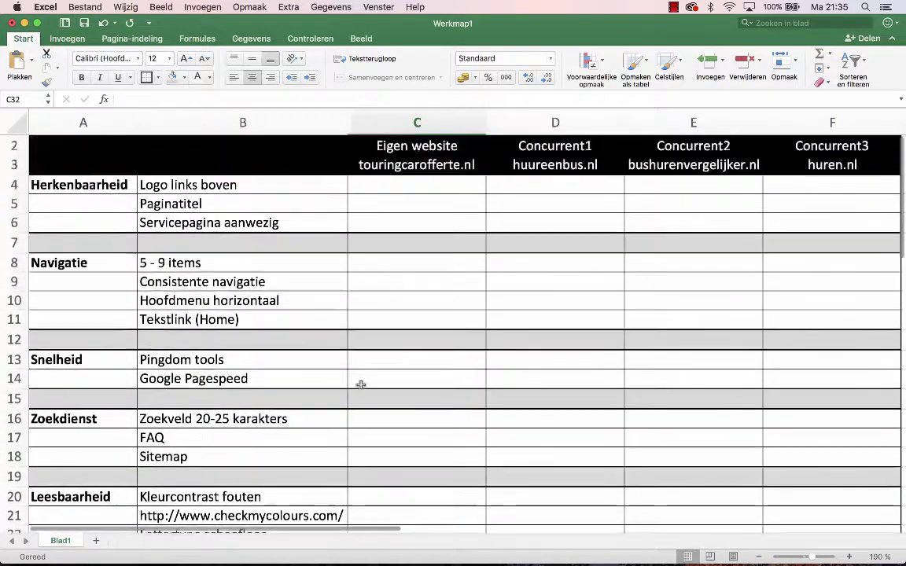
scroll(360, 384, "up", 2)
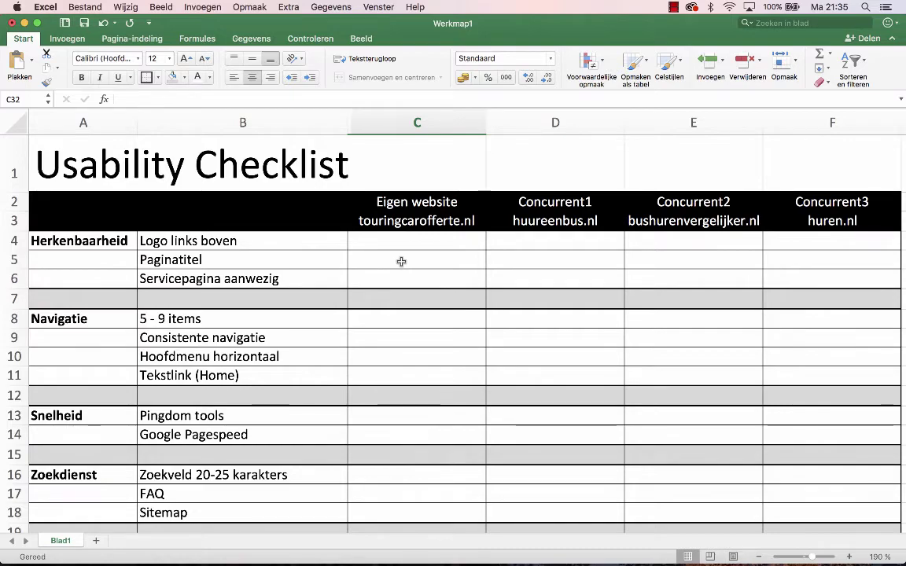
- Switch to Word and insert the TouringcarOfferte.nl homepage screenshot from a file into the blank document
key("super+Tab")
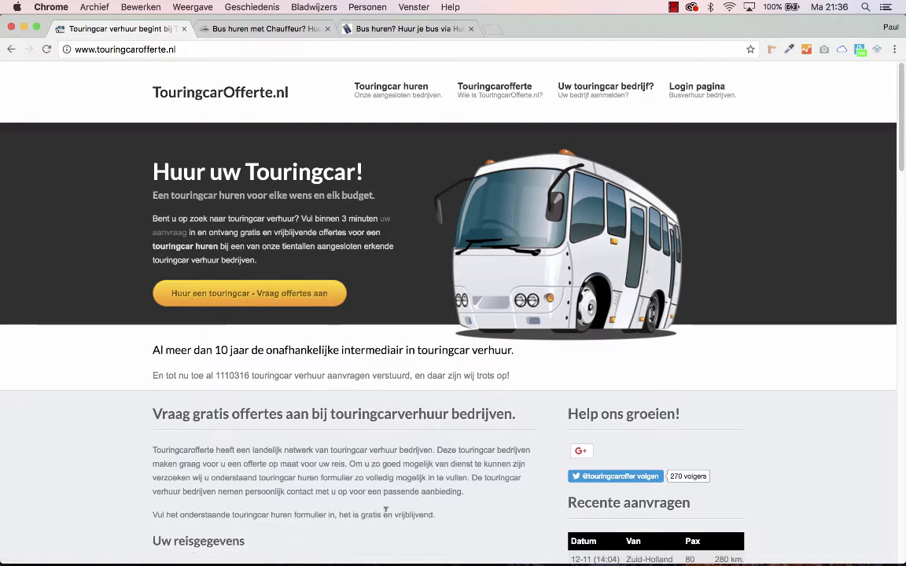
key("super+Tab")
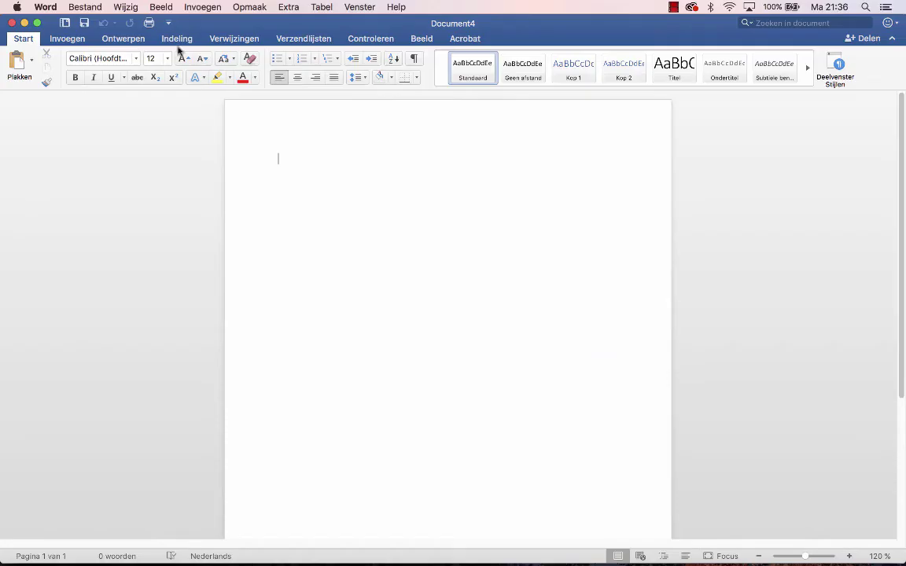
left_click(69, 40)
left_click(118, 63)
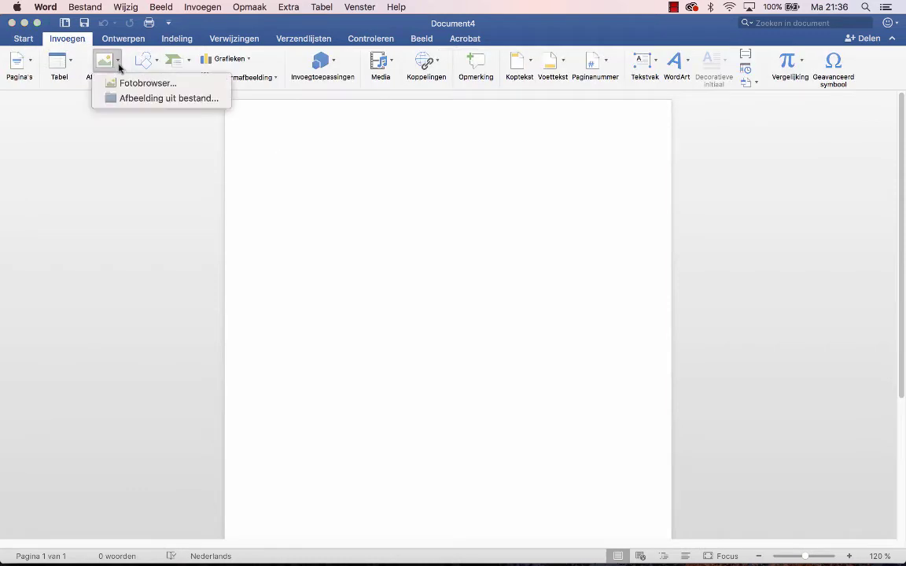
left_click(110, 98)
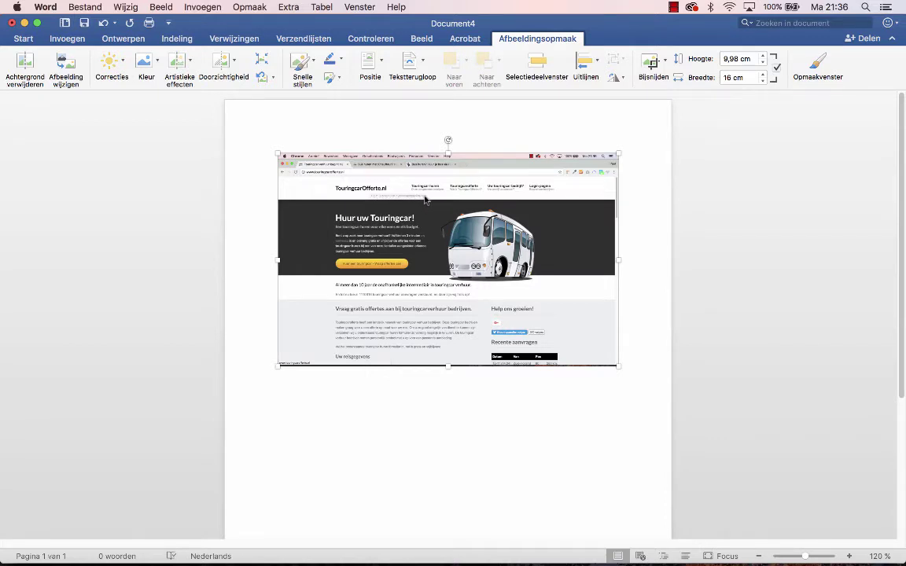
- Crop the screenshot from below and above to the address bar and site header, about 1.74 cm high
left_click(650, 63)
left_click_drag(448, 364, 469, 204)
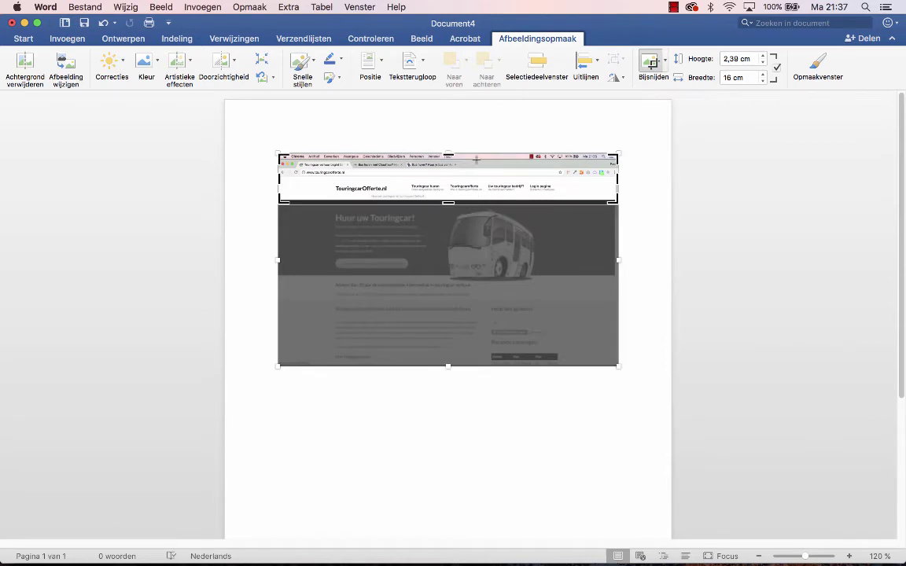
left_click_drag(449, 155, 453, 167)
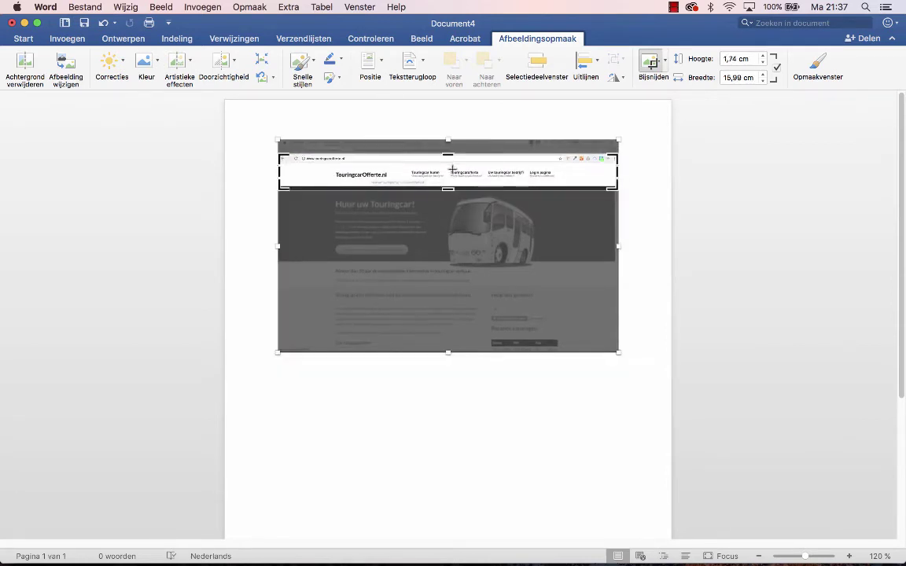
left_click(633, 324)
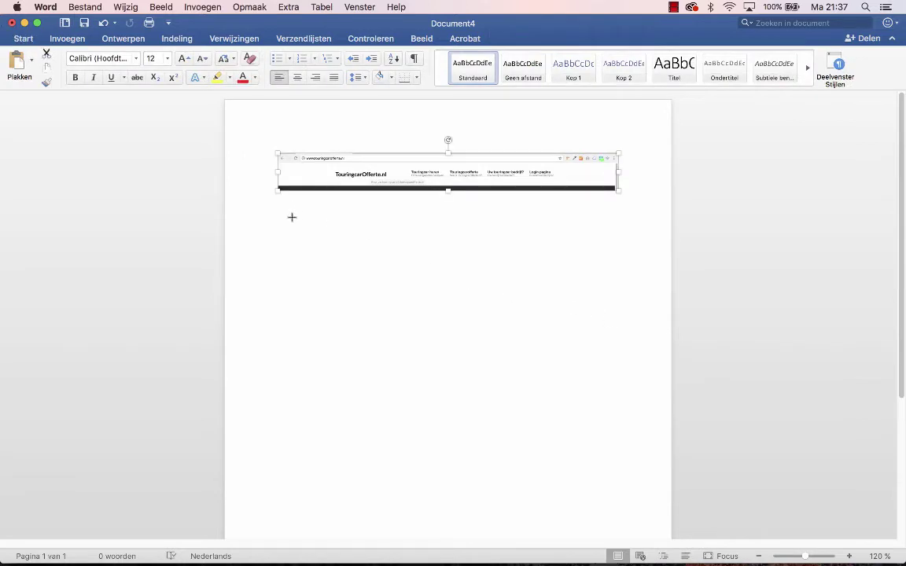
- Draw a rectangular callout of about 4.14 by 7.62 cm just below the cropped screenshot
left_click(177, 39)
left_click(66, 39)
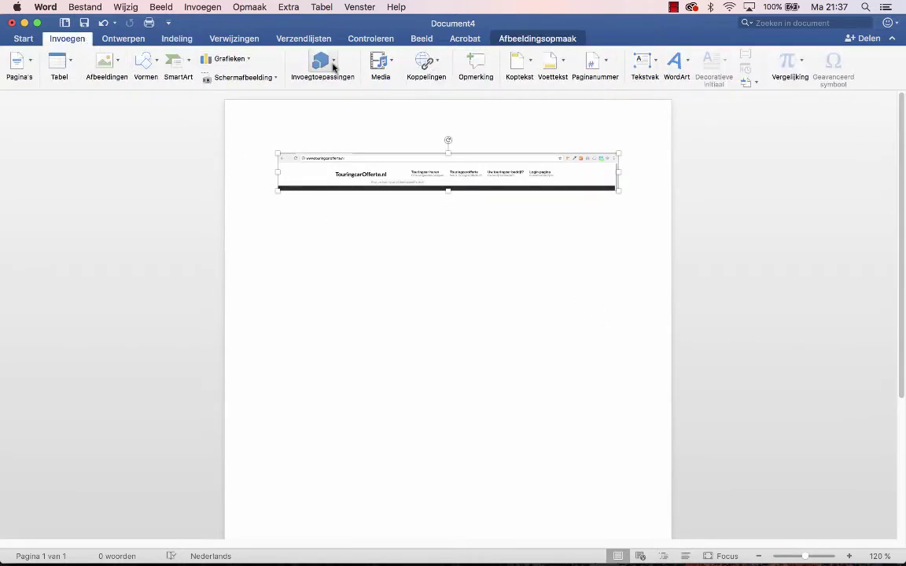
left_click(155, 67)
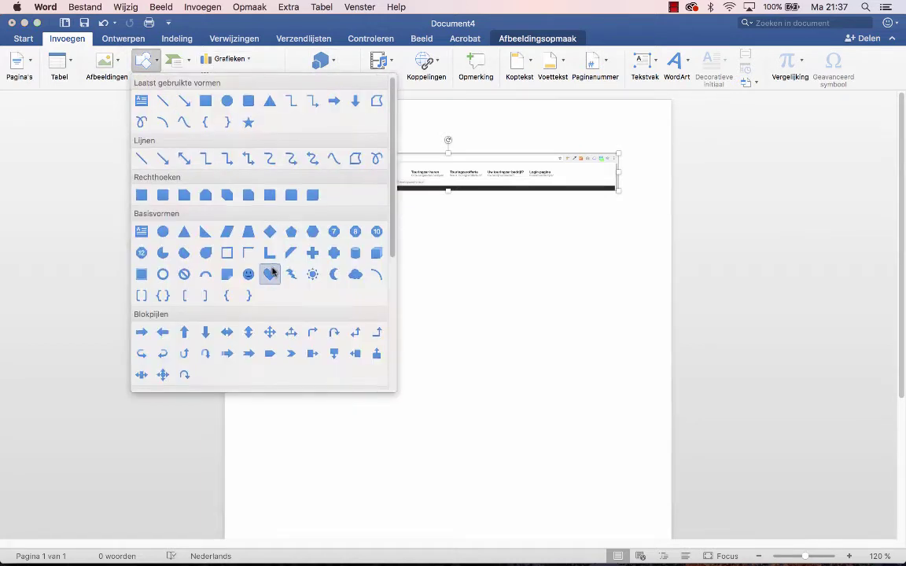
scroll(271, 272, "down", 5)
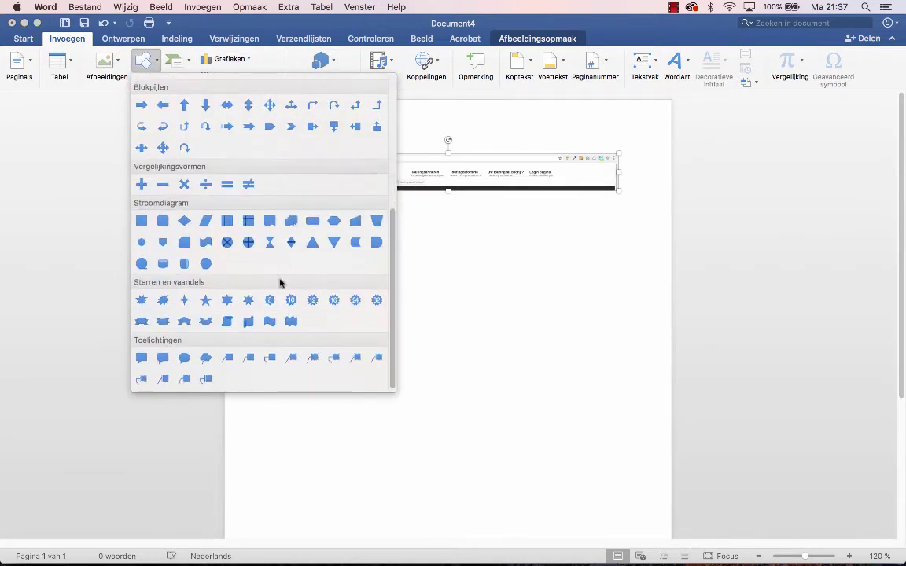
left_click(141, 358)
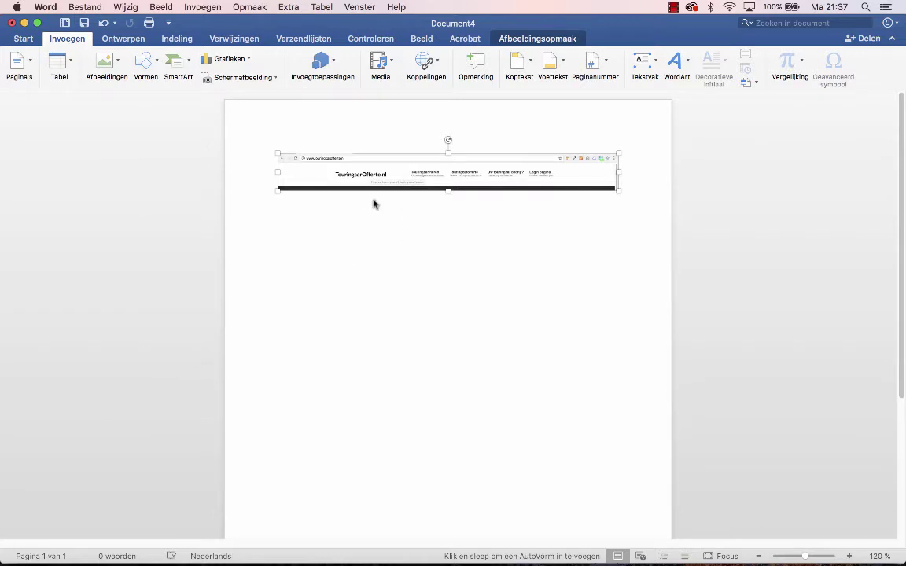
left_click_drag(340, 202, 505, 289)
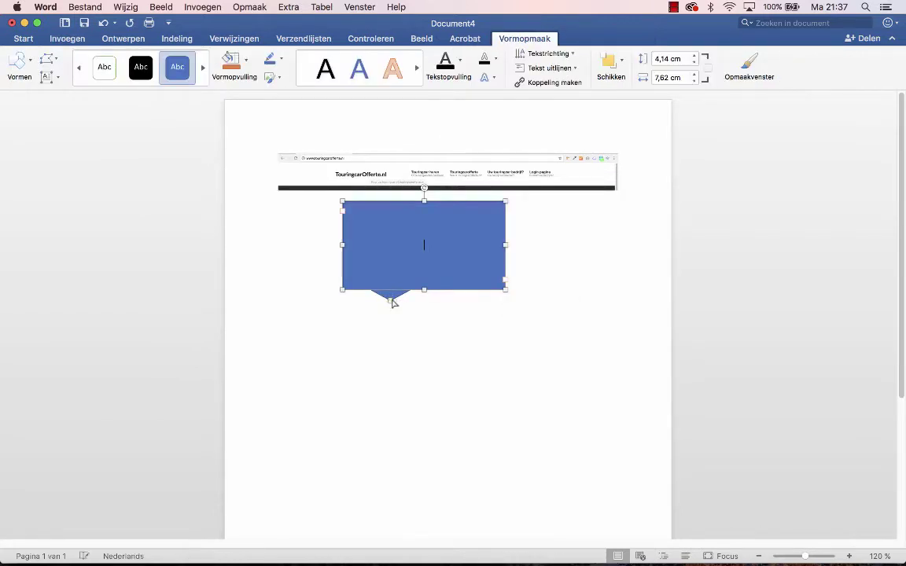
- Point the callout's tail at the TouringcarOfferte.nl logo and set the callout's text wrapping to Voor tekst
left_click_drag(395, 301, 351, 183)
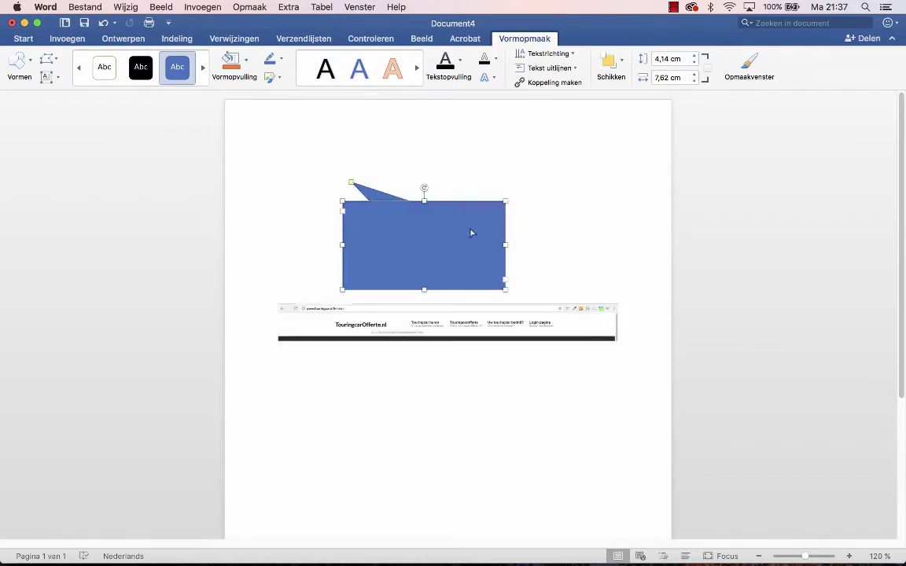
left_click(610, 65)
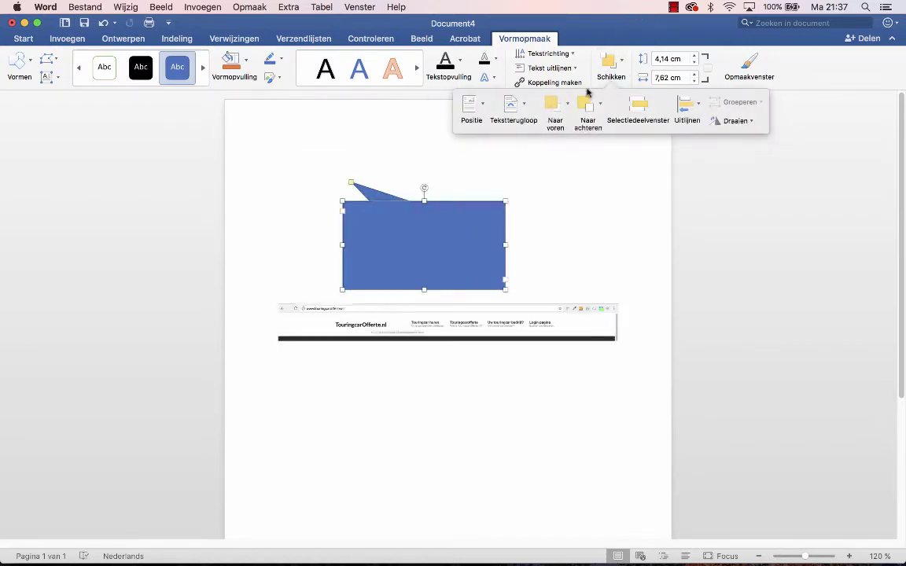
left_click(521, 105)
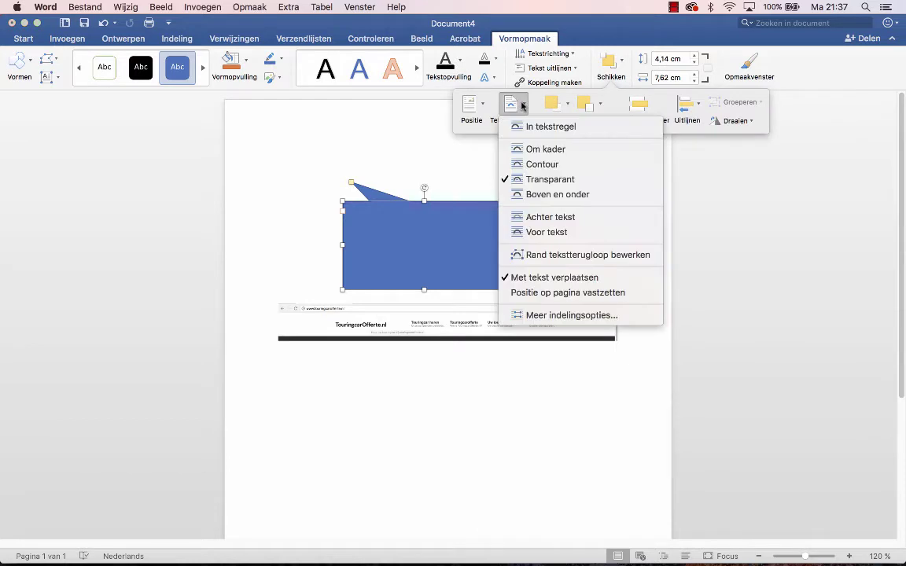
left_click(559, 234)
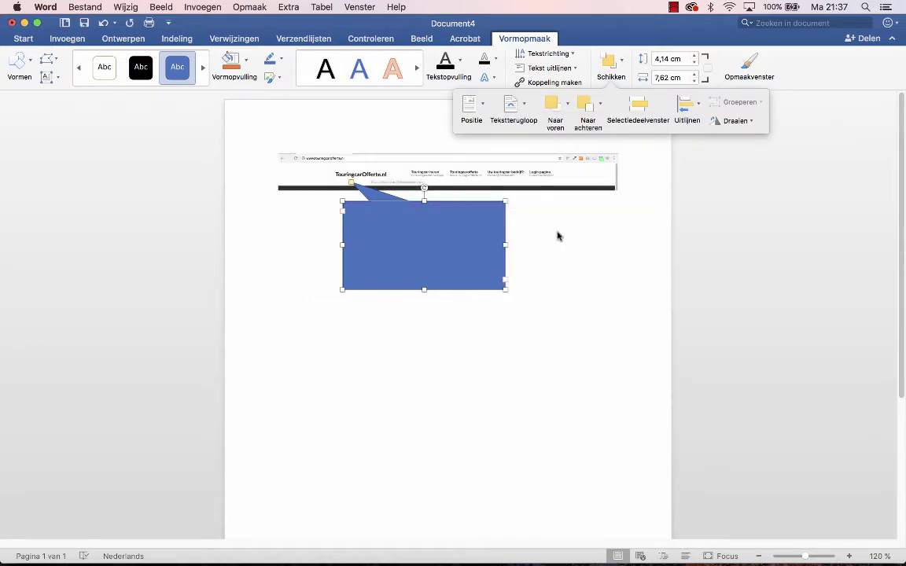
- Enter the callout text: Het logo staat links-boven. Er staat een titel over het logo met de tekst: "Huur uw touringcar ..."
left_click(421, 243)
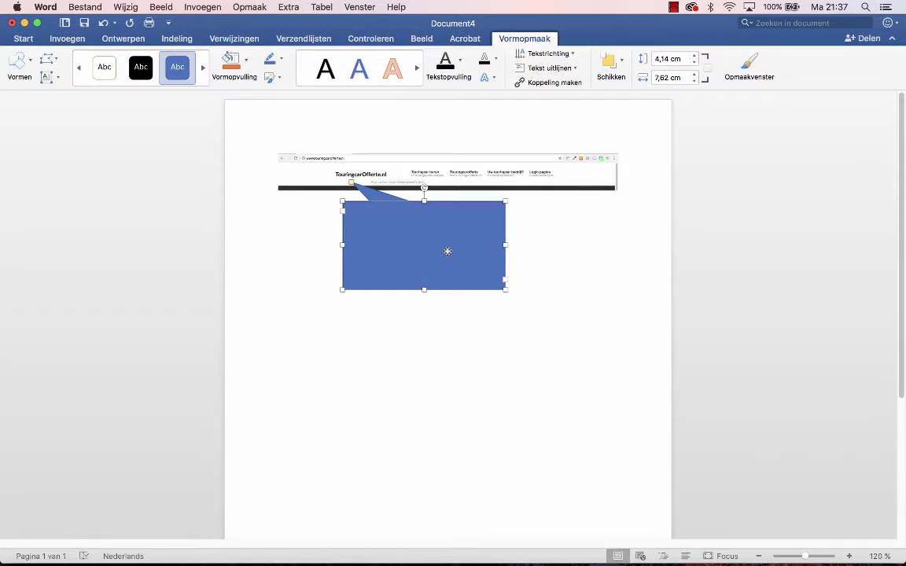
type("Het logo staat links-bo")
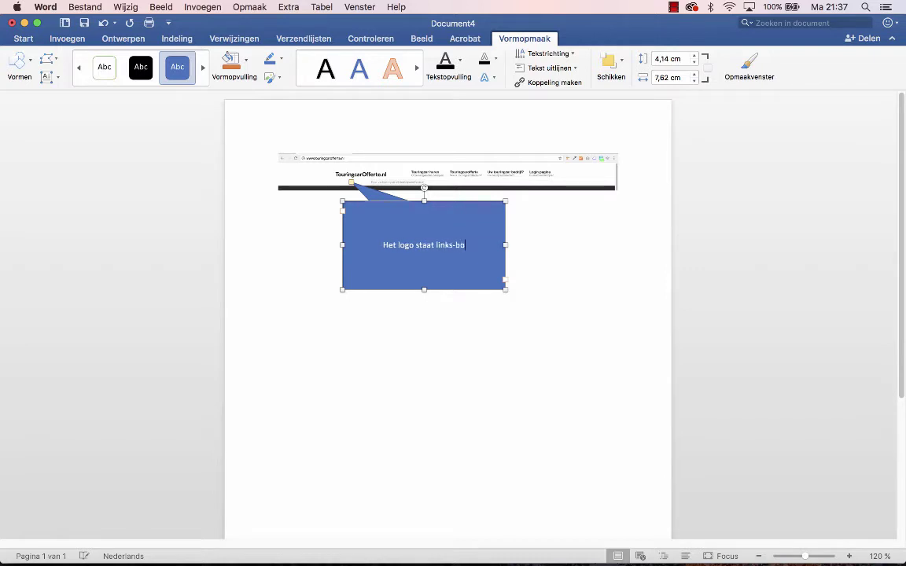
type("ven. Er staat")
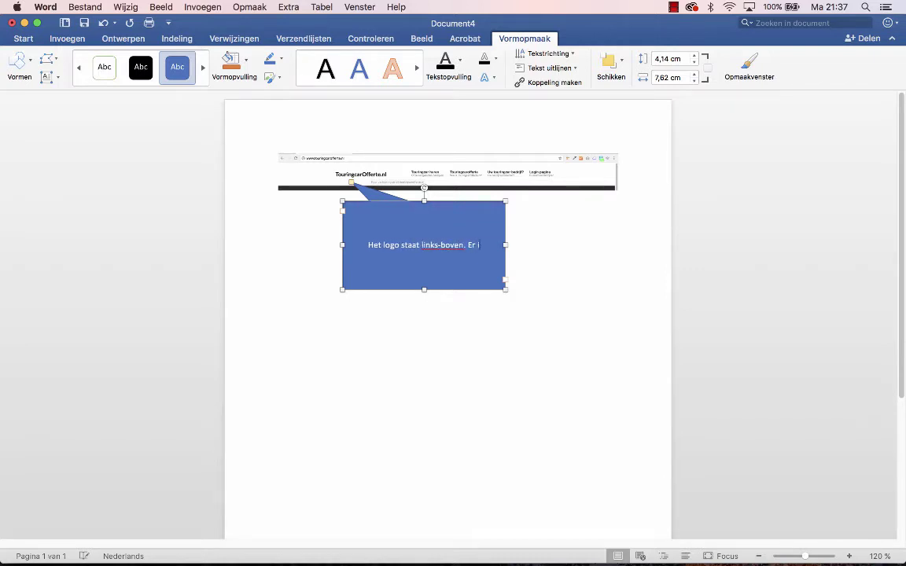
type(" een")
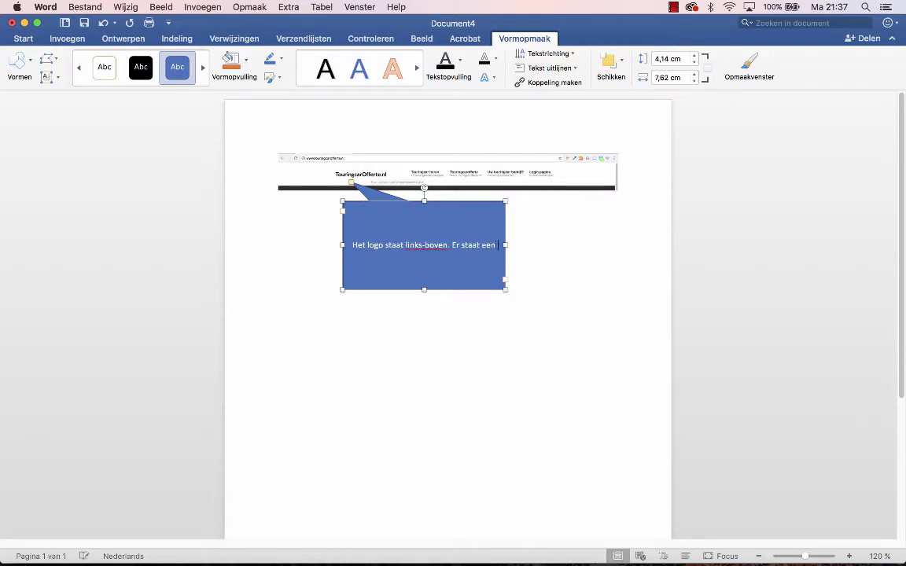
type(" titel")
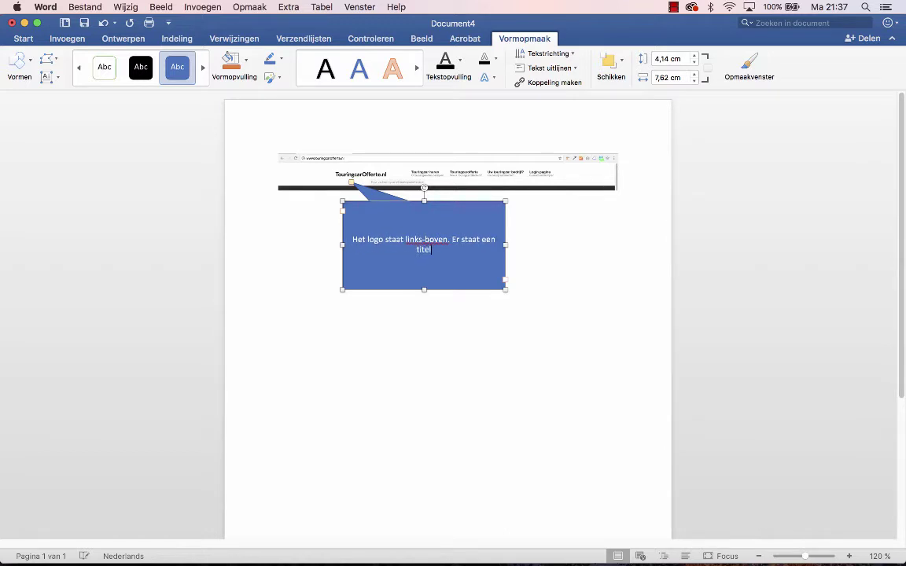
type(" over het logo et=")
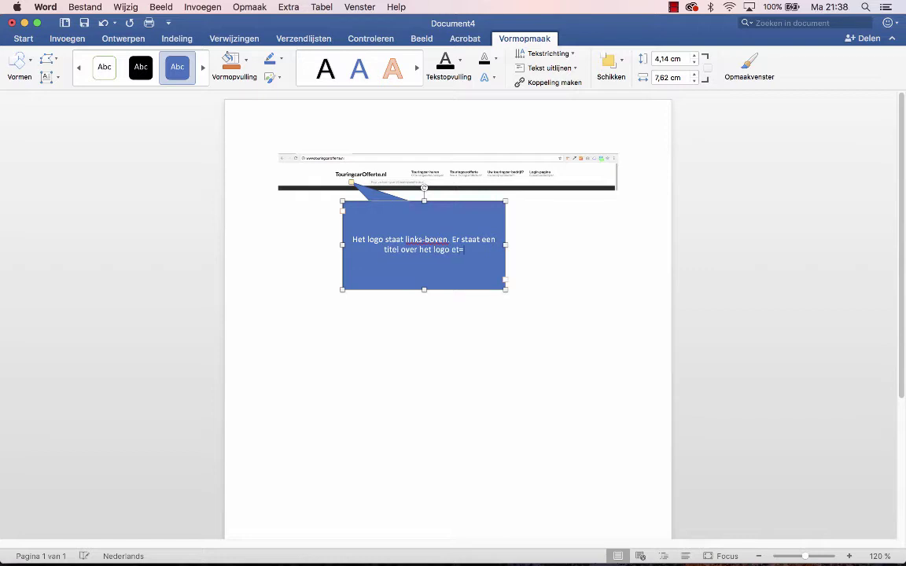
key("BackSpace")
key("BackSpace")
type("met de tekst")
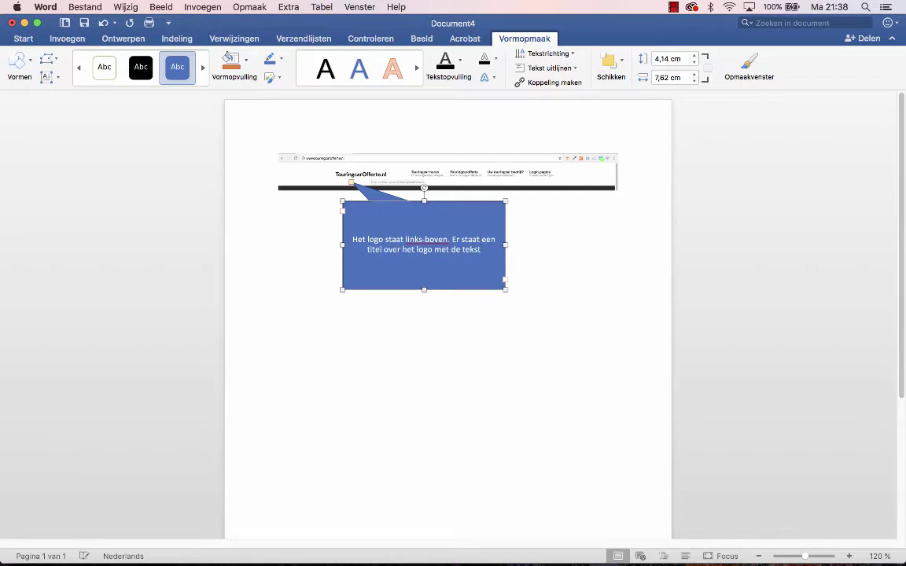
type(": H")
type("uur")
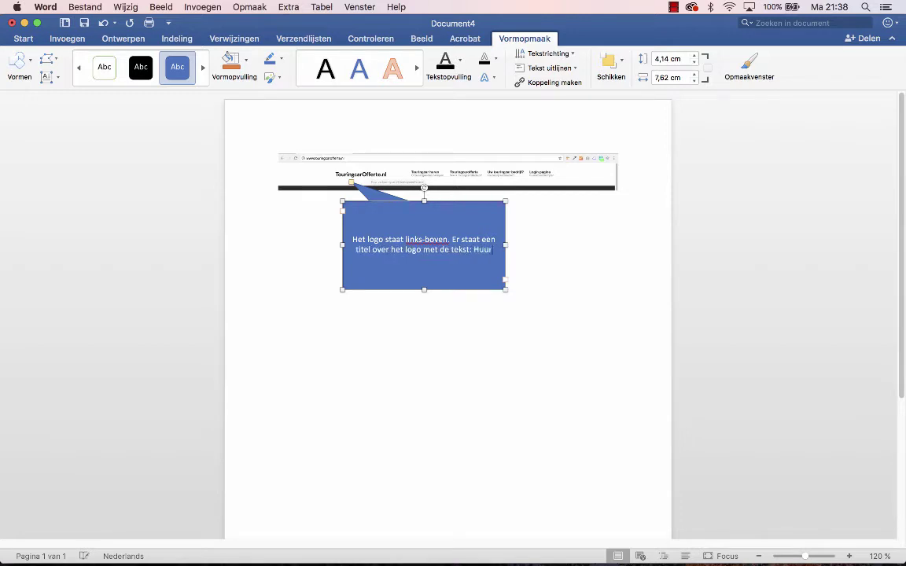
type(" uw touri")
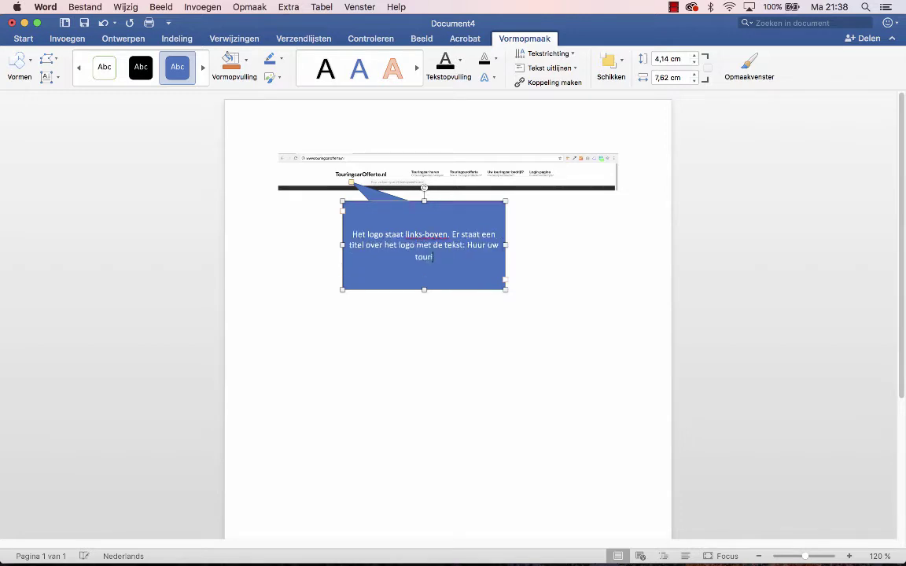
type("ngcar ...")
type("\"")
type("“")
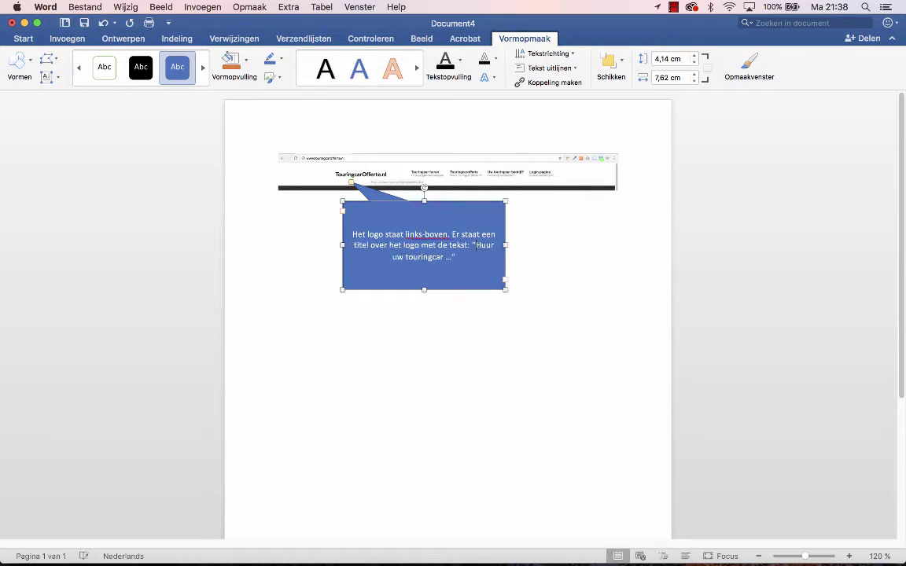
- Reduce the callout's height to about 2.87 cm and point its tail at the tagline just below the end of the TouringcarOfferte.nl logo
left_click_drag(424, 290, 429, 261)
left_click(352, 186)
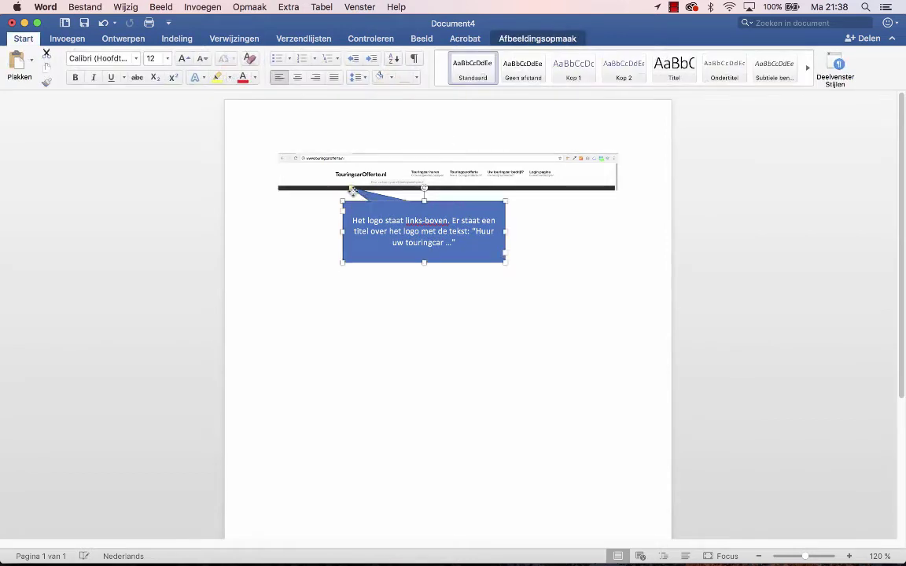
left_click_drag(353, 185, 356, 183)
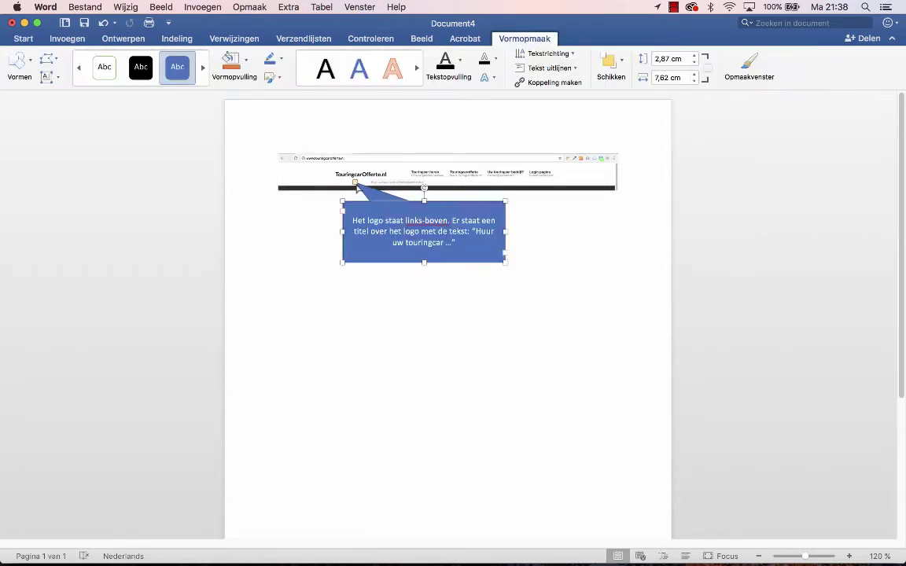
left_click(421, 278)
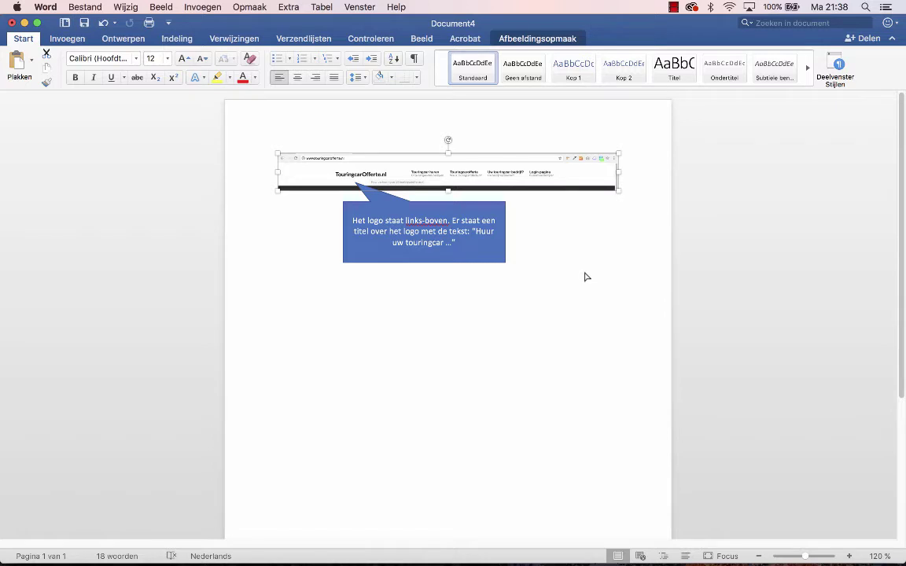
left_click(364, 186)
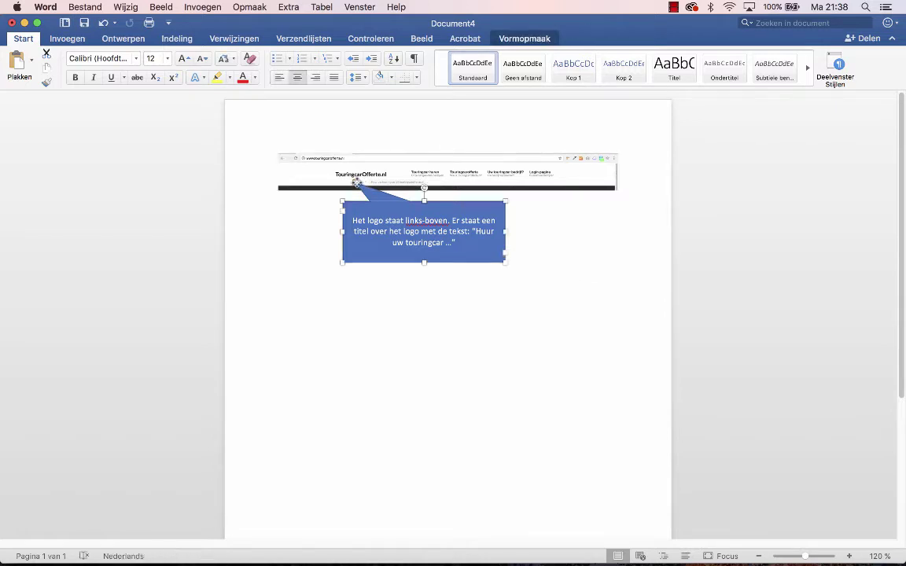
left_click_drag(364, 186, 382, 186)
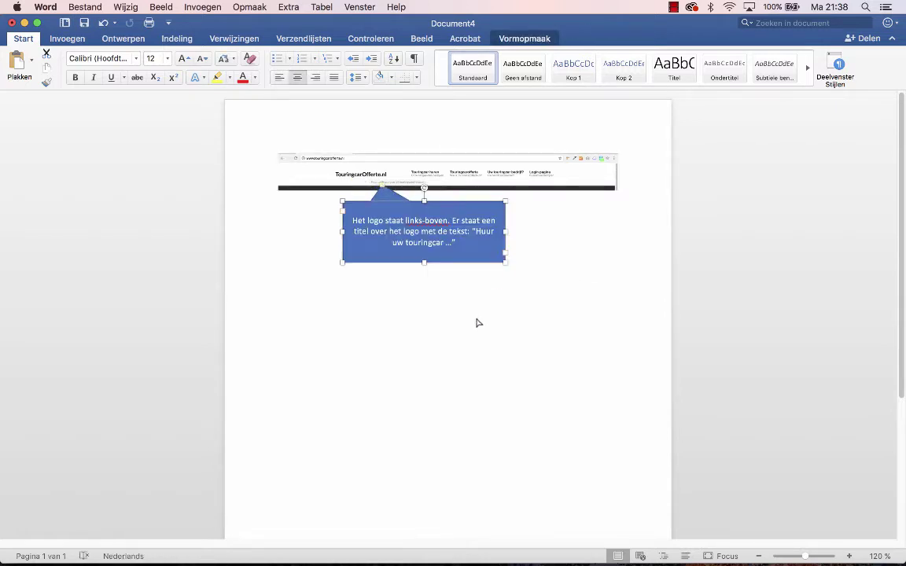
key("Tab")
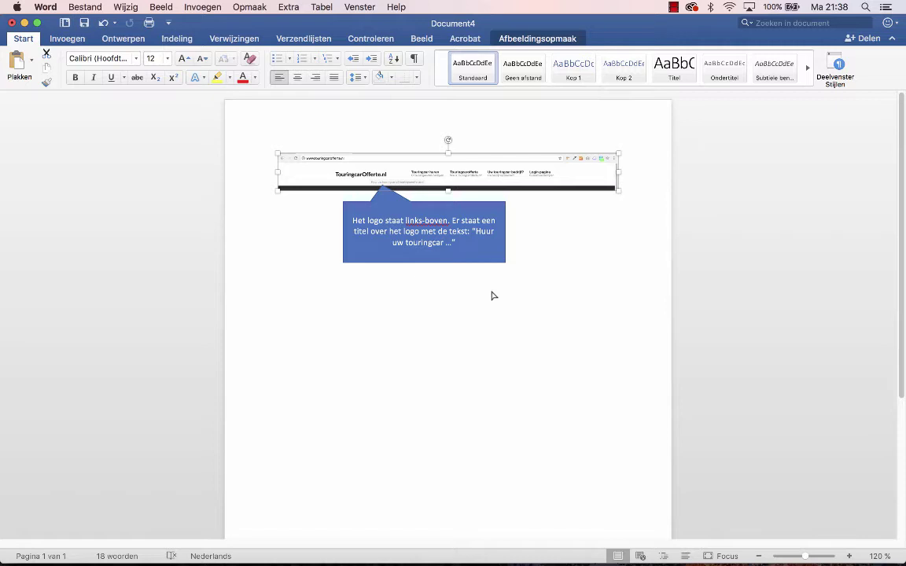
- Switch to the Excel usability checklist and enter V for Logo links boven under touringcarofferte.nl in cell C4
key("super+Tab")
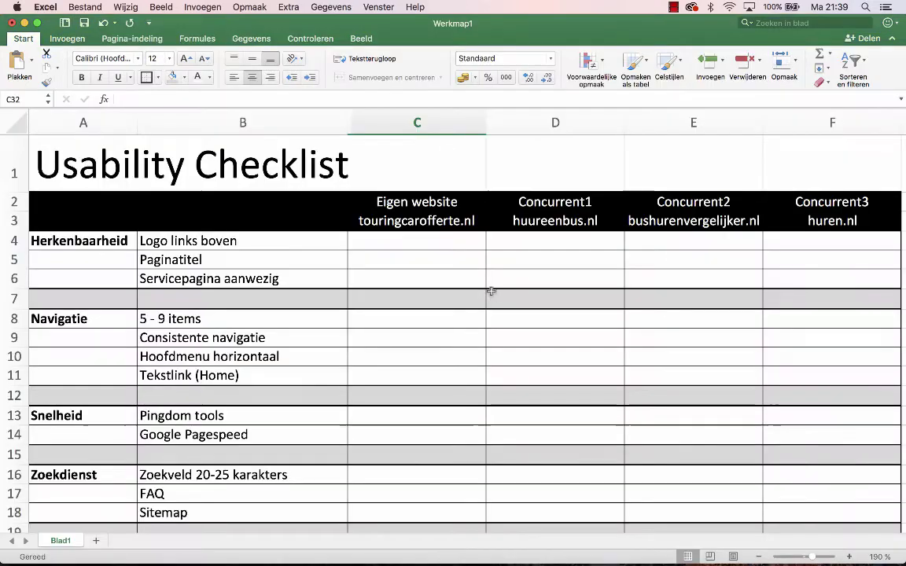
left_click(415, 243)
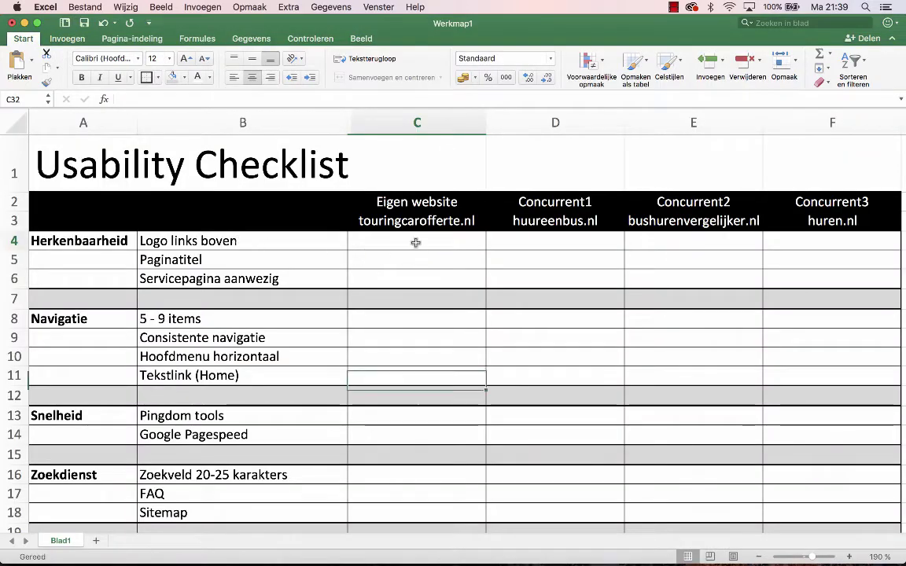
type("V")
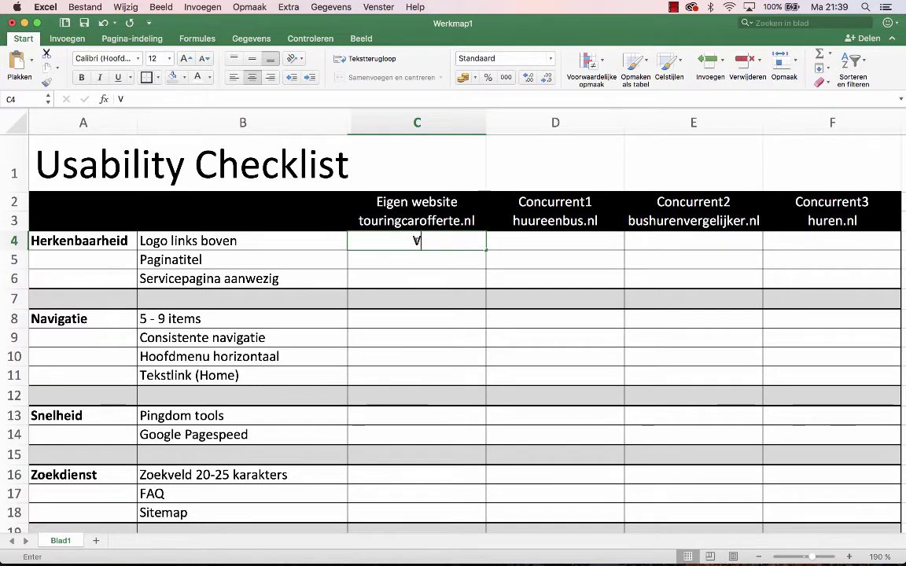
key("Return")
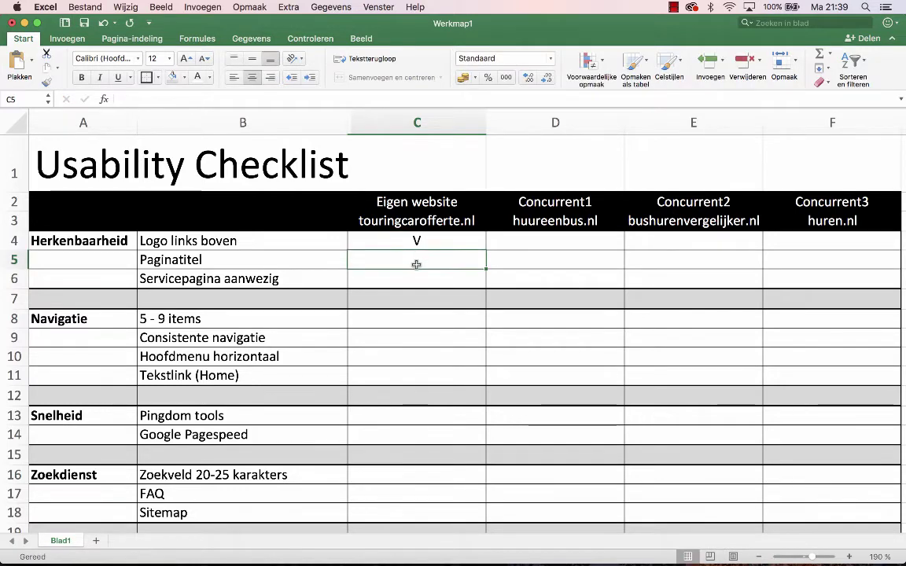
- Switch to Chrome and examine the site's Touringcar huren and Touringcarofferte pages, including the footer, for page titles and a service page
key("super+Tab")
key("super+Tab")
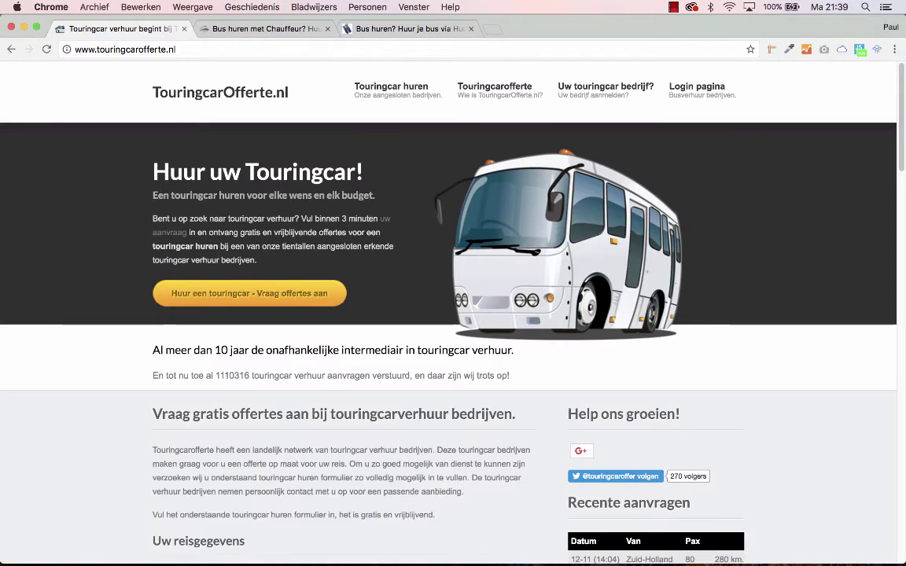
left_click(412, 97)
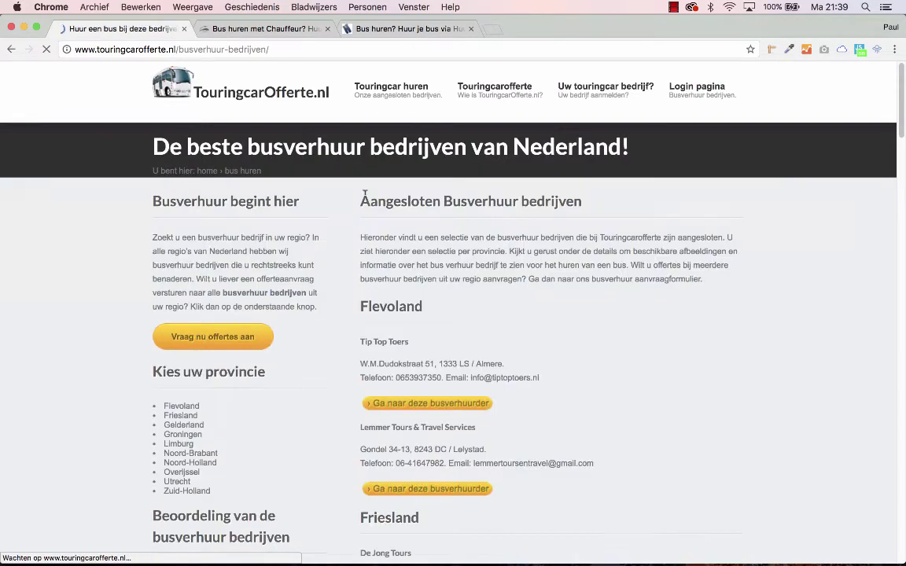
left_click(476, 85)
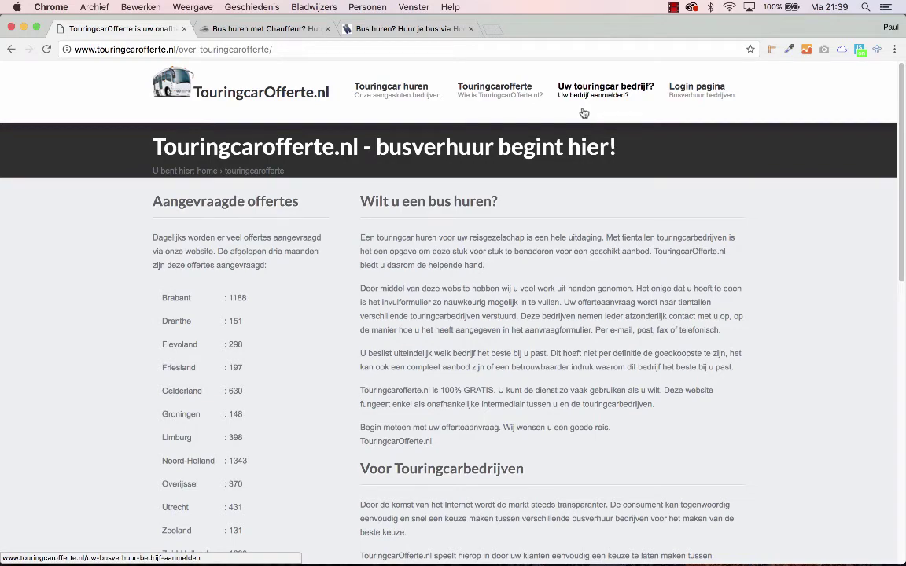
scroll(552, 261, "down", 15)
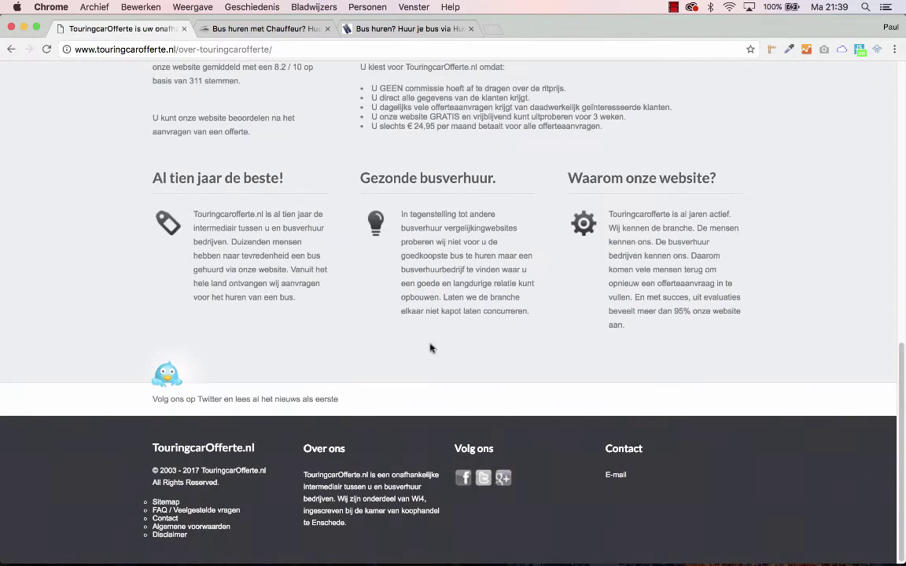
scroll(279, 313, "up", 15)
scroll(279, 313, "down", 15)
scroll(214, 474, "up", 15)
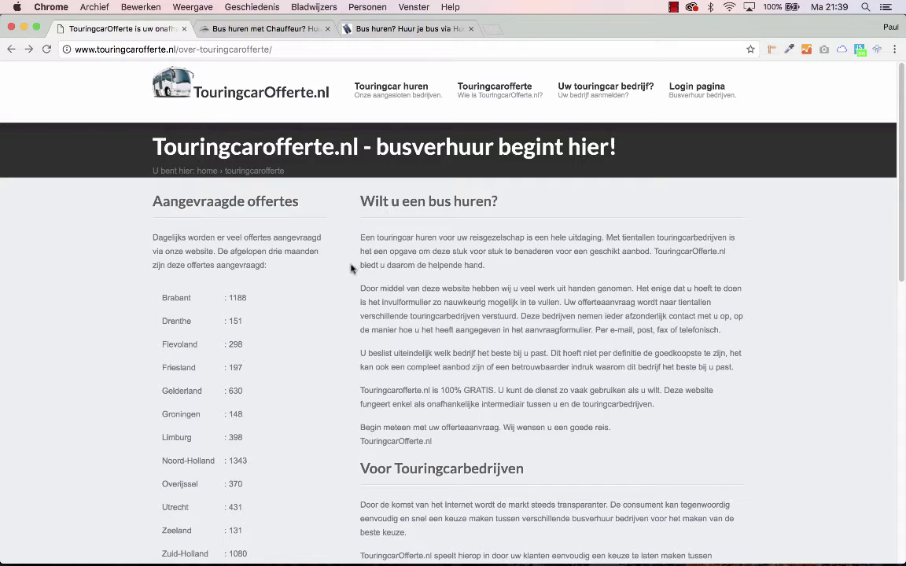
- Back in Excel, enter V for Paginatitel in C5 and X for Servicepagina aanwezig in C6 under touringcarofferte.nl
key("super+Tab")
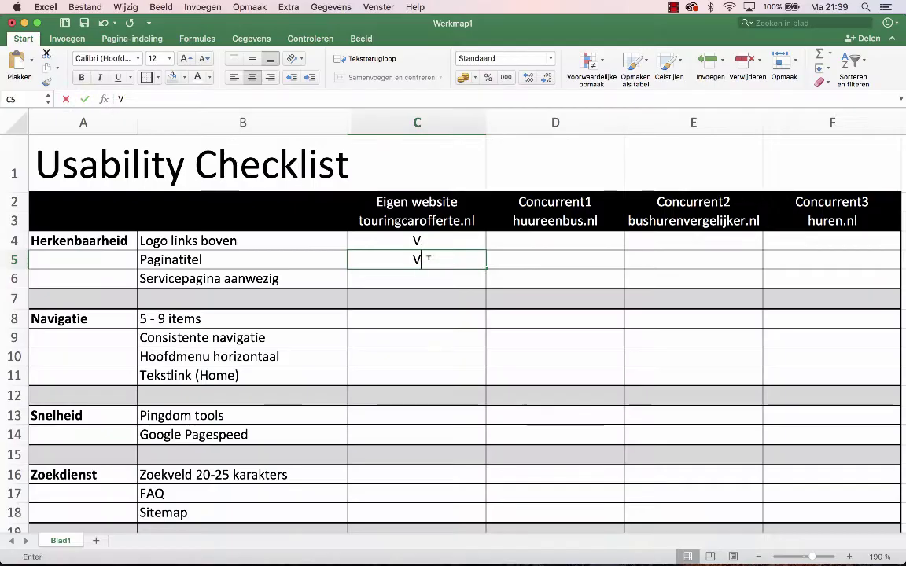
key("Return")
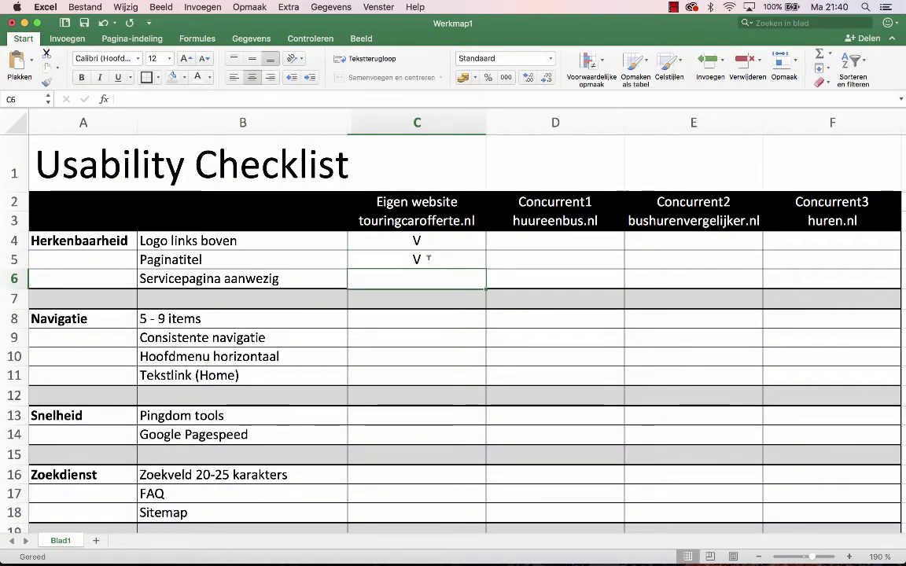
type("X")
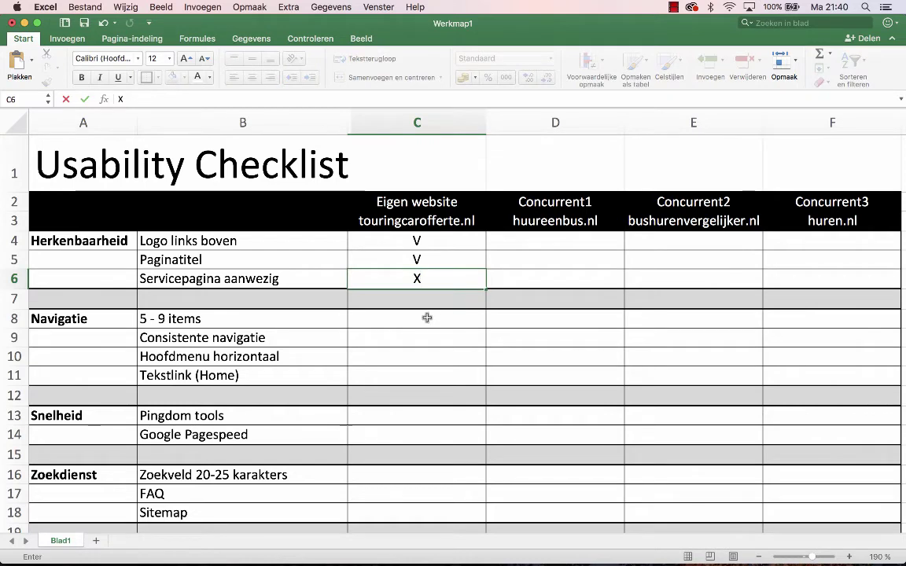
left_click(425, 316)
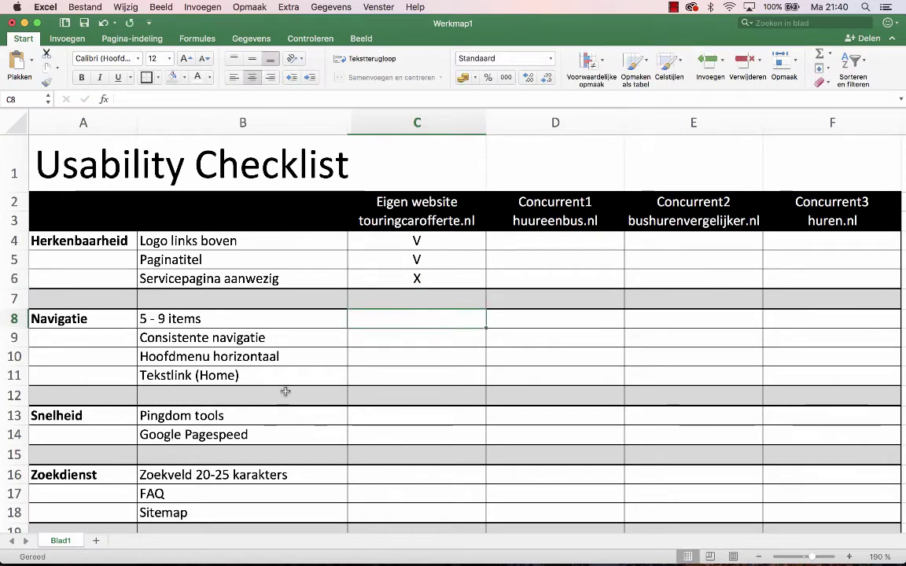
- Check the number of main menu items on touringcarofferte.nl in Chrome and record X for 5 - 9 items in cell C8 in Excel
key("super+Tab")
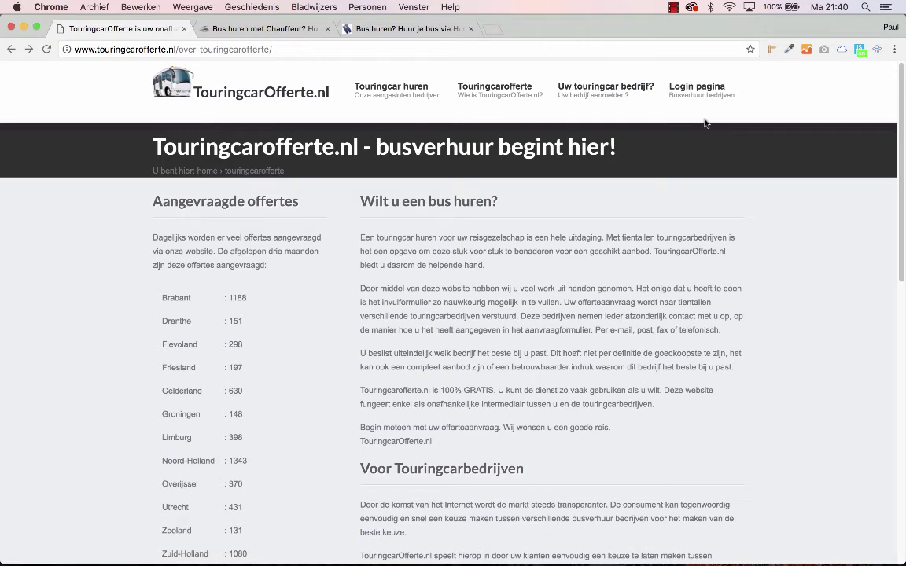
key("super+Tab")
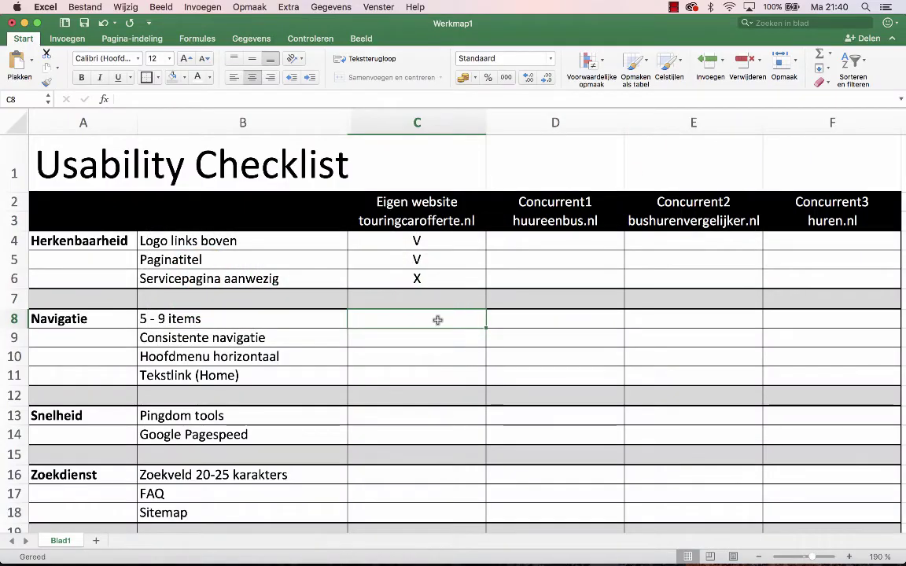
type("X")
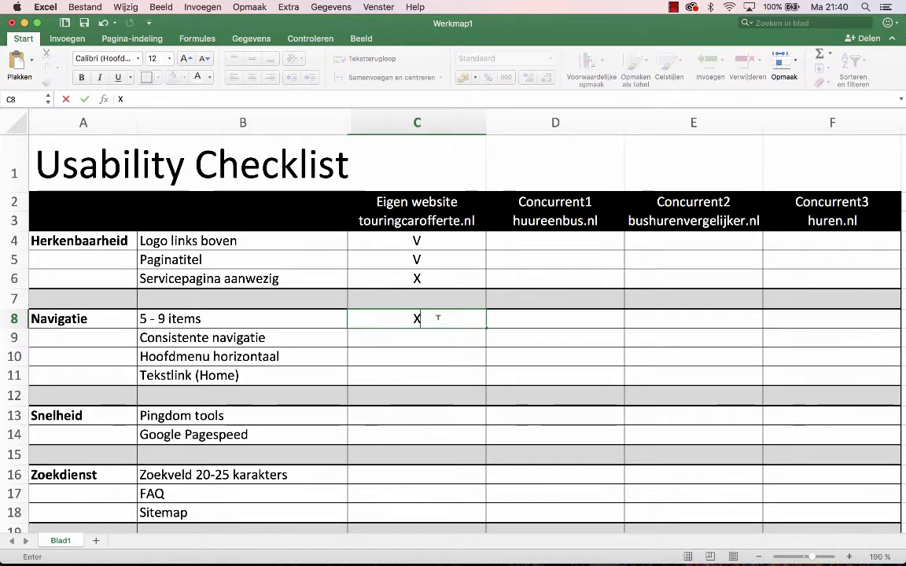
key("Return")
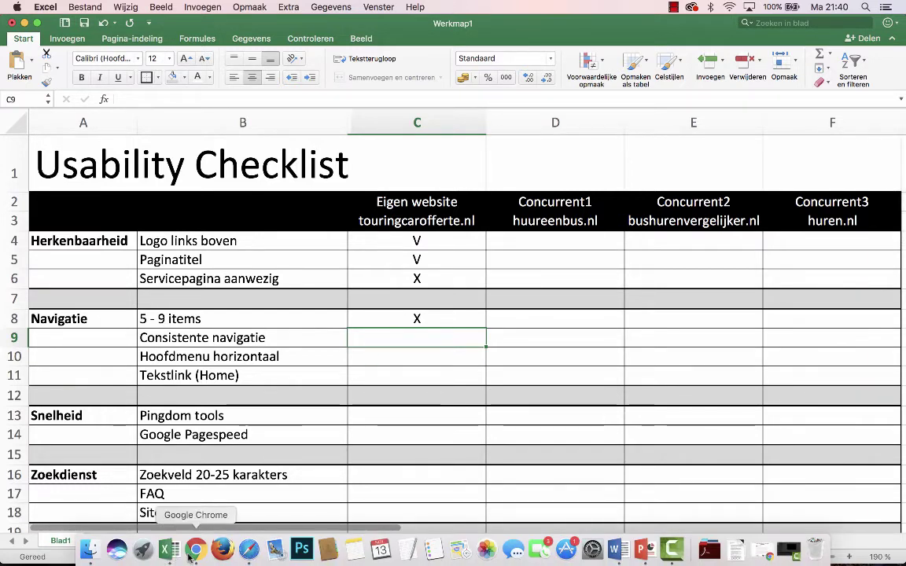
- Check the main navigation on touringcarofferte.nl in Chrome, and in Excel enter V for Consistente navigatie in C9 and Hoofdmenu horizontaal in C10
left_click(196, 549)
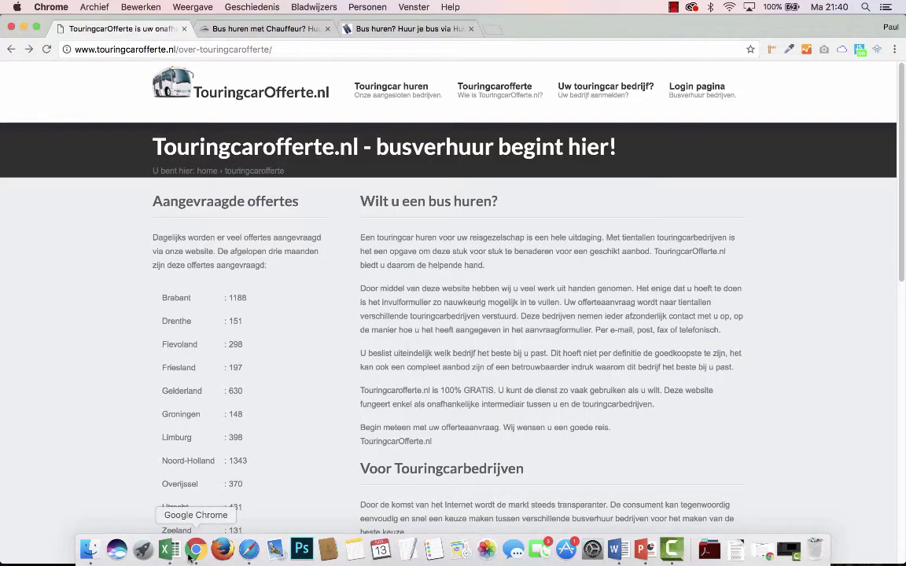
left_click(413, 93)
left_click(474, 89)
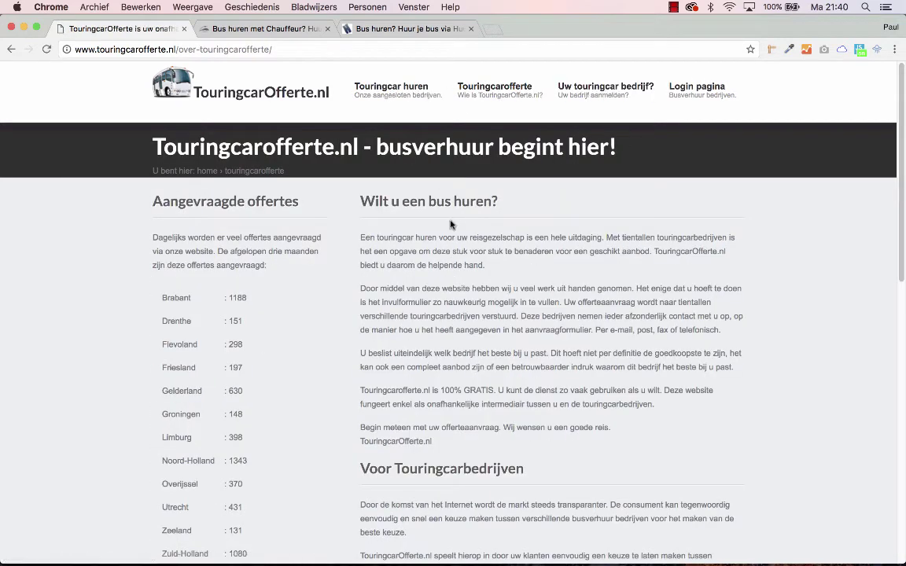
key("super+Tab")
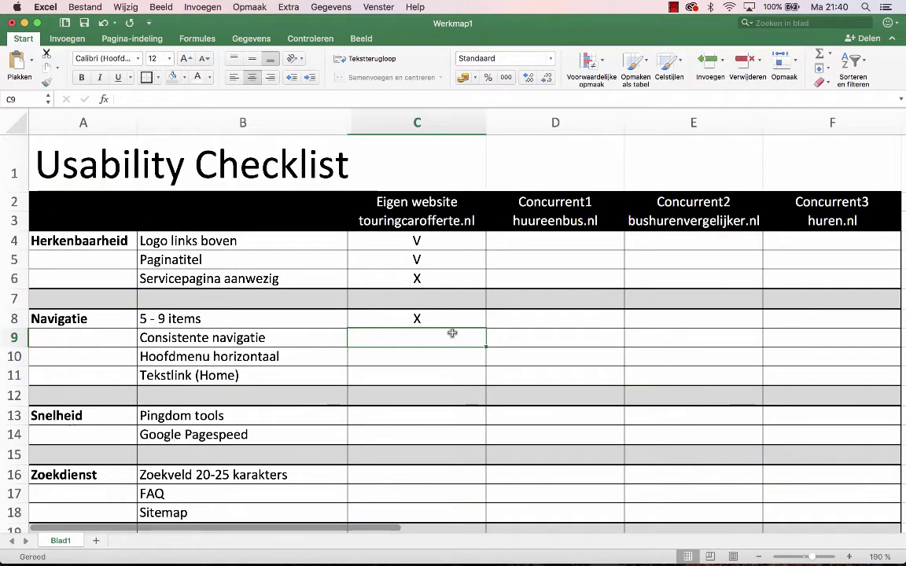
type("V")
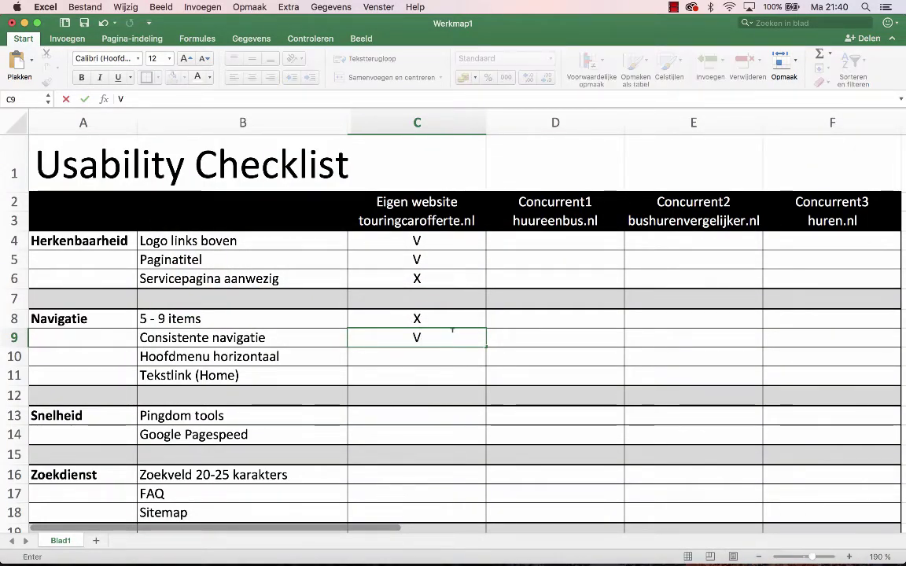
left_click(433, 356)
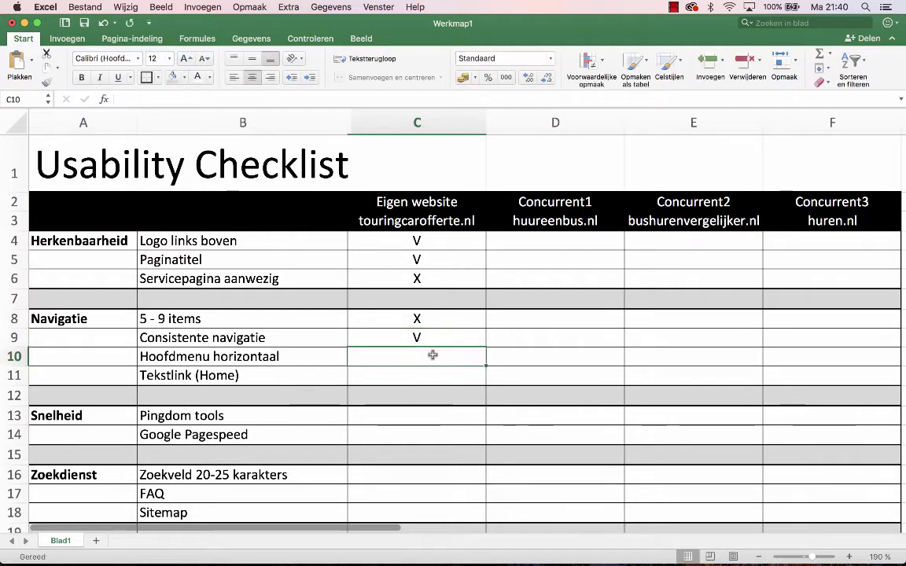
type("V")
- Check touringcarofferte.nl in Chrome for a Home text link and record X for Tekstlink (Home) in cell C11 in Excel
left_click(424, 370)
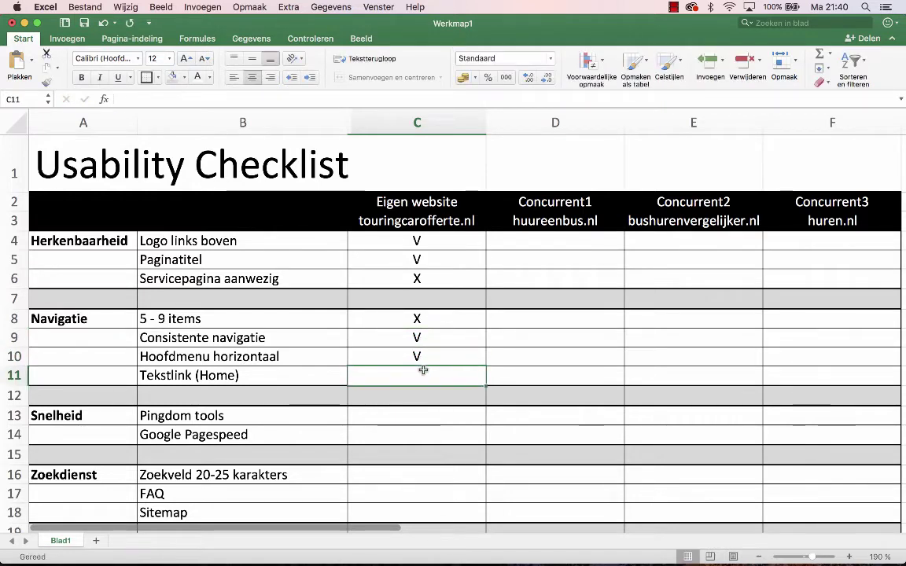
key("super+Tab")
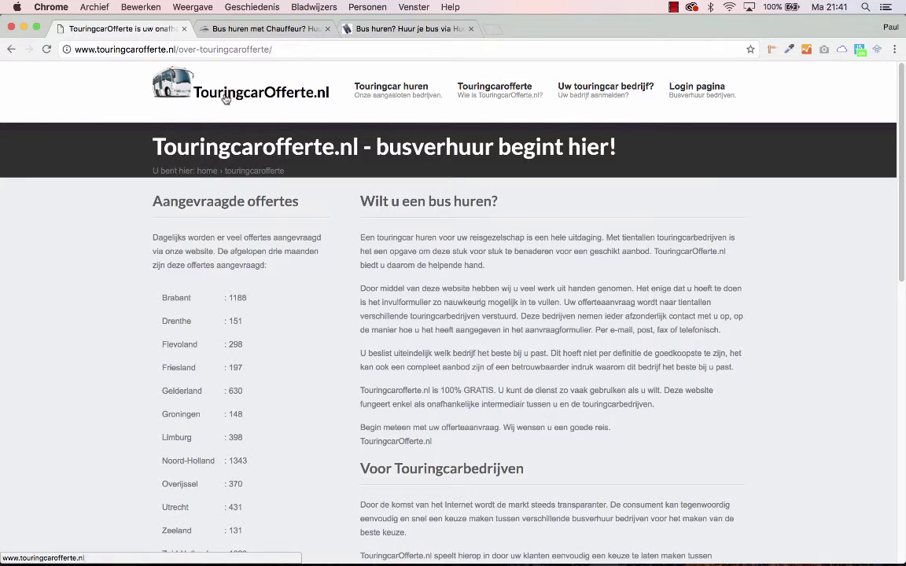
key("super+Tab")
type("X")
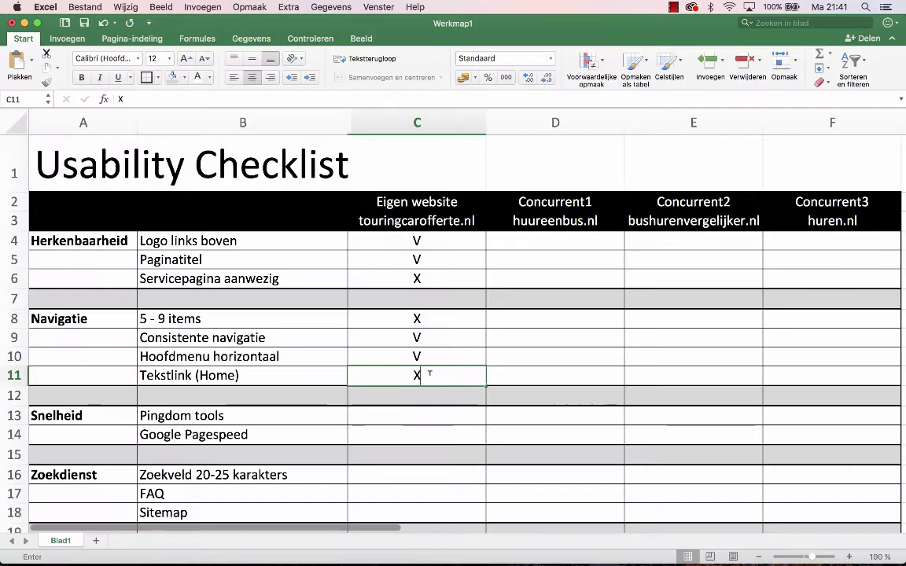
left_click(412, 411)
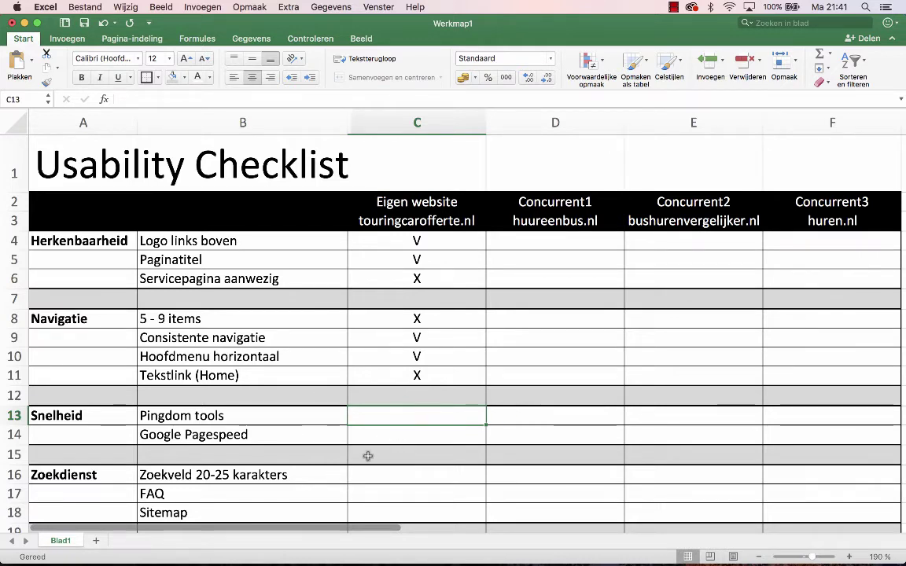
- In Chrome, run a Pingdom Website Speed Test of touringcarofferte.nl from Stockholm, Sweden
key("super+Tab")
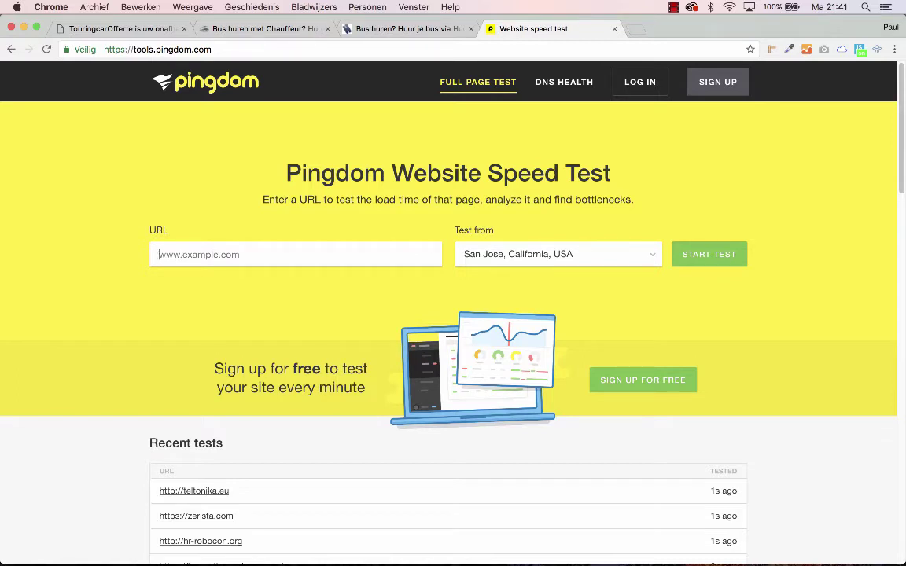
type("touringcarofferte.nl")
left_click(653, 256)
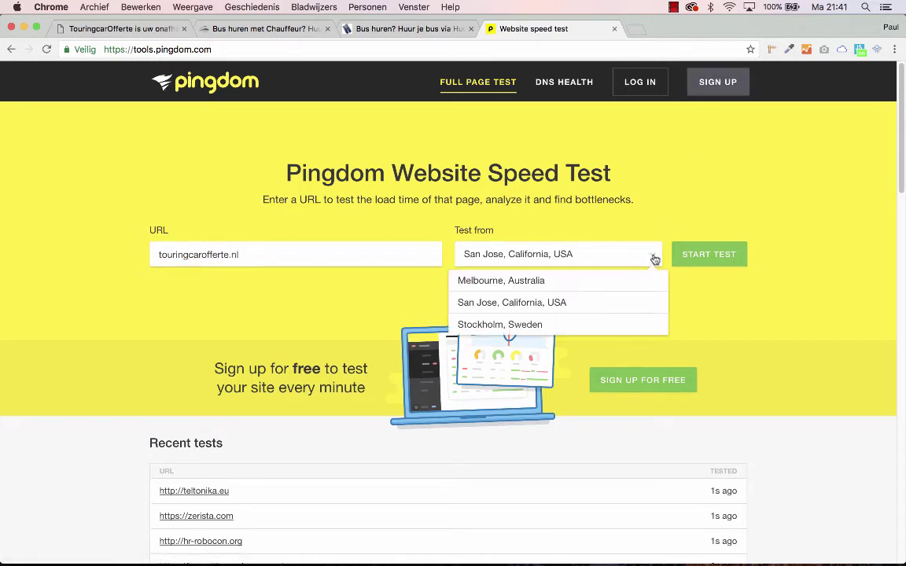
left_click(560, 327)
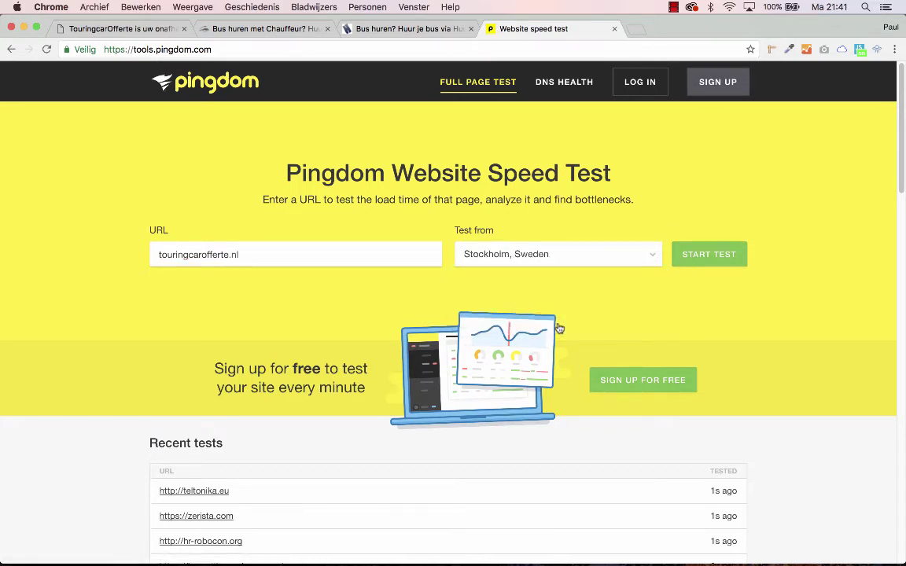
left_click(711, 268)
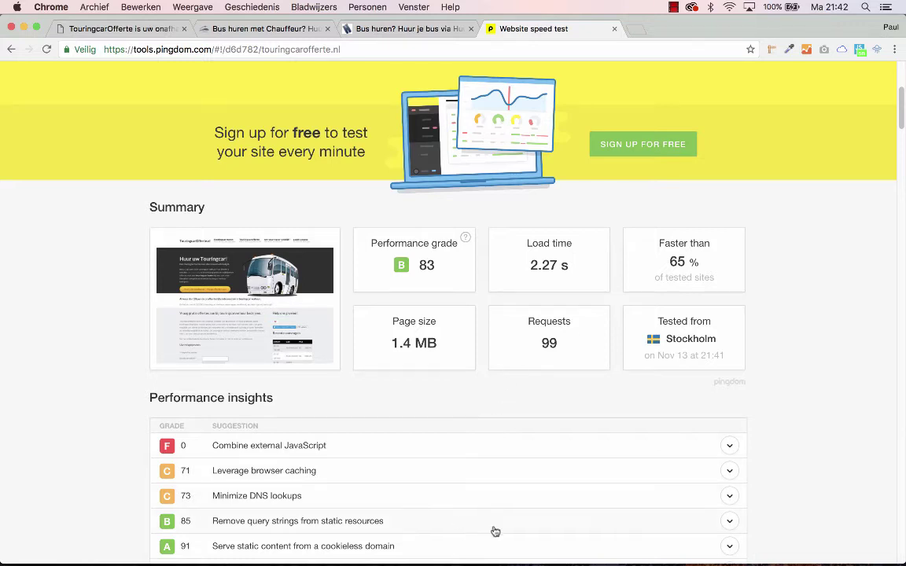
- Switch to Word, paste the Pingdom results screenshot below the logo callout and crop it to the Summary section
key("super+Tab")
left_click(51, 38)
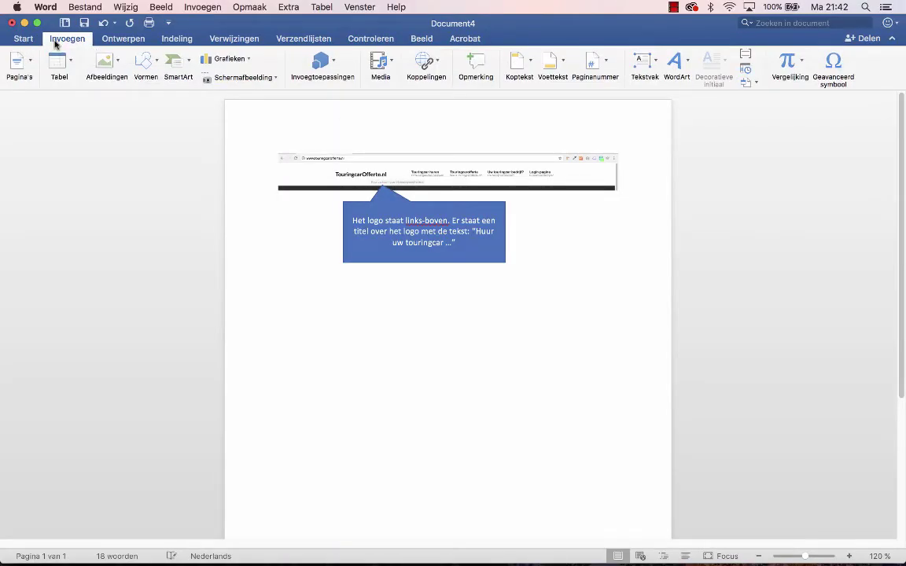
key("super+v")
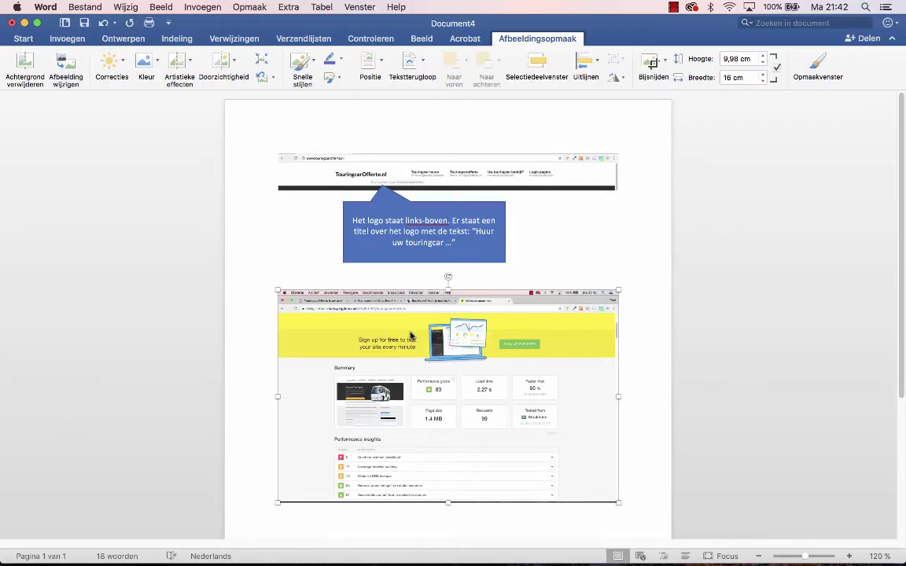
left_click(650, 62)
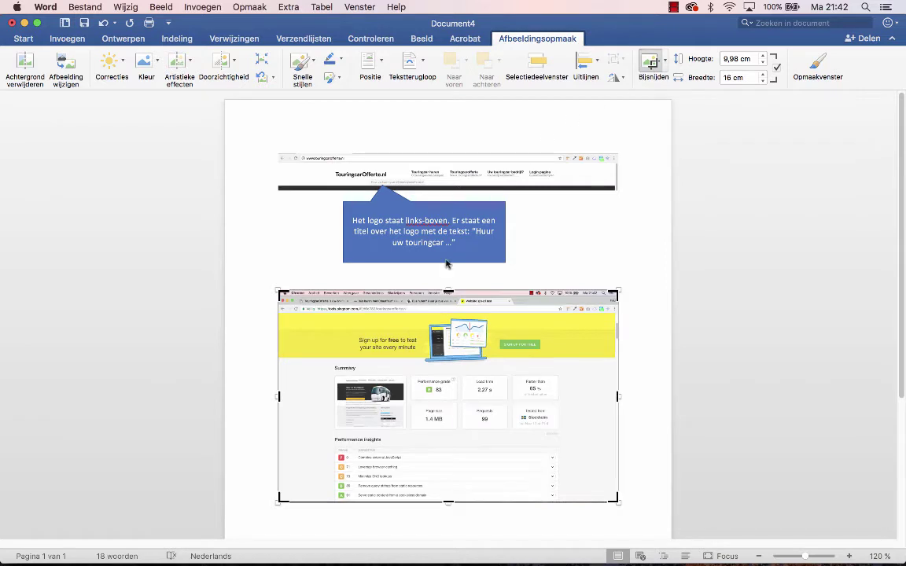
left_click_drag(447, 292, 446, 363)
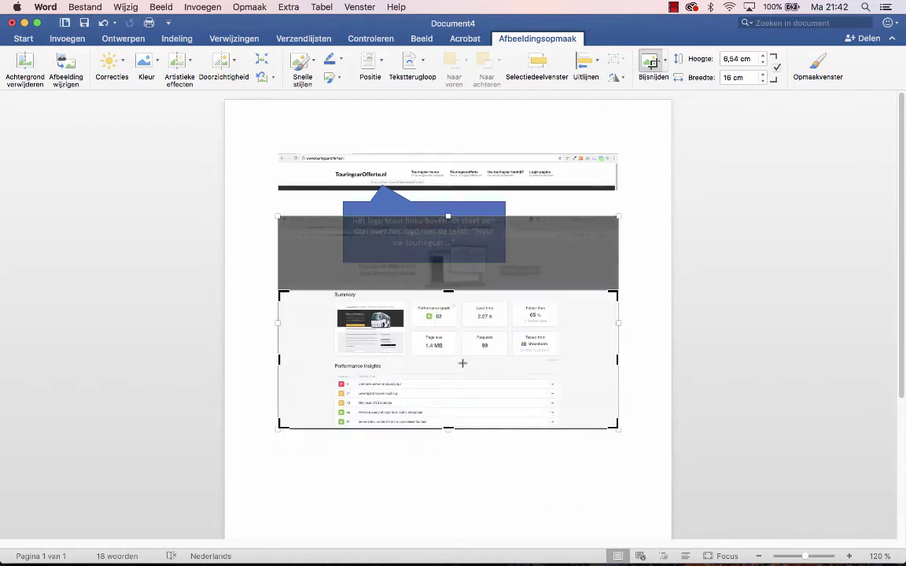
left_click_drag(449, 429, 449, 356)
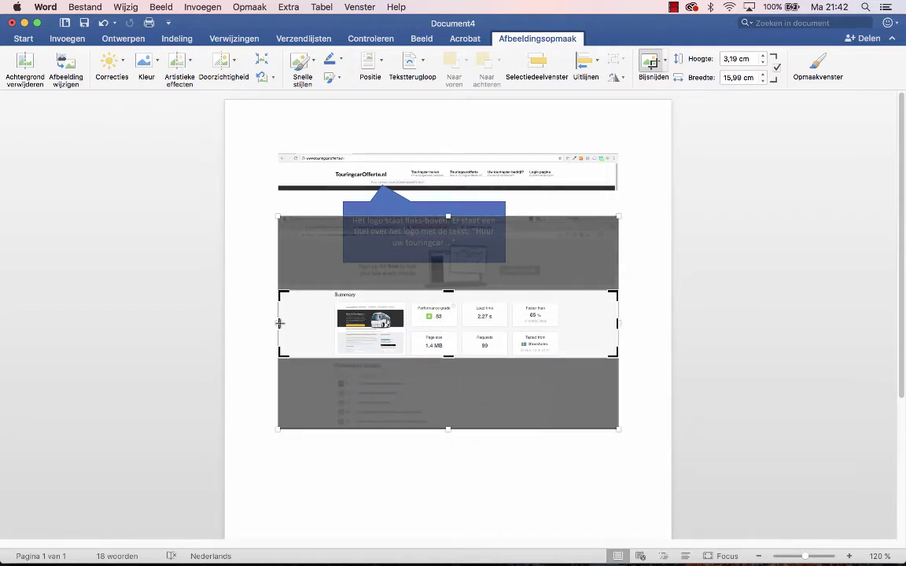
left_click_drag(280, 323, 334, 322)
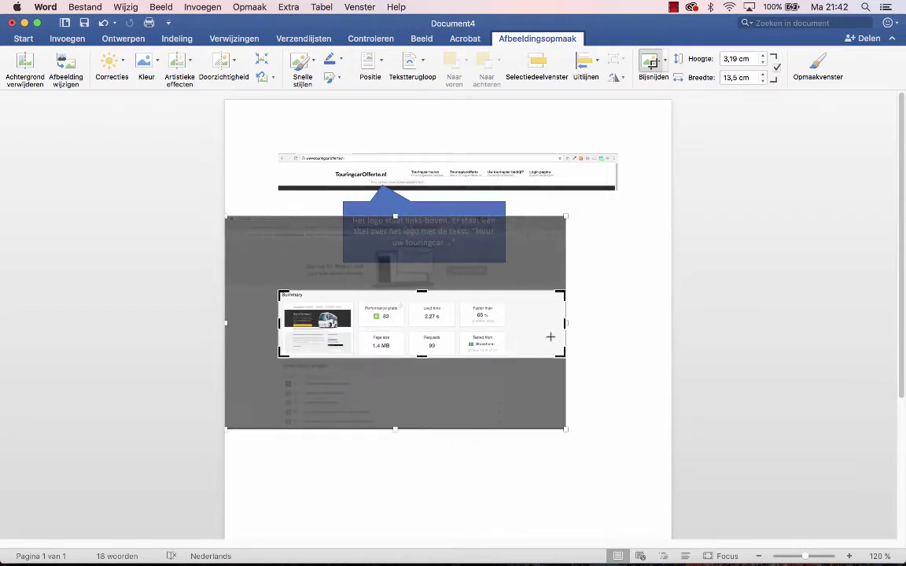
left_click_drag(565, 323, 512, 323)
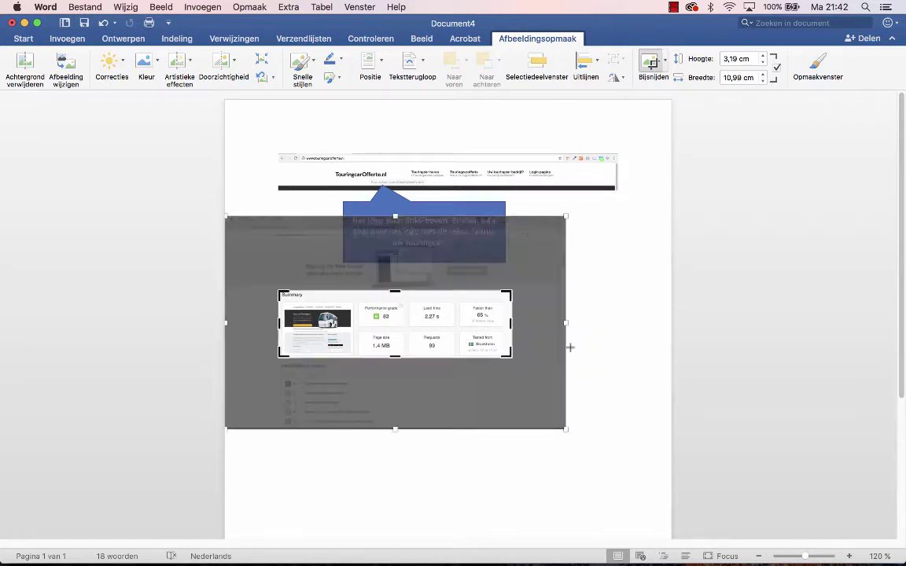
left_click(582, 352)
- Duplicate the logo callout below the Pingdom summary image and point its tail at the Faster than result
left_click(446, 263)
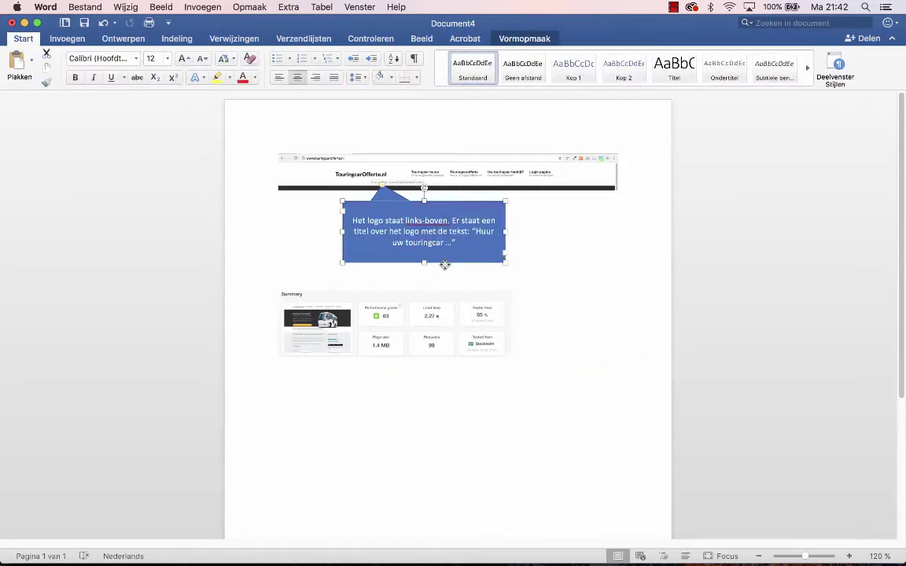
left_click(541, 344)
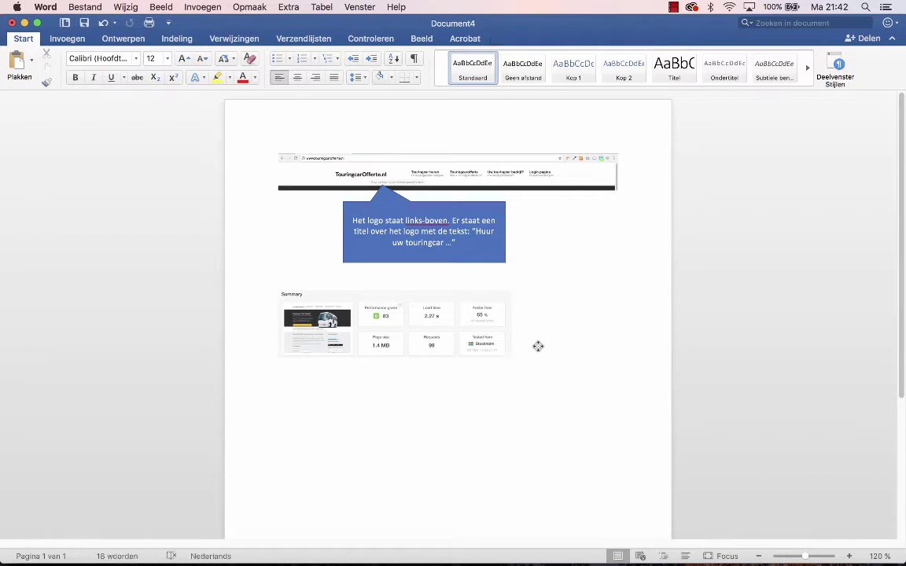
key("super+v")
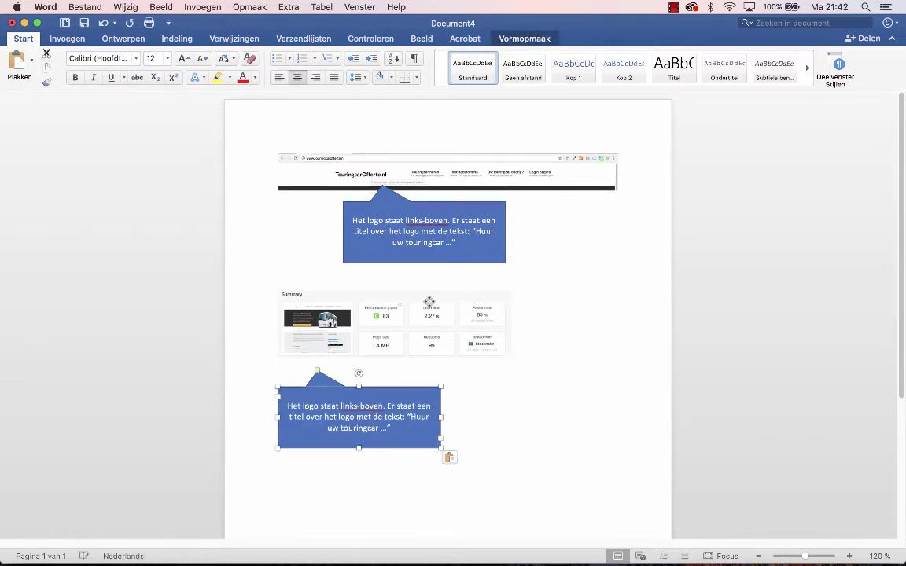
left_click_drag(318, 371, 463, 324)
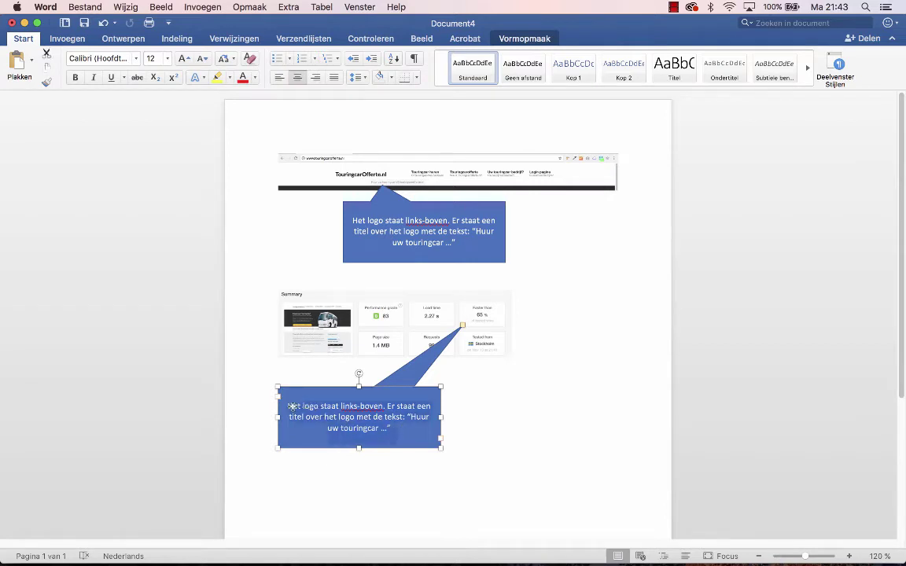
- Replace the new callout's text with "De website is sneller dan 65% van de geteste websites."
type("De we")
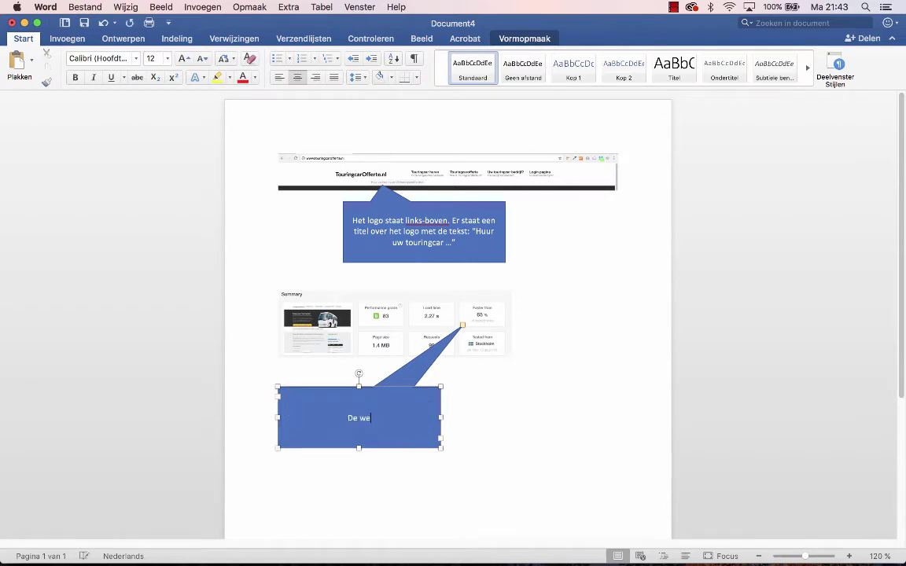
type("bsite is sneller dan 65% van de")
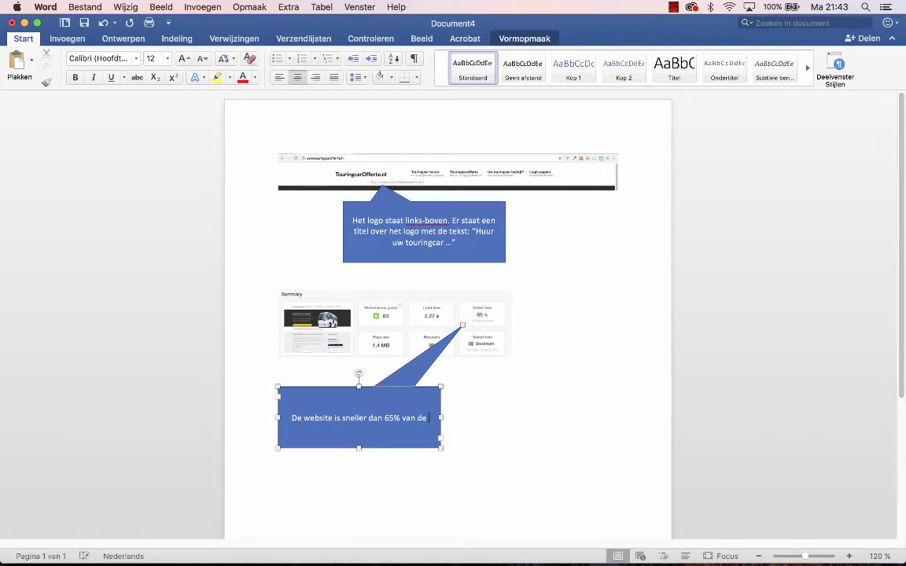
type(" geteste ")
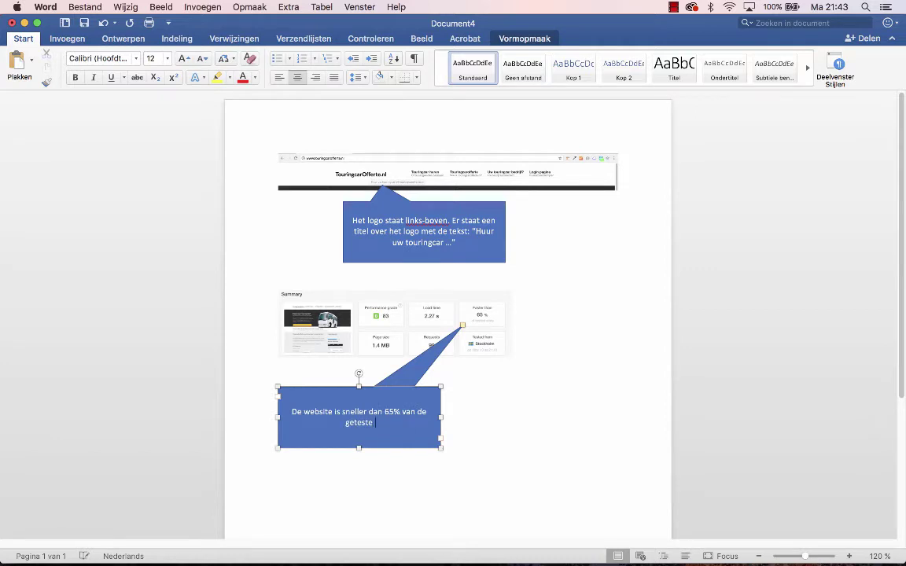
type("websites.")
left_click(516, 406)
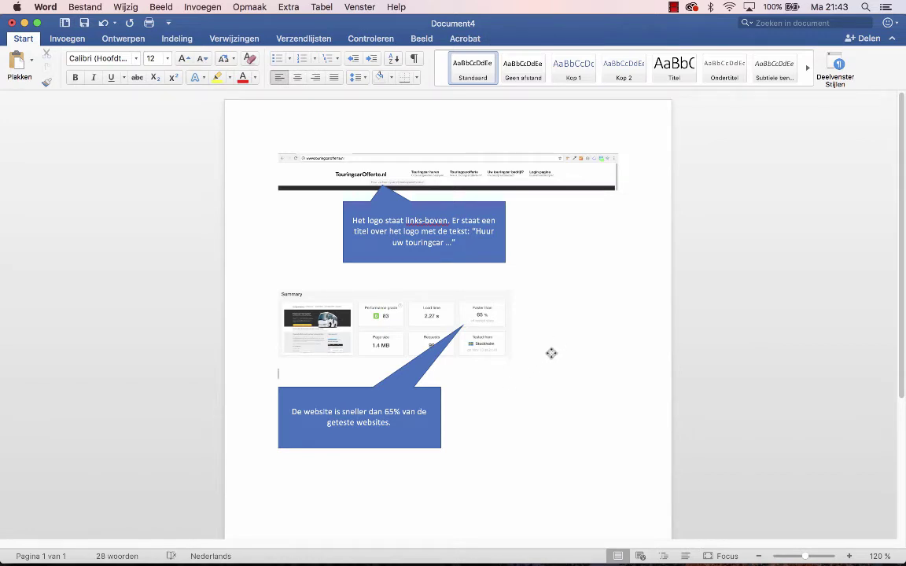
left_click(272, 138)
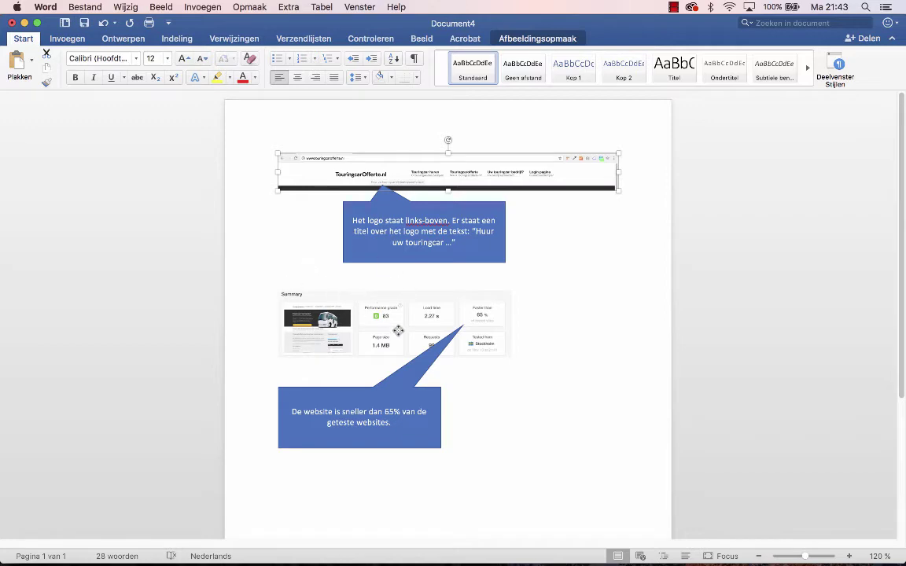
left_click(596, 290)
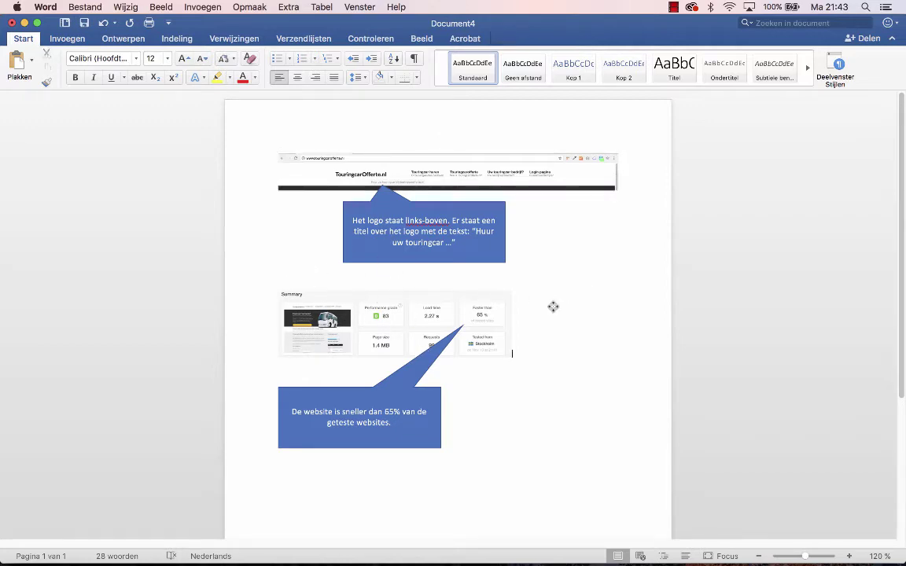
- Switch to Excel and enter 2,29 for Pingdom tools under touringcarofferte.nl in cell C13
key("super+Tab")
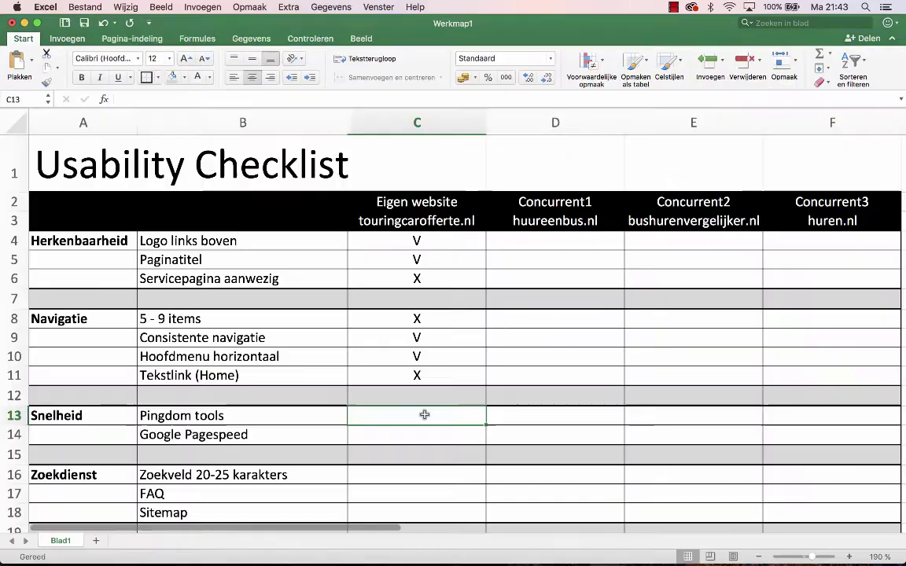
type("2,2")
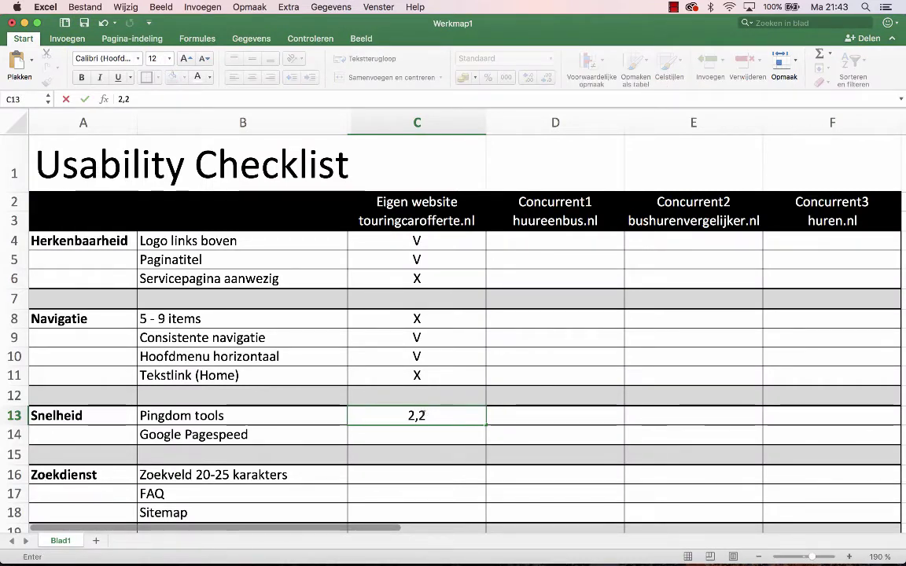
type("9")
left_click(422, 432)
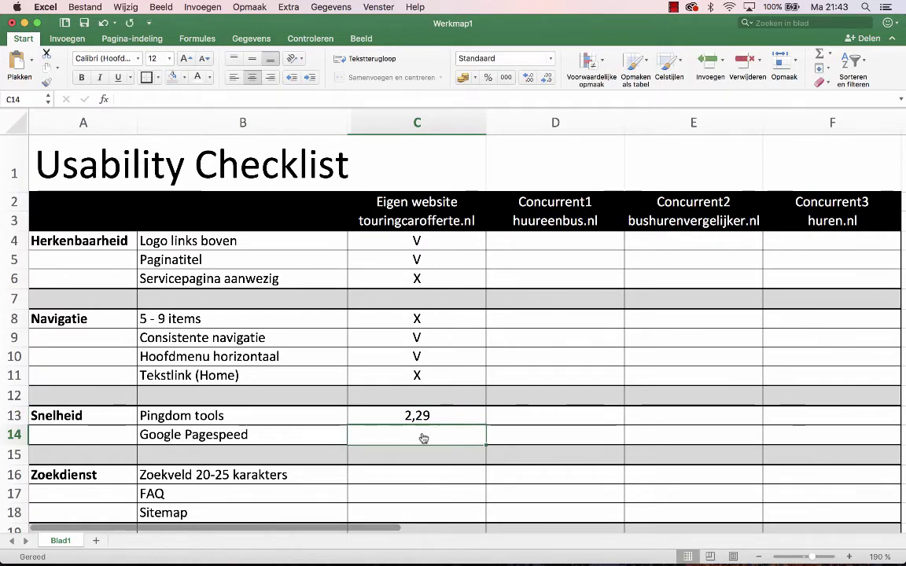
key("super+Tab")
key("super+Tab")
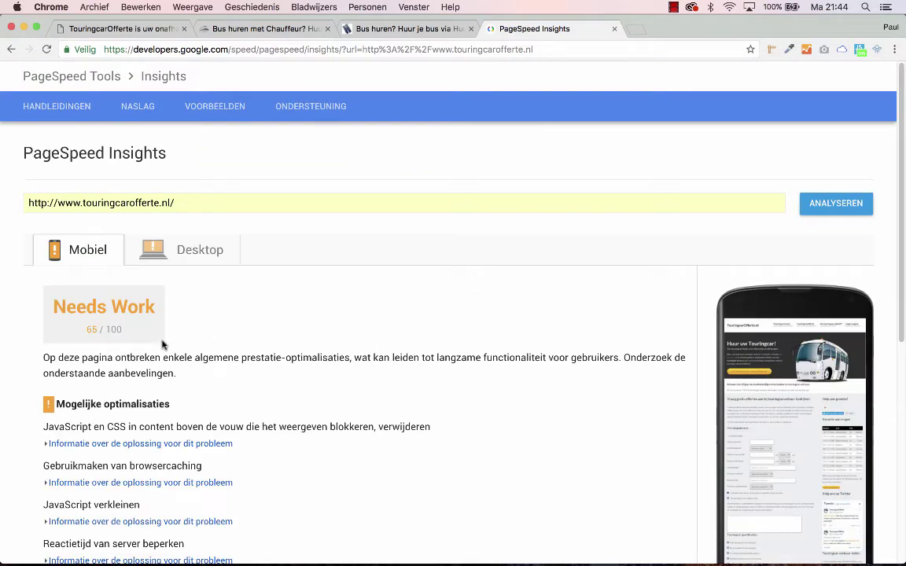
left_click(219, 257)
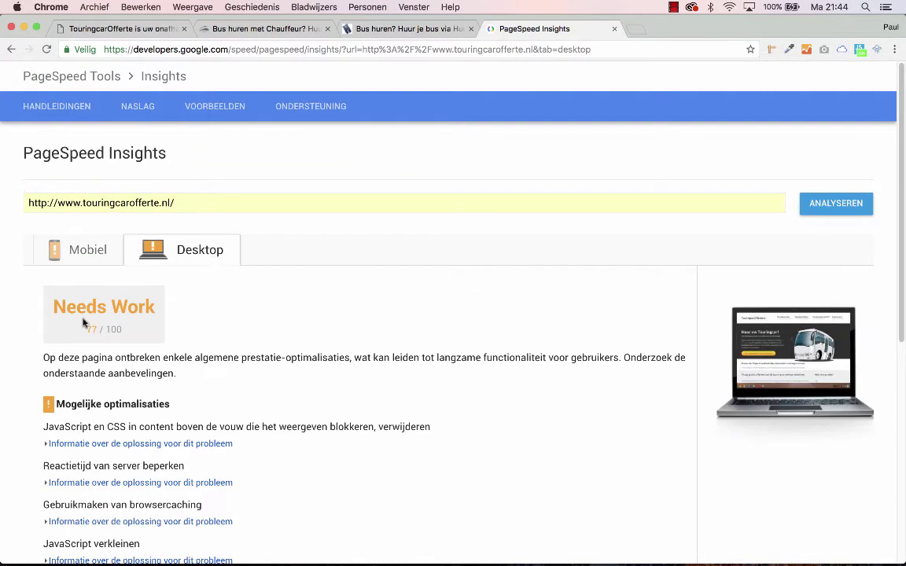
- Copy the desktop PageSpeed score 77 / 100 into Excel cell C14 for Google Pagespeed, matching the destination formatting
left_click_drag(85, 331, 119, 328)
key("super+c")
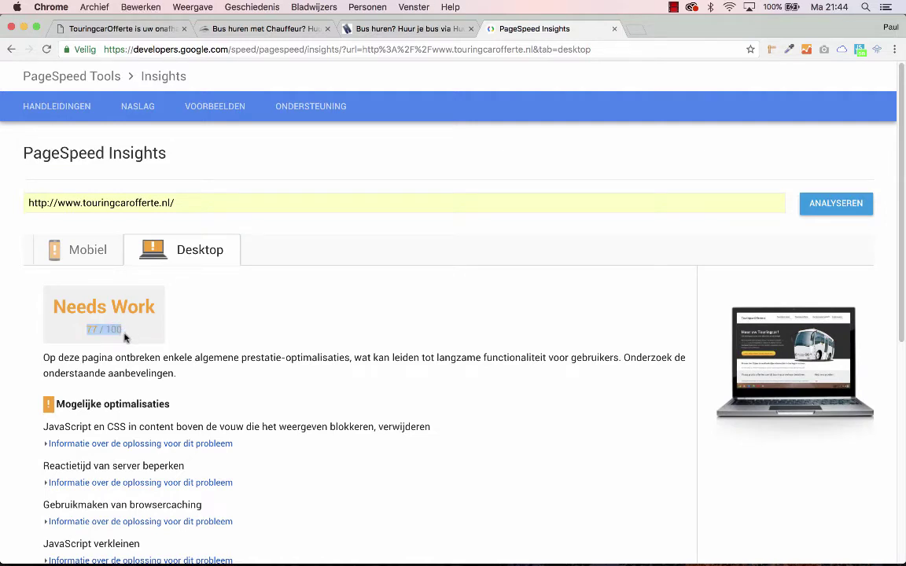
key("super+Tab")
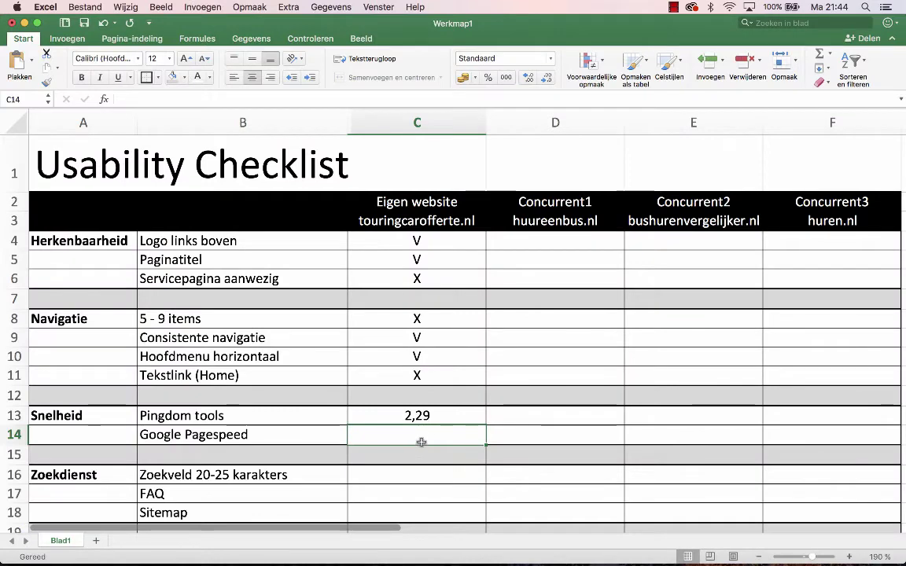
key("super+v")
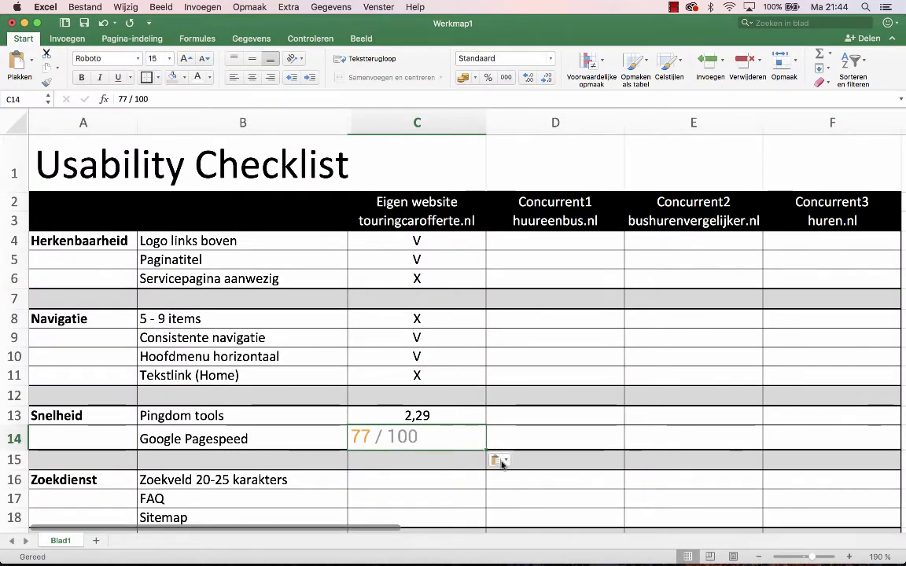
left_click(501, 462)
left_click(518, 488)
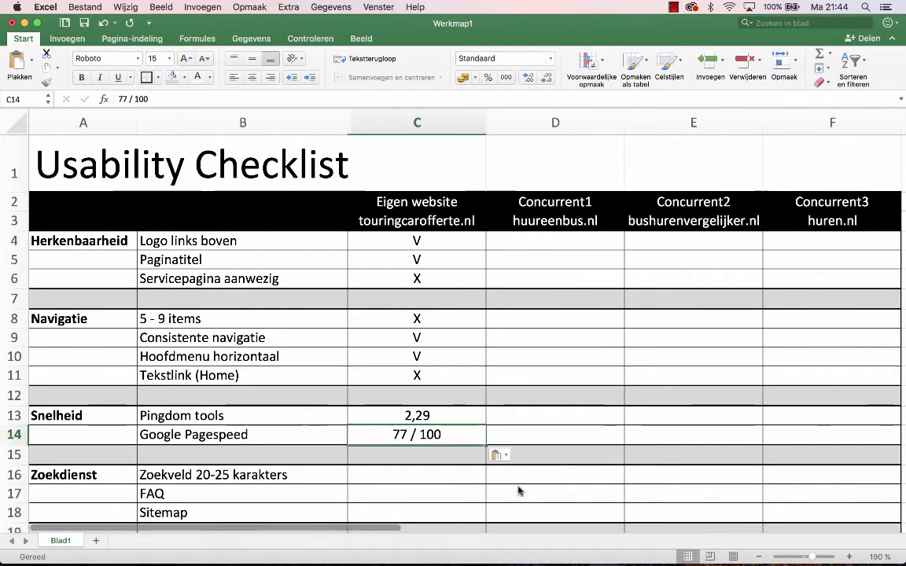
- Fill in the Zoekdienst checks in C16:C18 with x for Zoekveld 20-25 karakters and v for FAQ and Sitemap
left_click(425, 492)
scroll(418, 466, "down", 1)
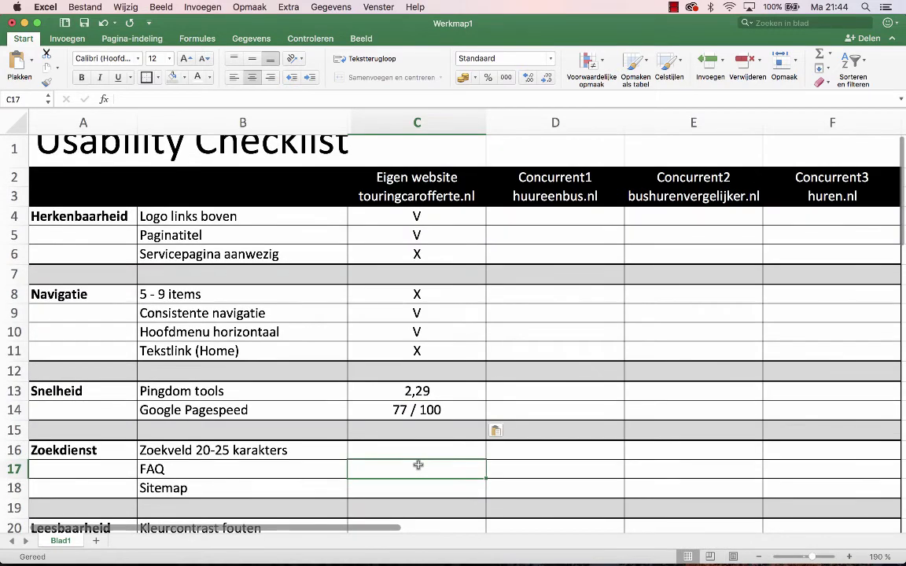
scroll(418, 466, "down", 3)
left_click(423, 400)
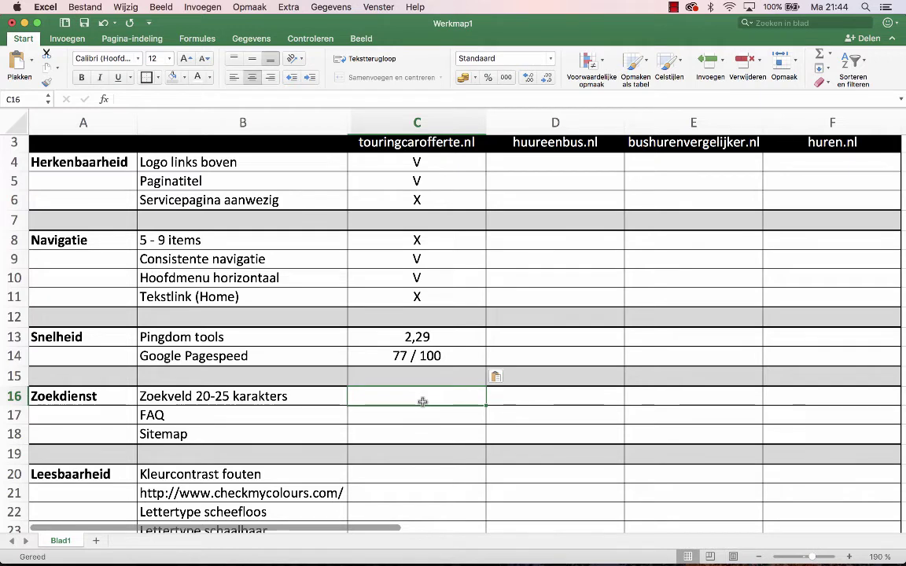
type("x")
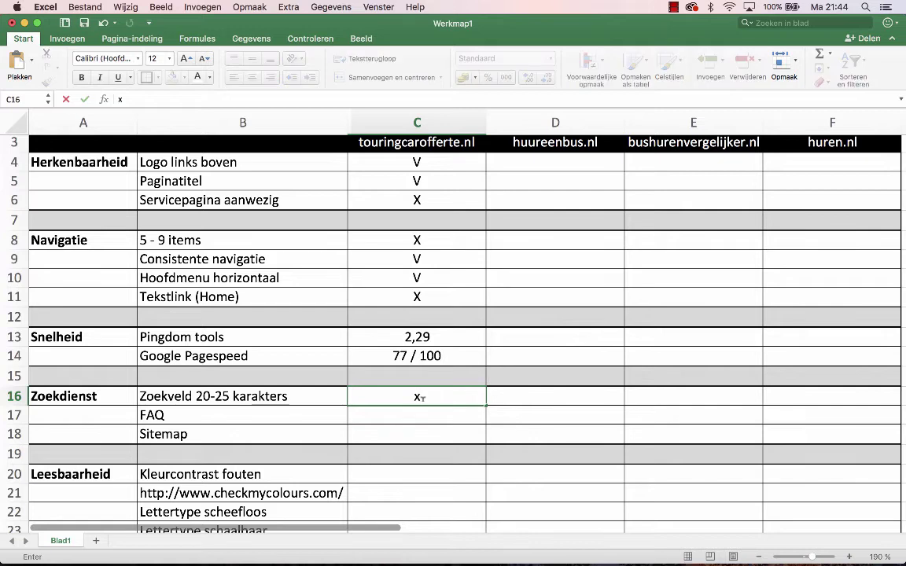
type("x")
key("Return")
type("v")
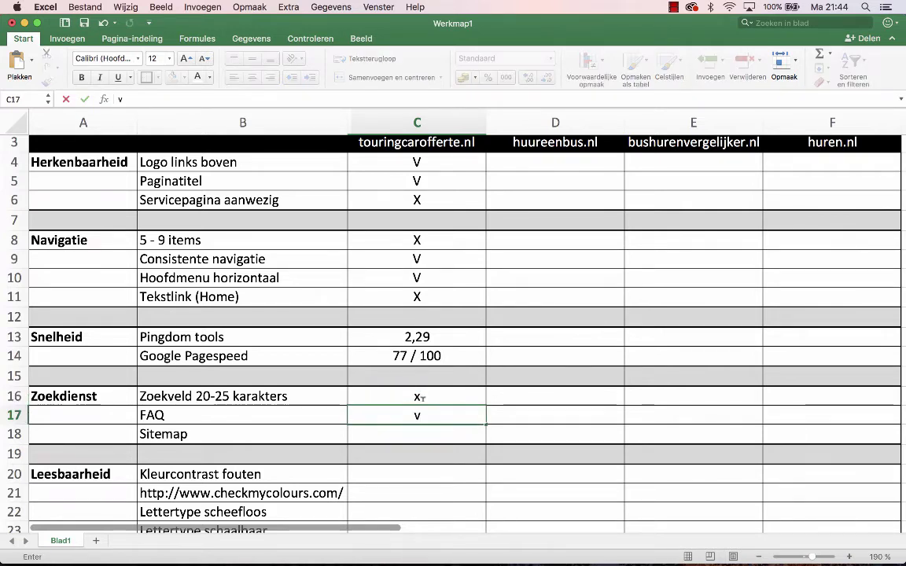
key("Return")
type("v")
key("Return")
key("Return")
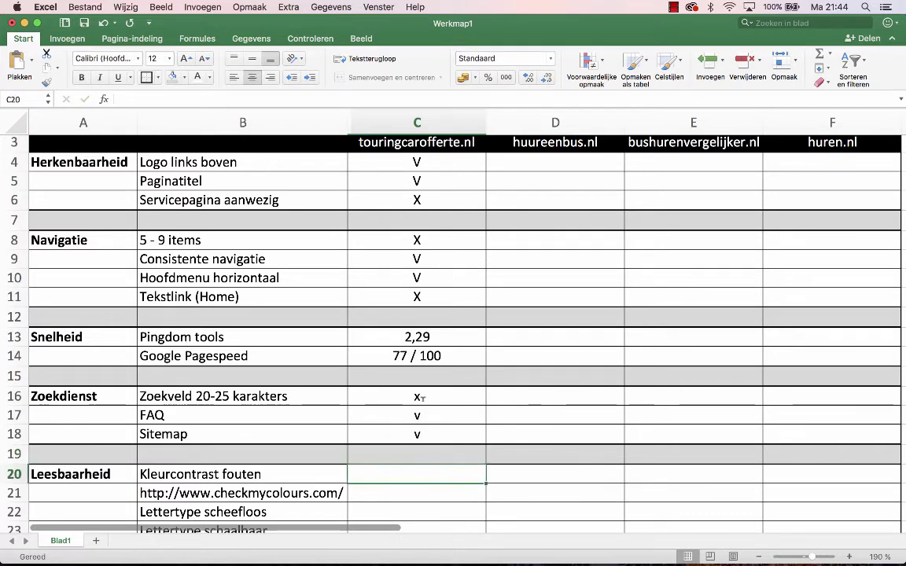
scroll(419, 404, "down", 3)
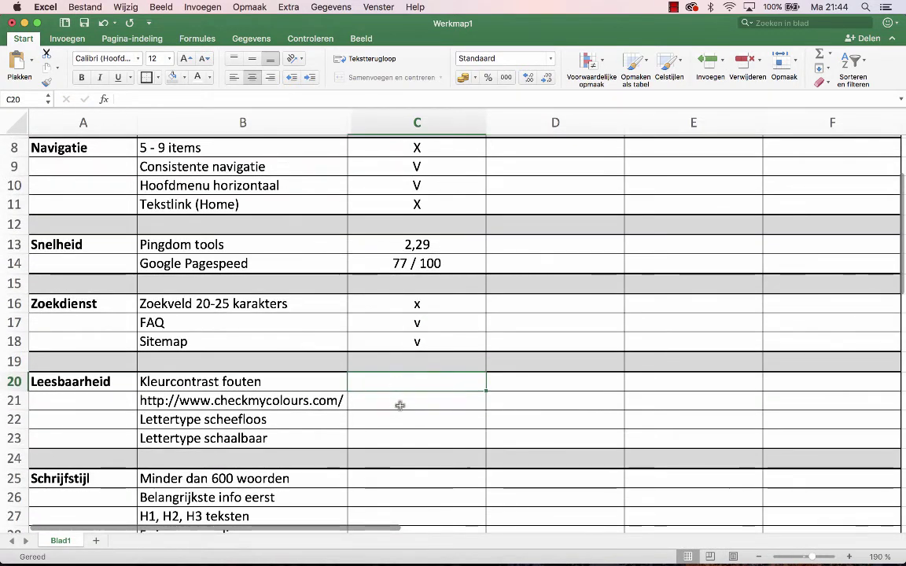
left_click(272, 400)
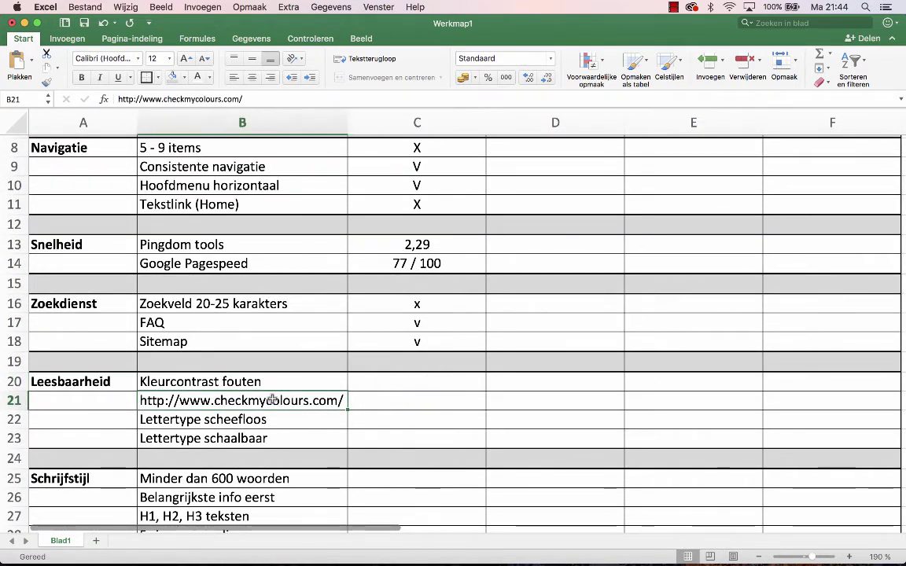
key("super+c")
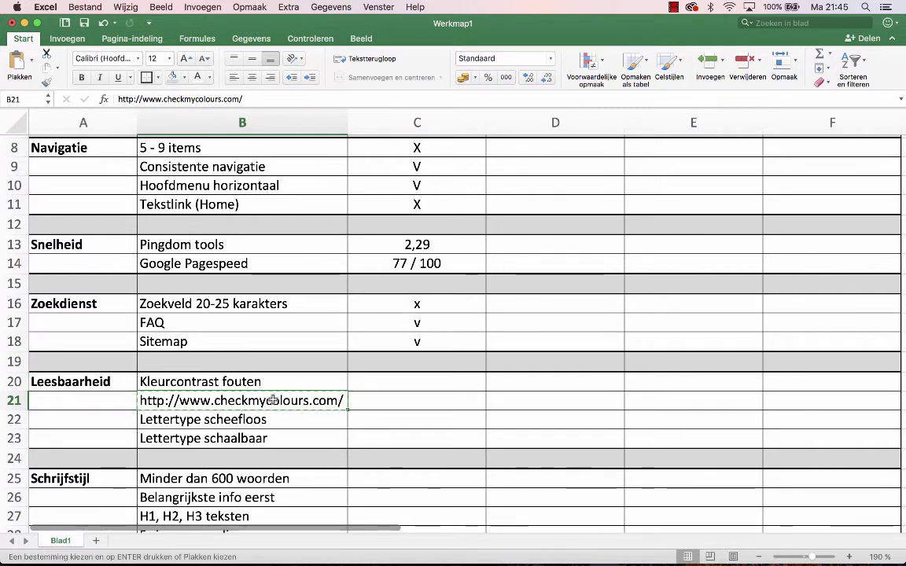
key("super+Tab")
left_click(372, 45)
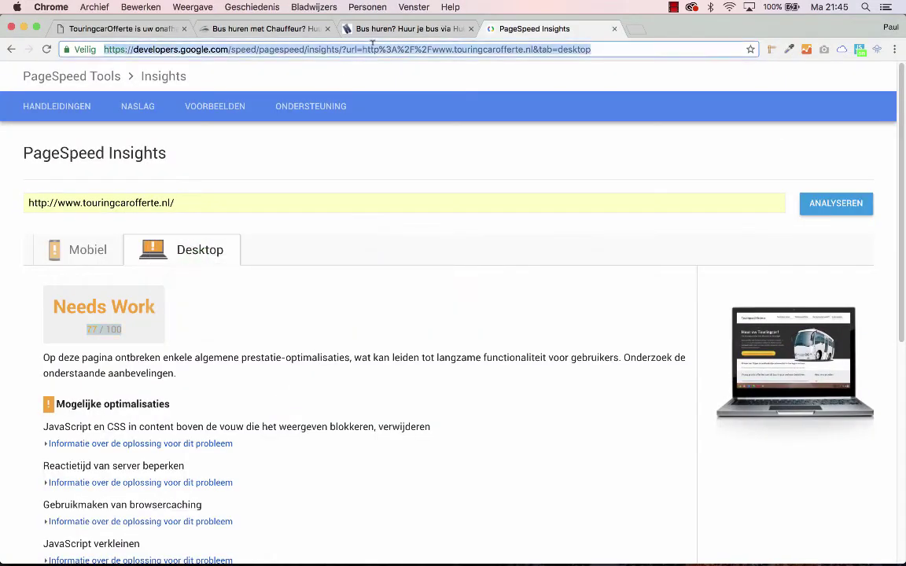
key("super+v")
key("Return")
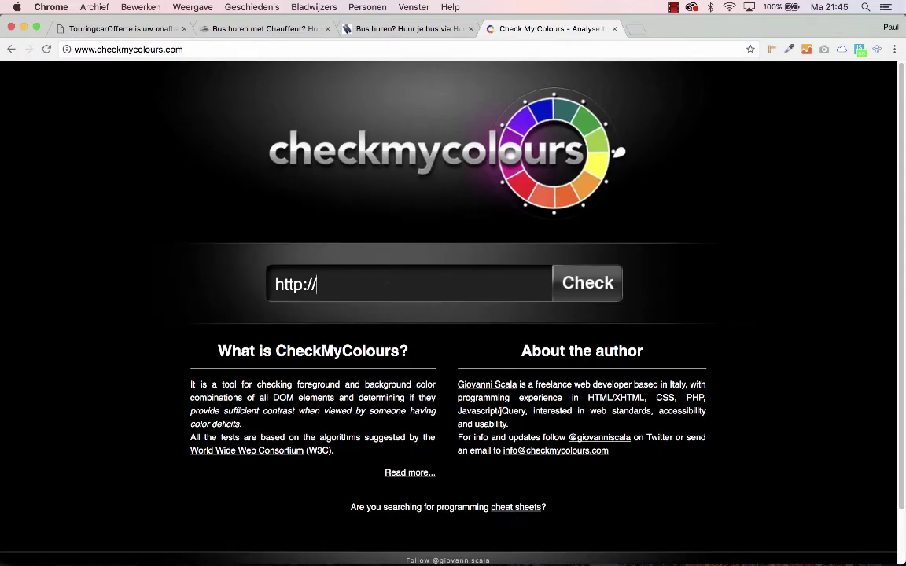
type("www.tou")
key("Down")
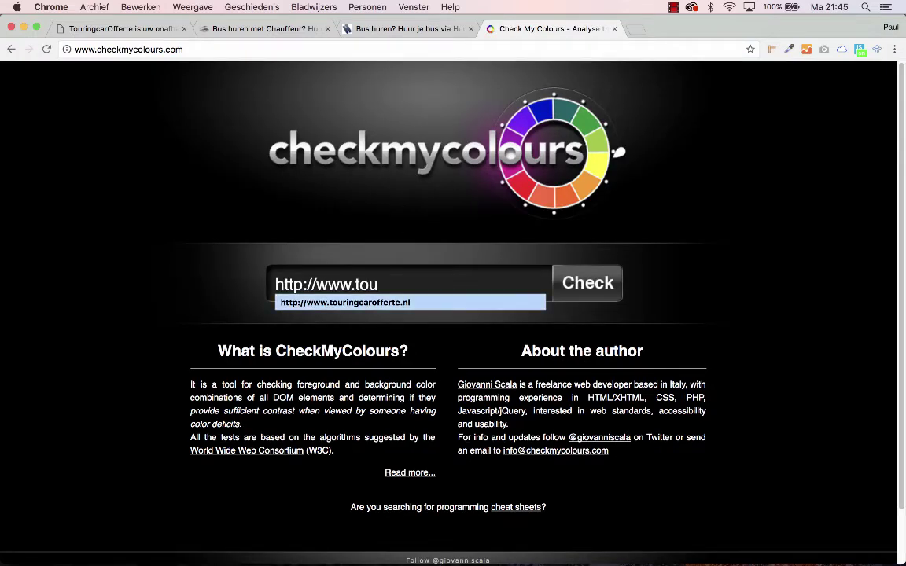
key("Return")
left_click(576, 283)
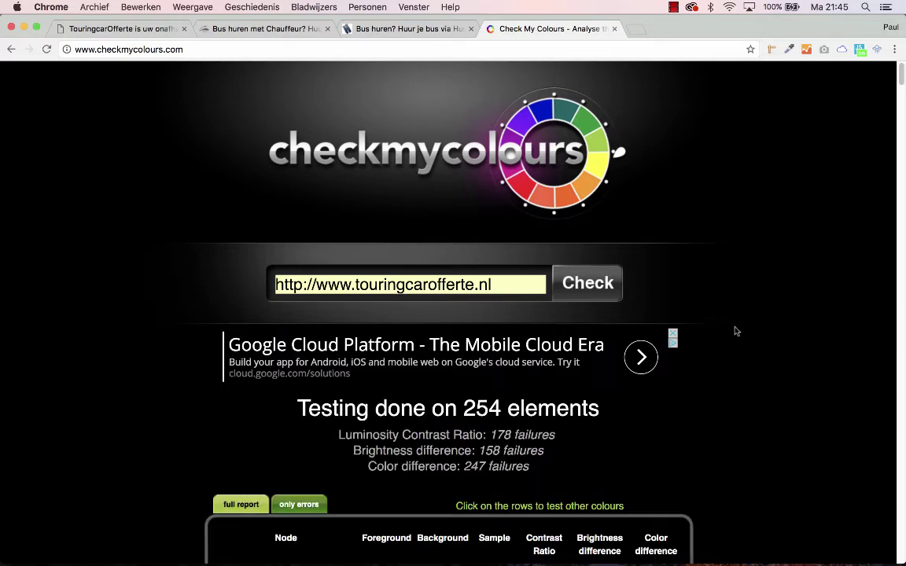
- Review the contrast report element by element, including the colour details of the DIV class='marginBottom30 clearFix' row
scroll(745, 340, "down", 3)
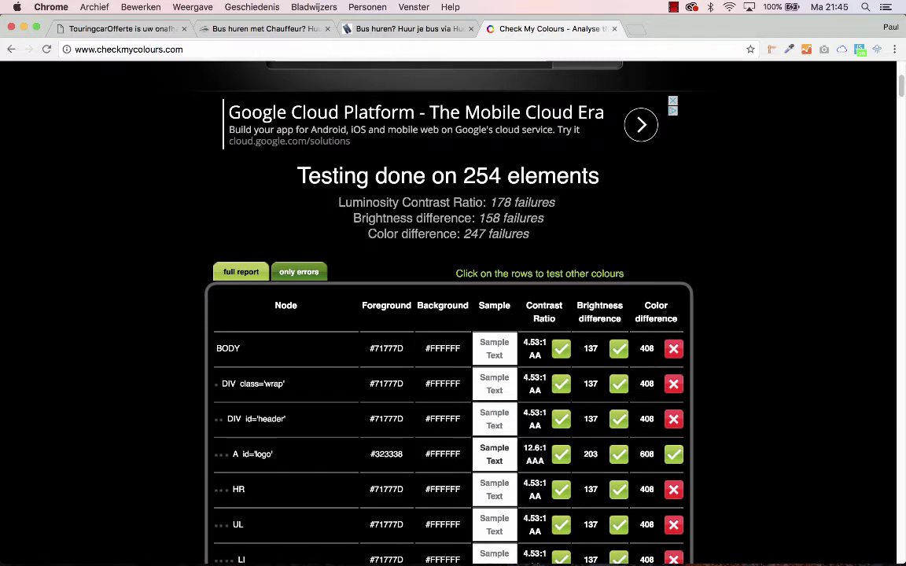
scroll(575, 355, "down", 10)
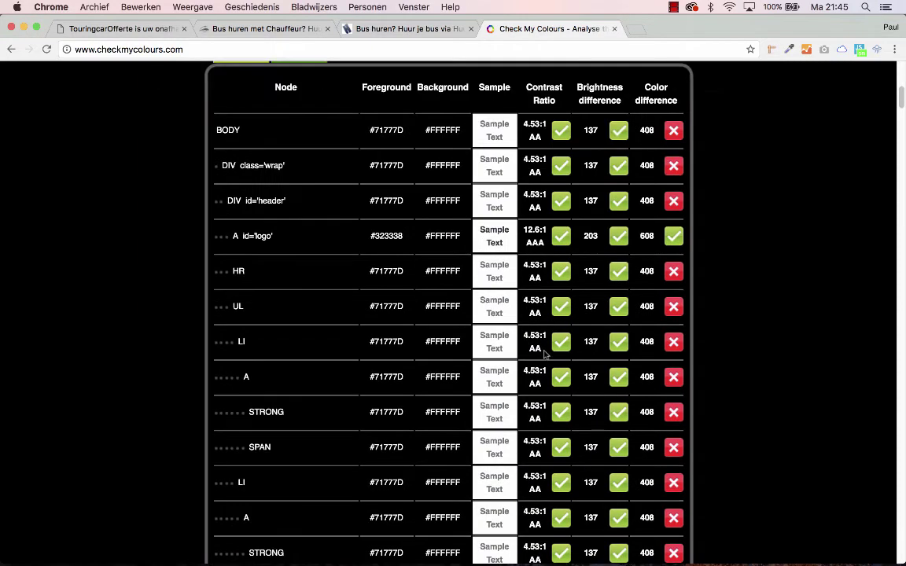
scroll(546, 356, "down", 7)
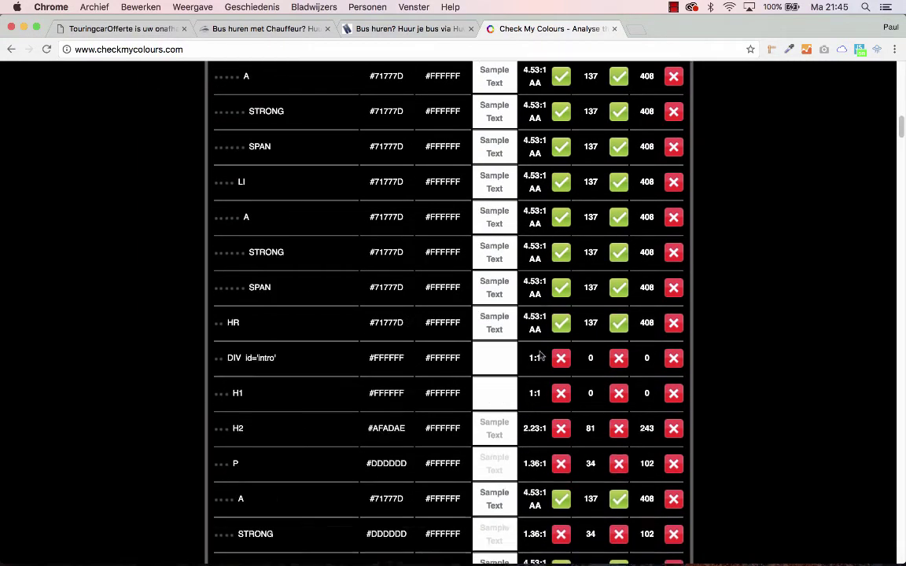
scroll(448, 315, "down", 3)
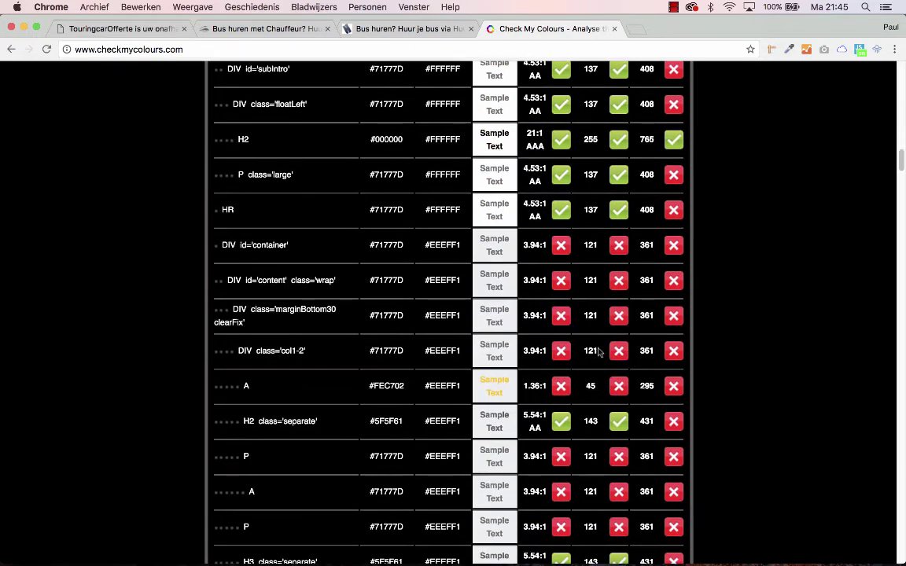
left_click_drag(478, 308, 606, 332)
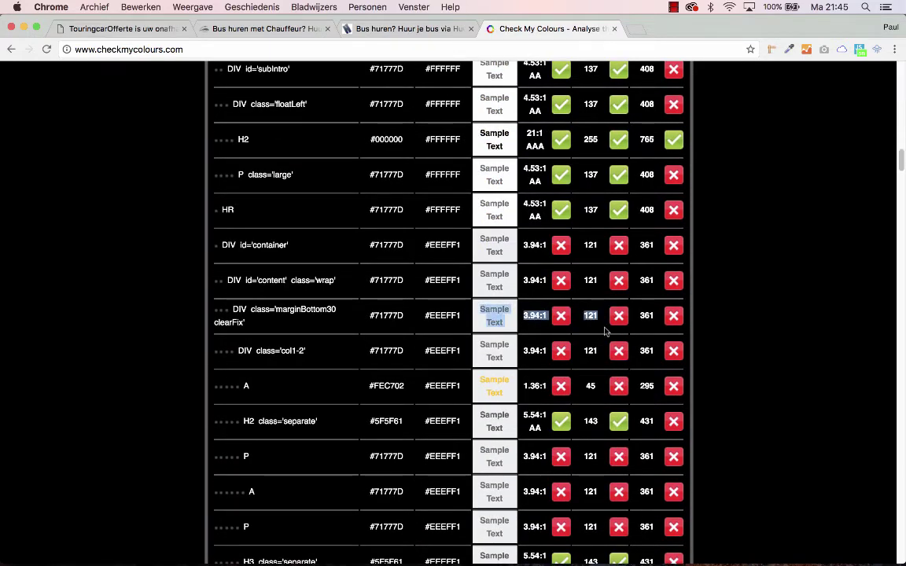
left_click(529, 329)
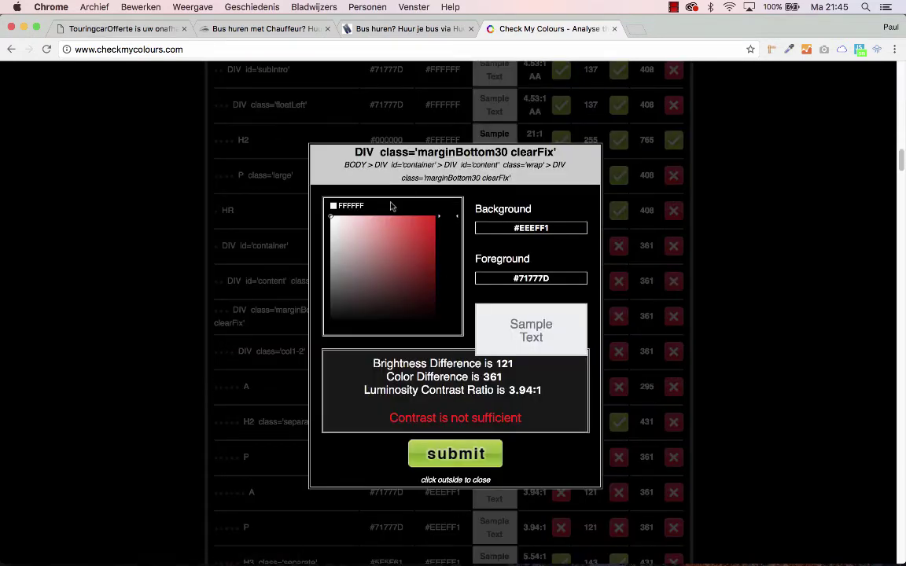
left_click(734, 265)
scroll(728, 275, "down", 6)
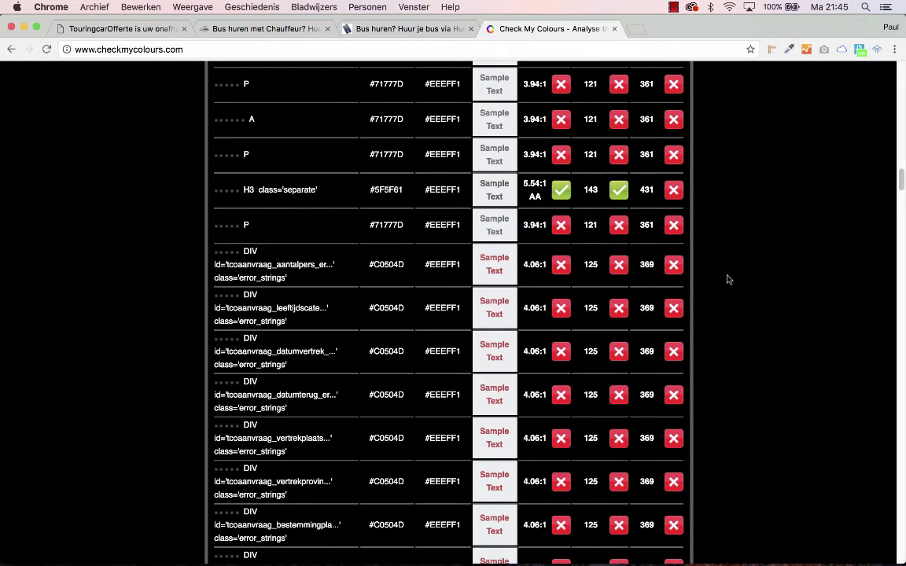
scroll(729, 280, "down", 3)
scroll(705, 281, "down", 12)
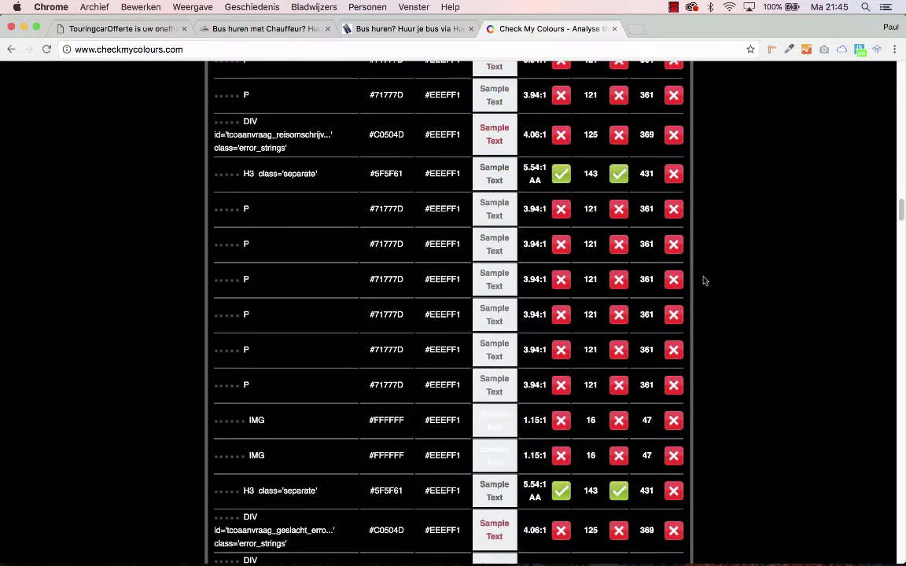
scroll(705, 280, "down", 5)
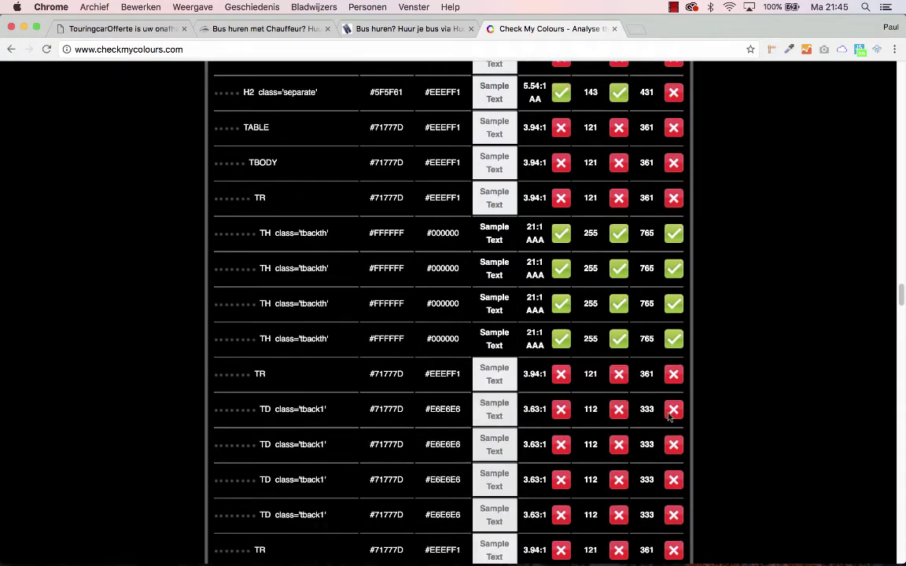
left_click_drag(903, 291, 895, 98)
scroll(894, 98, "up", 3)
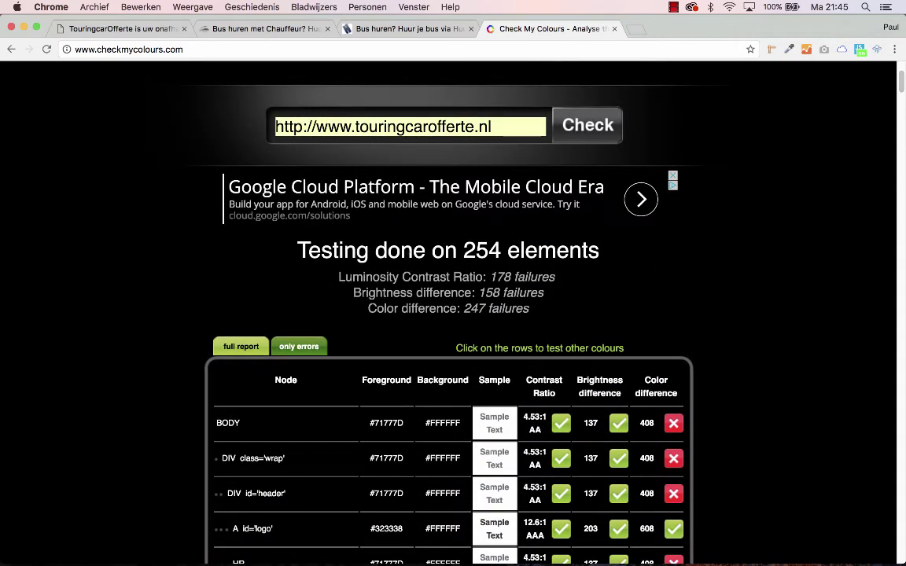
- Examine the tested-elements total and the failures for luminosity contrast ratio, brightness difference and color difference
left_click_drag(476, 250, 520, 250)
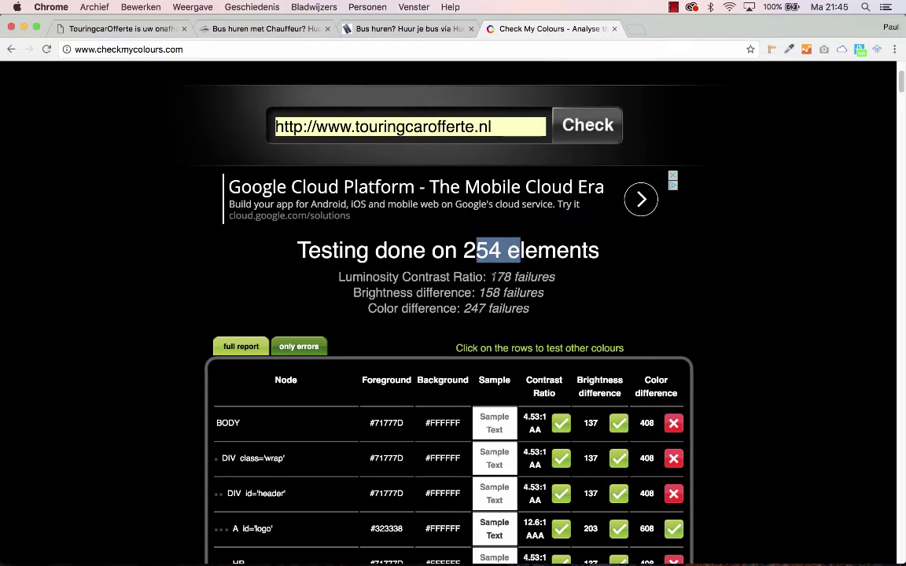
left_click_drag(407, 293, 465, 292)
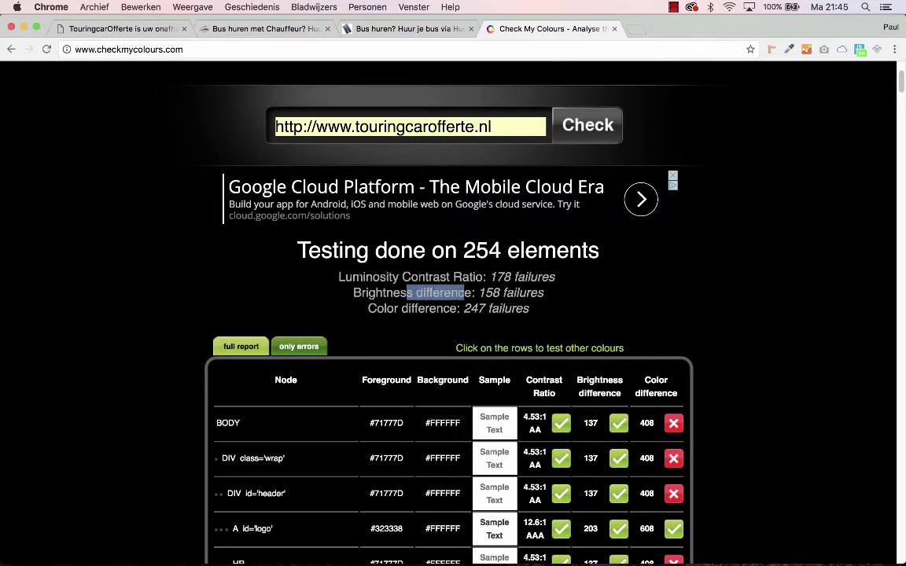
left_click_drag(351, 277, 483, 277)
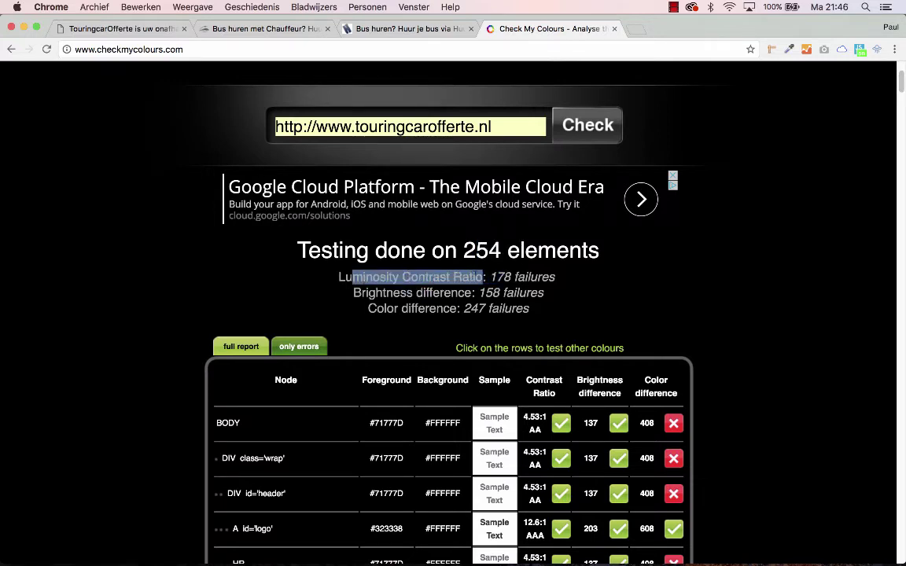
left_click(454, 307)
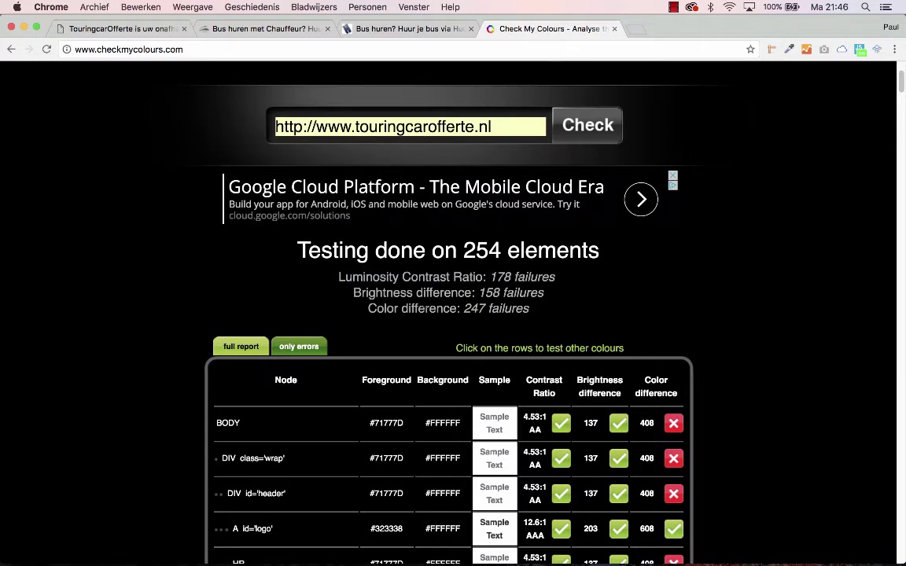
left_click_drag(418, 308, 531, 313)
left_click(472, 309)
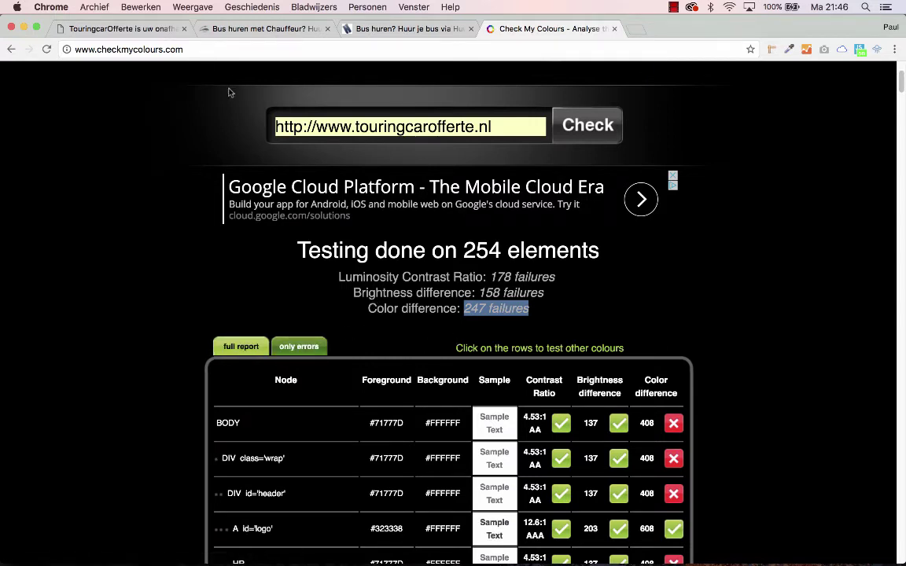
- Compare the colours on the TouringcarOfferte.nl over-touringcarofferte page with the Check My Colours failure summary
left_click(122, 29)
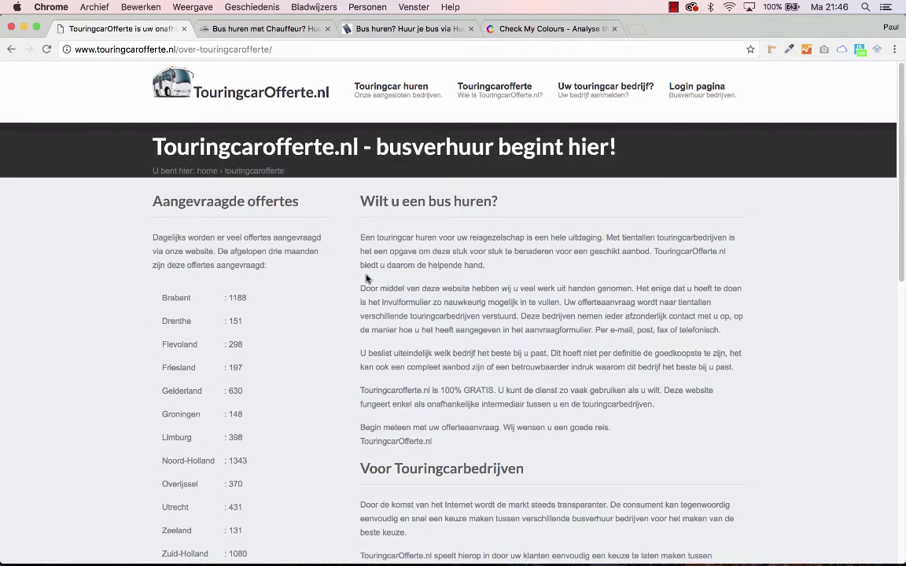
scroll(364, 279, "down", 5)
scroll(361, 272, "up", 10)
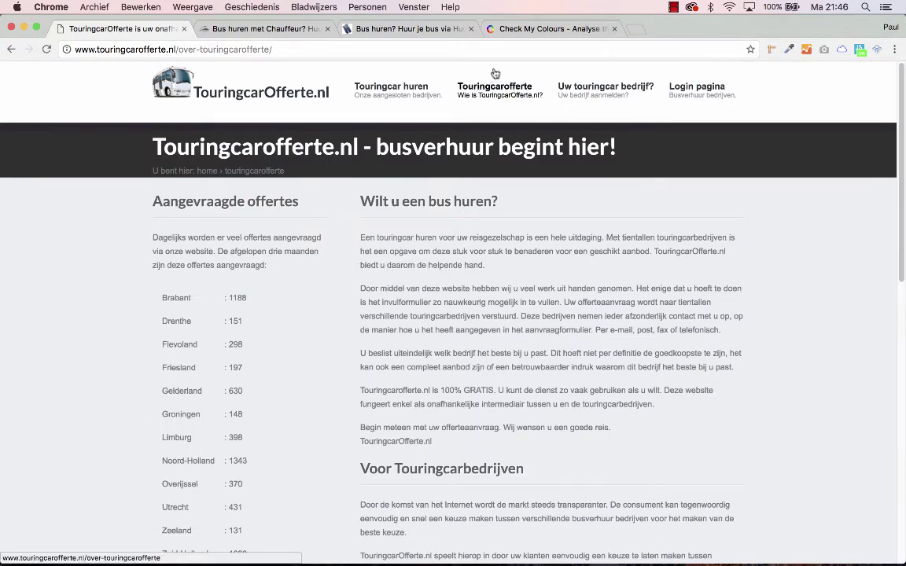
left_click(503, 30)
left_click(92, 32)
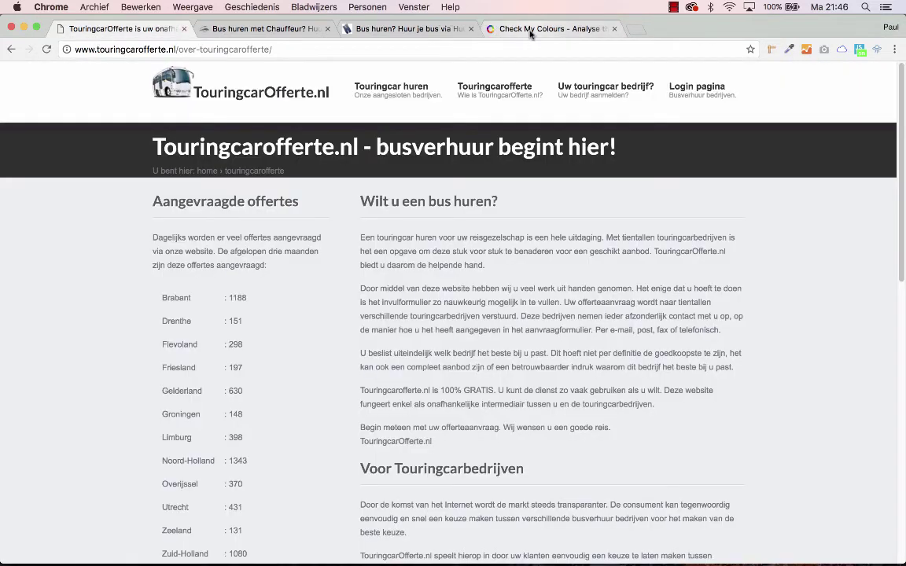
left_click(503, 29)
left_click(518, 278)
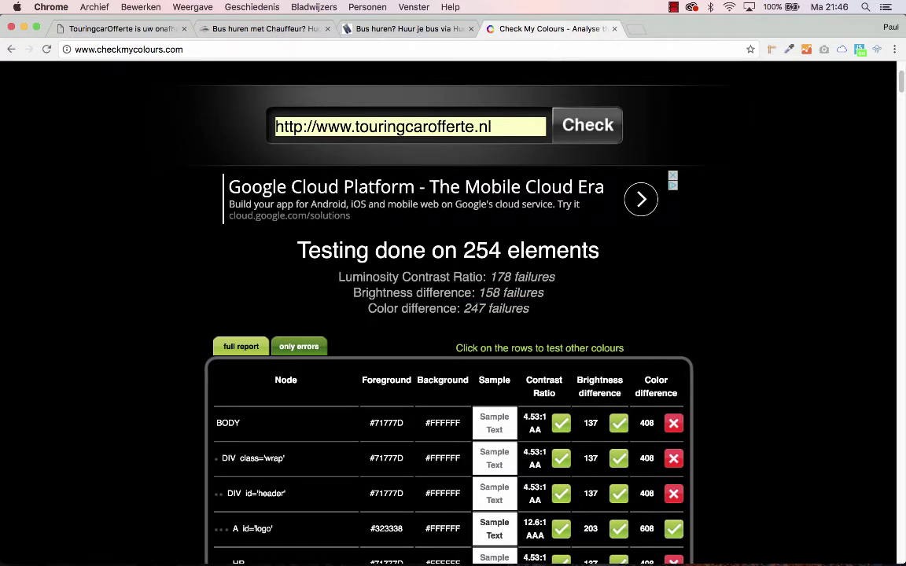
- Copy the color difference result "247 failures" into Excel cell C21 beside the checkmycolours link, matching the destination formatting
left_click_drag(541, 316, 464, 309)
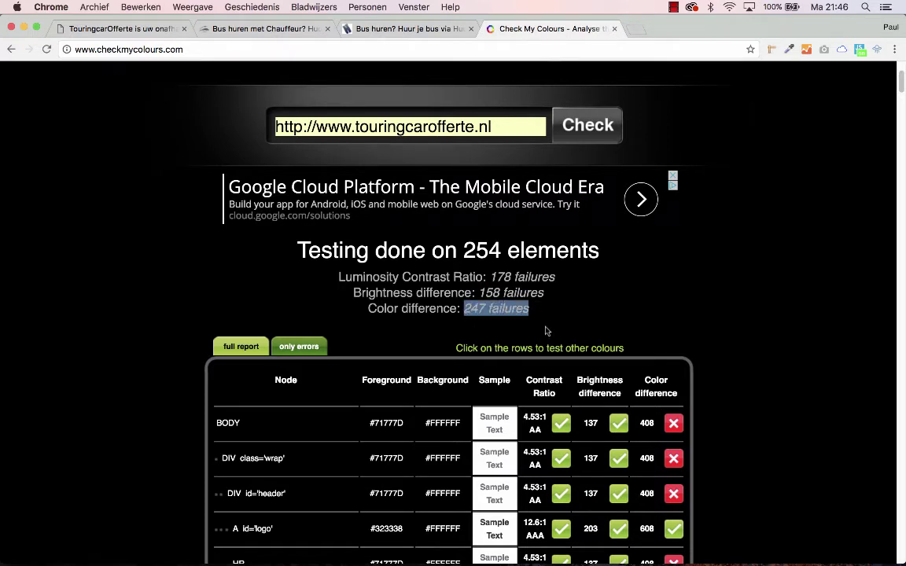
key("super+c")
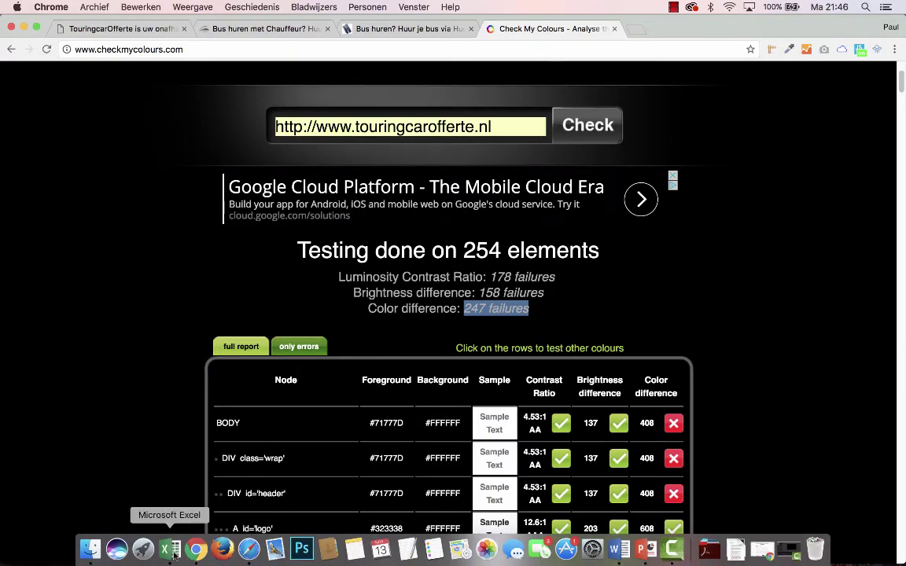
left_click(168, 549)
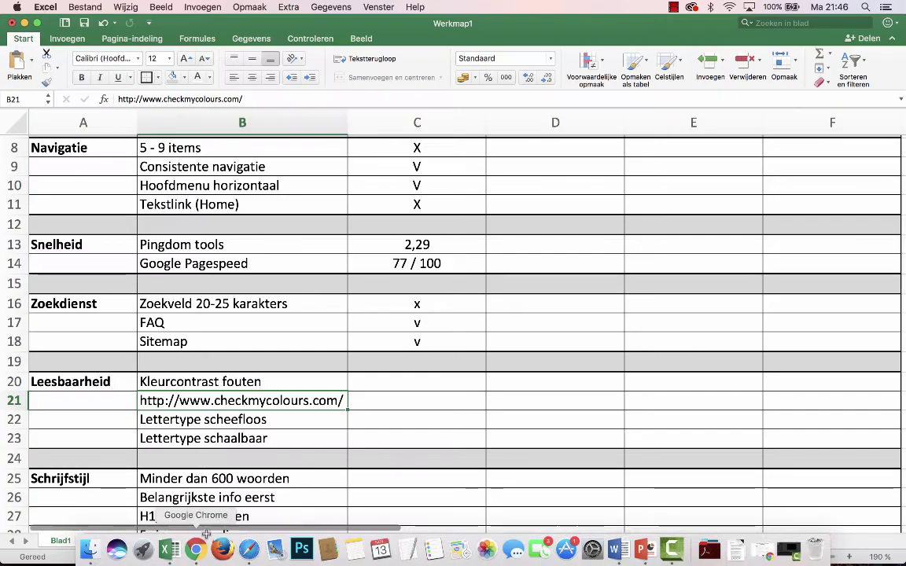
left_click(413, 398)
key("super+v")
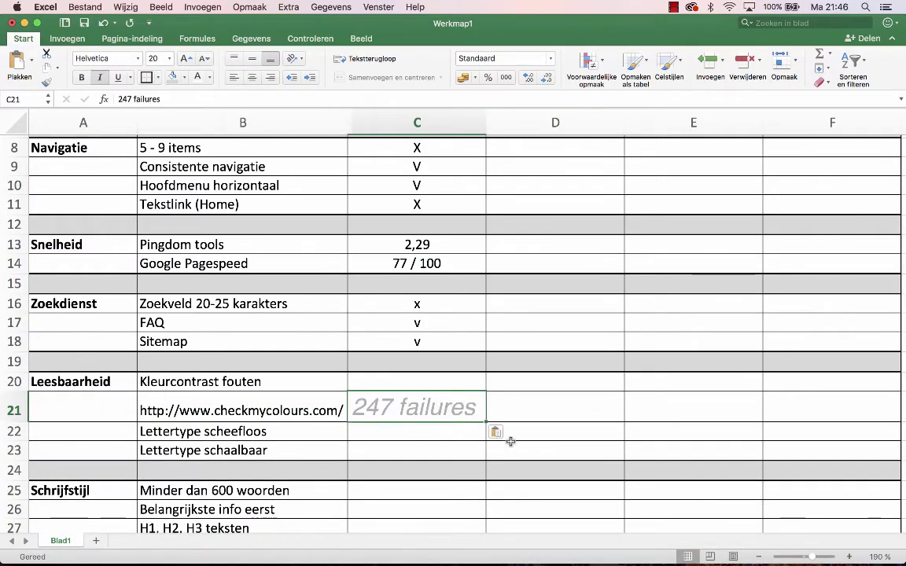
left_click(498, 433)
left_click(551, 459)
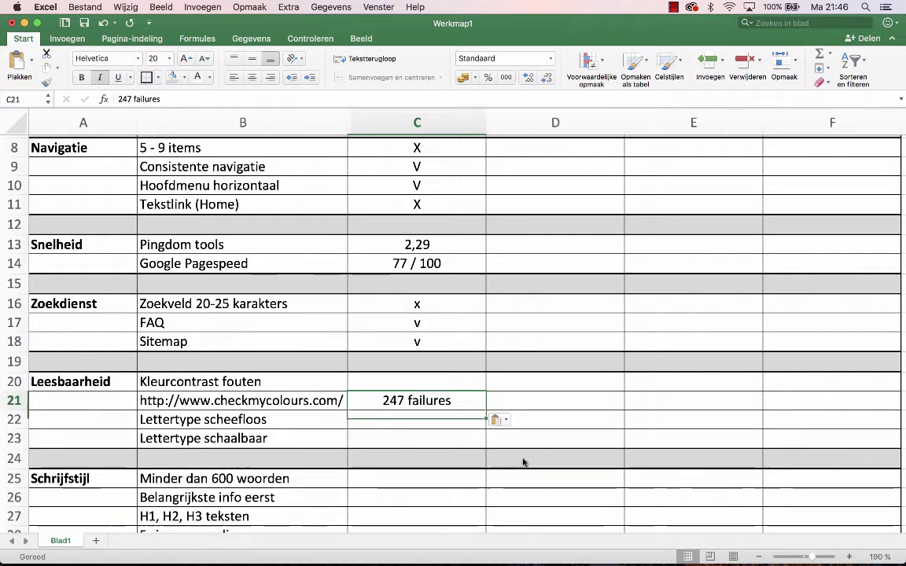
- Mark the Leesbaarheid items Lettertype scheefloos and Lettertype schaalbaar with V
left_click(359, 419)
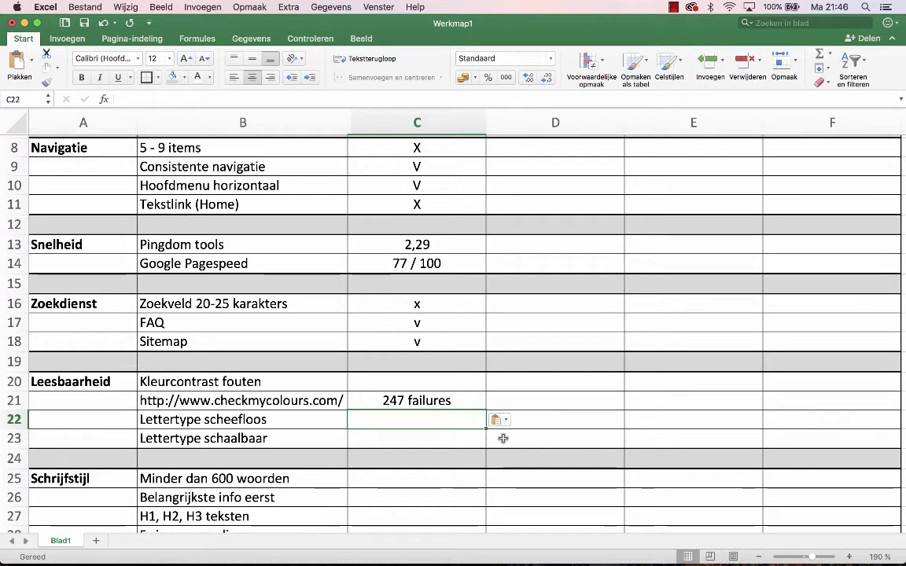
type("V")
left_click(430, 434)
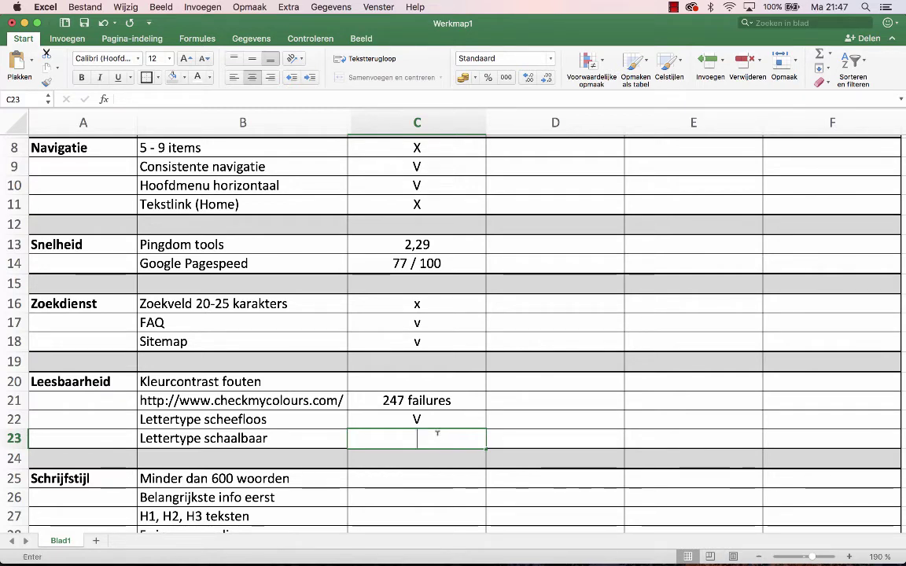
type("V")
- Switch to Chrome and test text scaling on the touringcarofferte.nl homepage at 90%, 125% and 150% zoom, then return to 100%
mouse_move(355, 549)
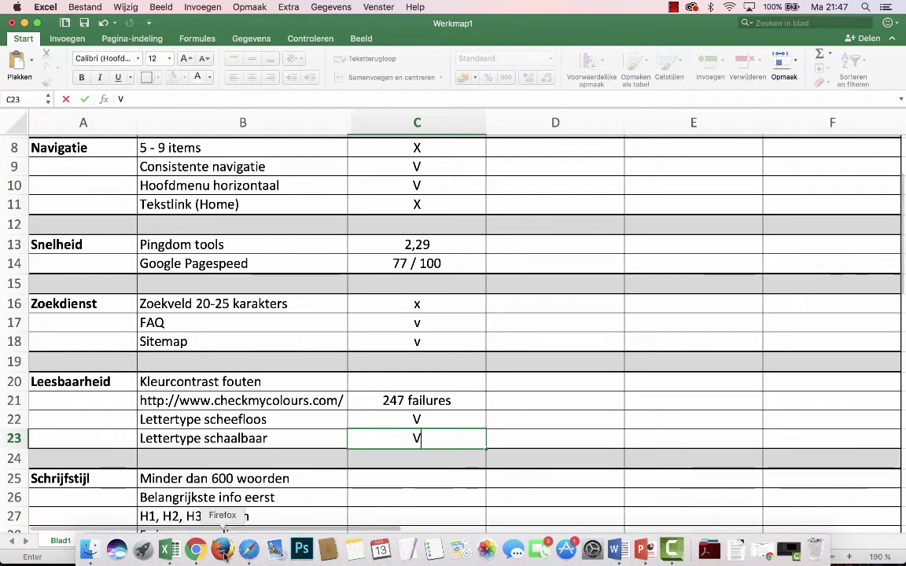
left_click(196, 549)
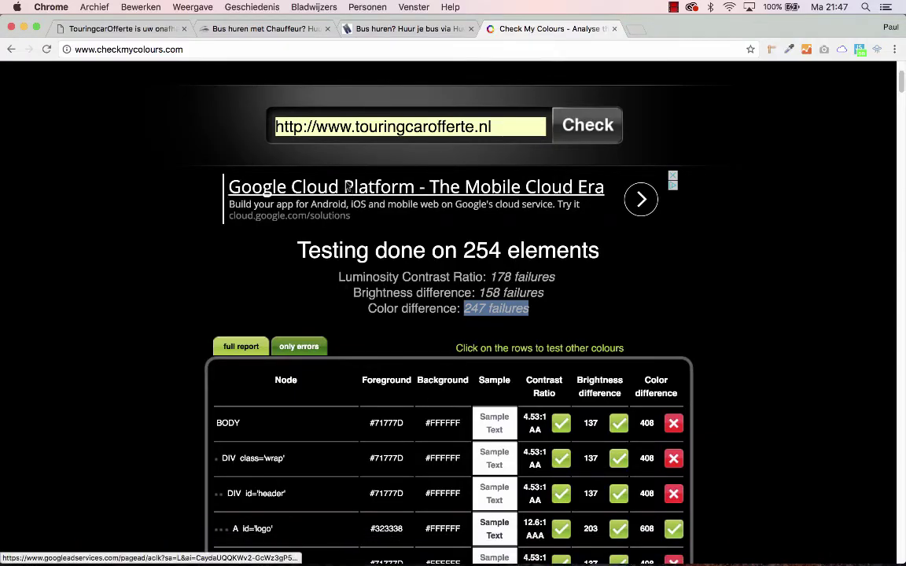
left_click(169, 29)
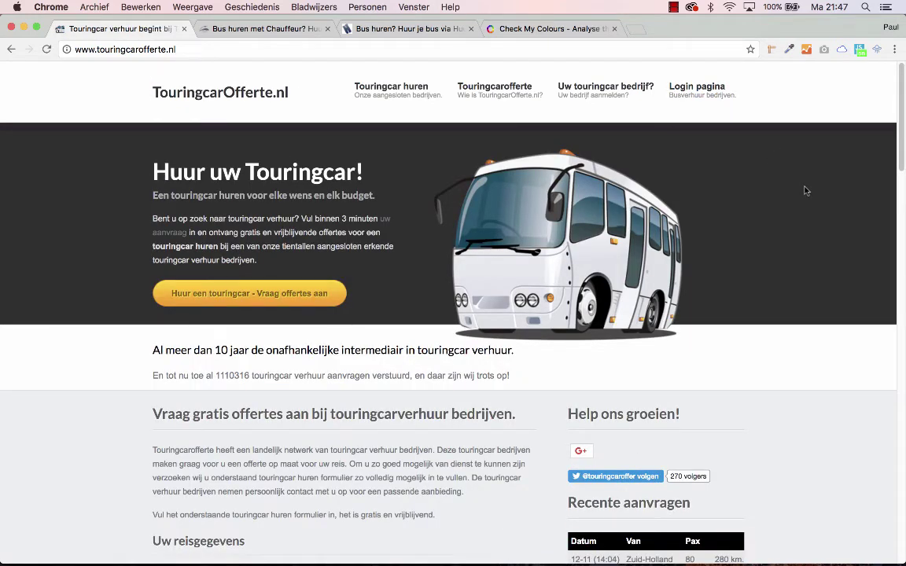
key("super+minus")
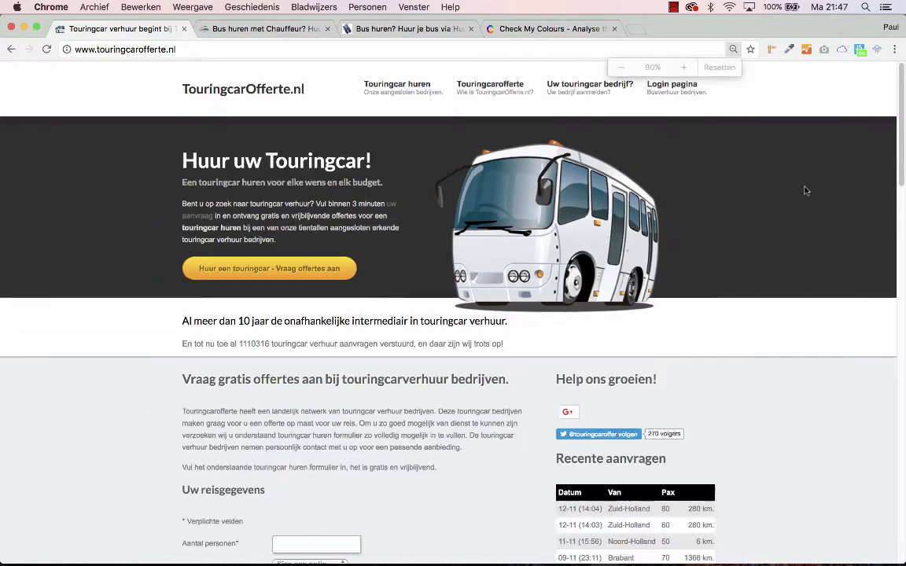
key("super+minus")
key("super+plus")
key("super+plus")
key("super+plus")
key("super+plus")
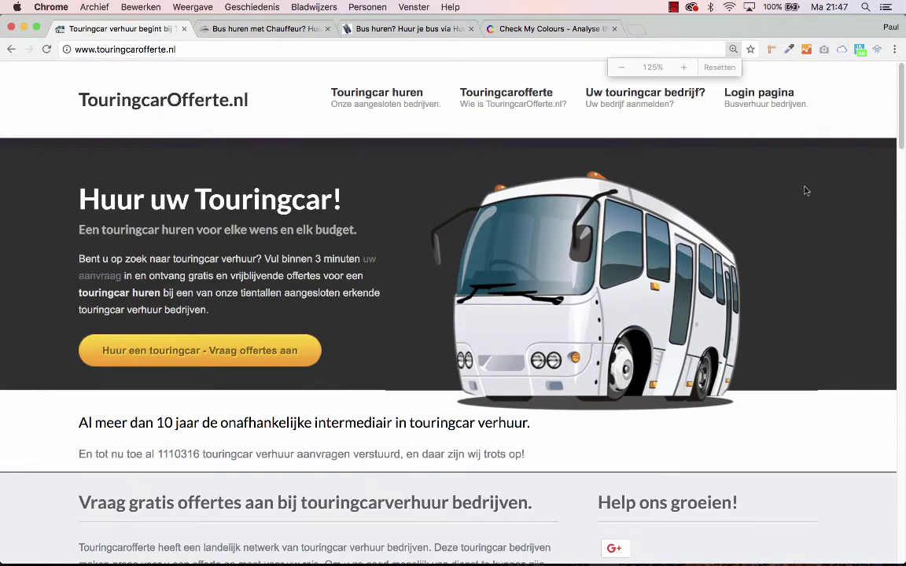
key("super+minus")
key("super+minus")
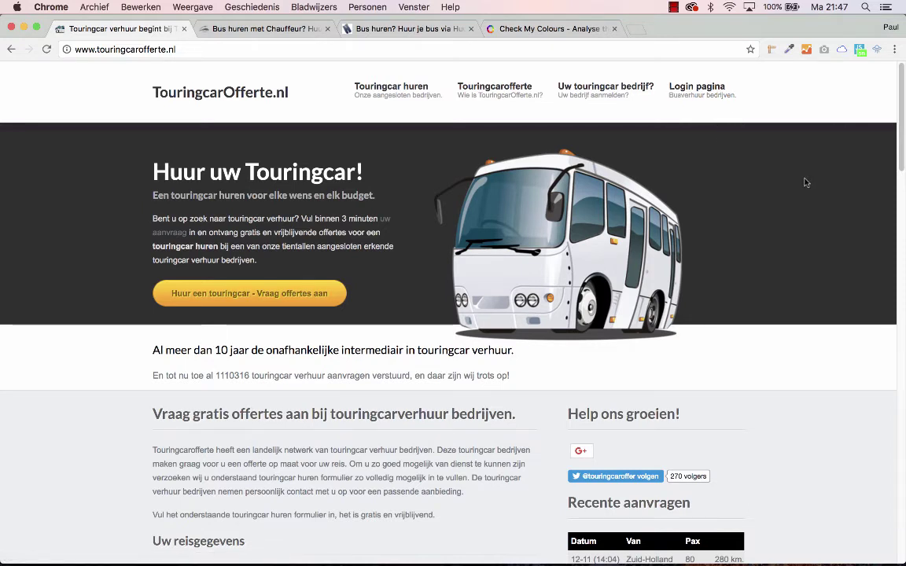
key("super+equal")
key("super+equal")
key("super+equal")
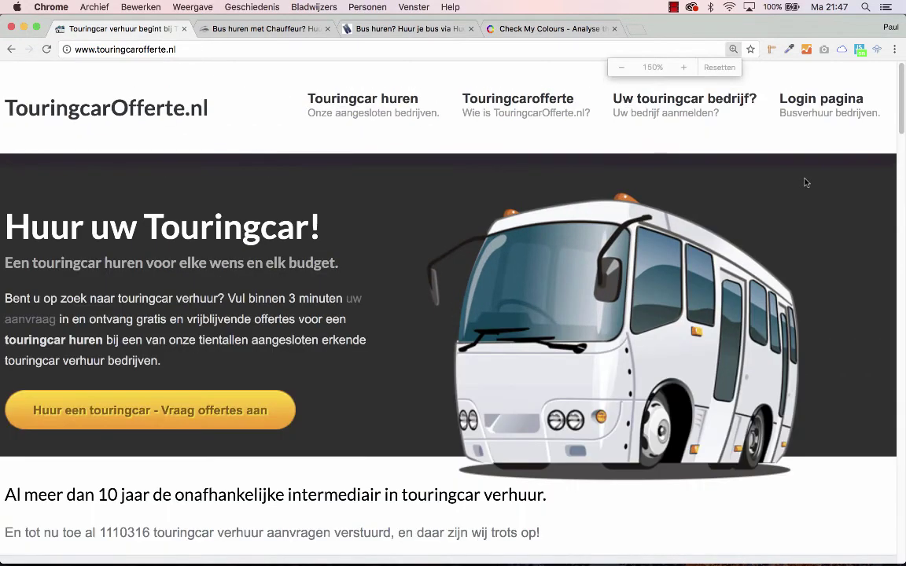
key("super+minus")
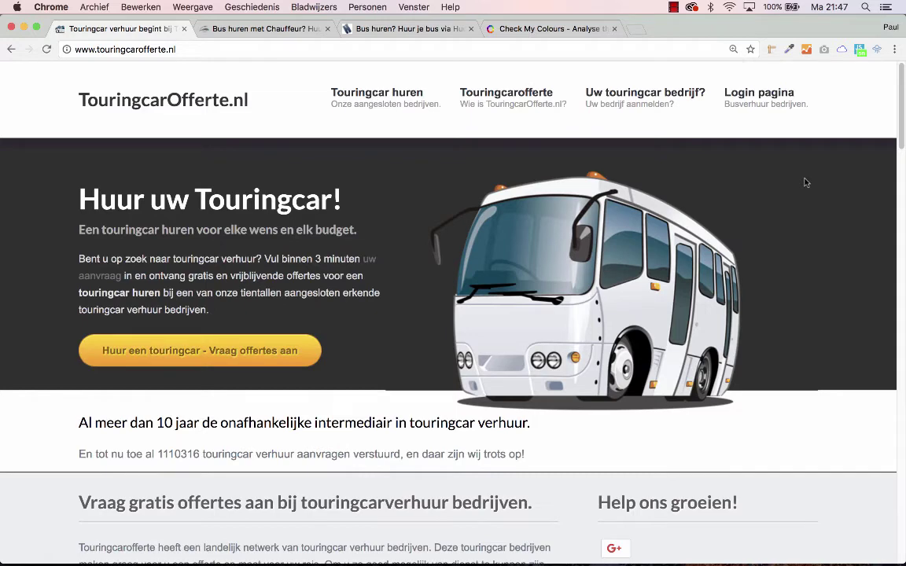
key("super+minus")
key("super+minus")
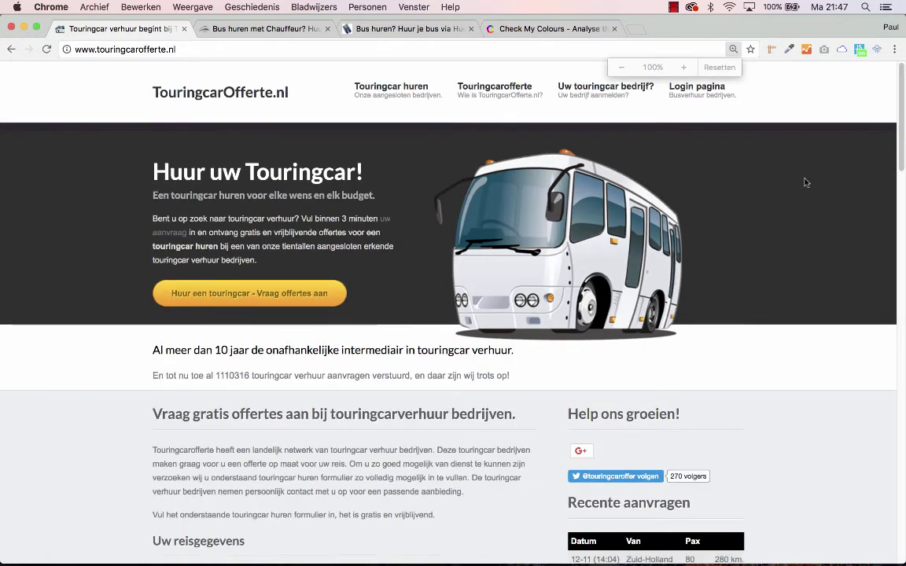
- Switch to Excel and mark the Schrijfstijl item Minder dan 600 woorden with a capital V
key("super+Tab")
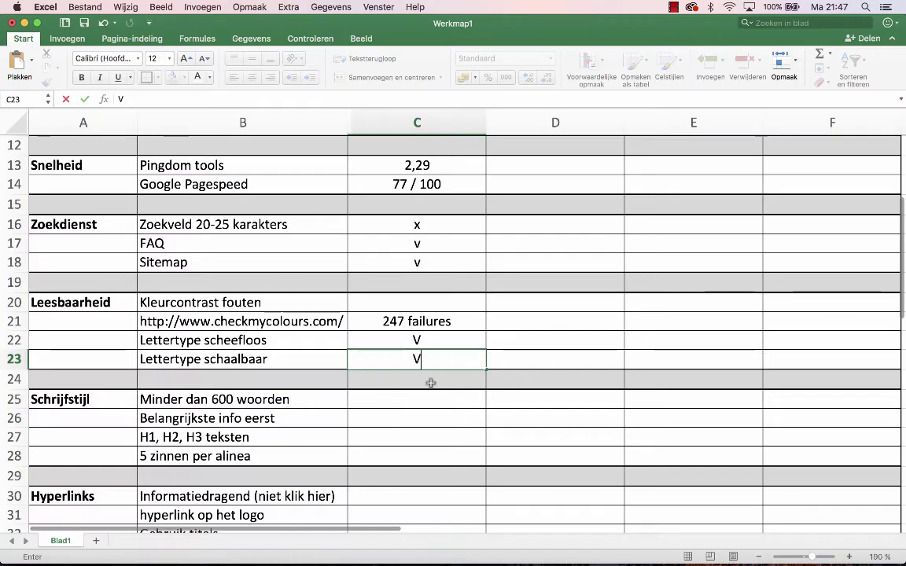
left_click(415, 397)
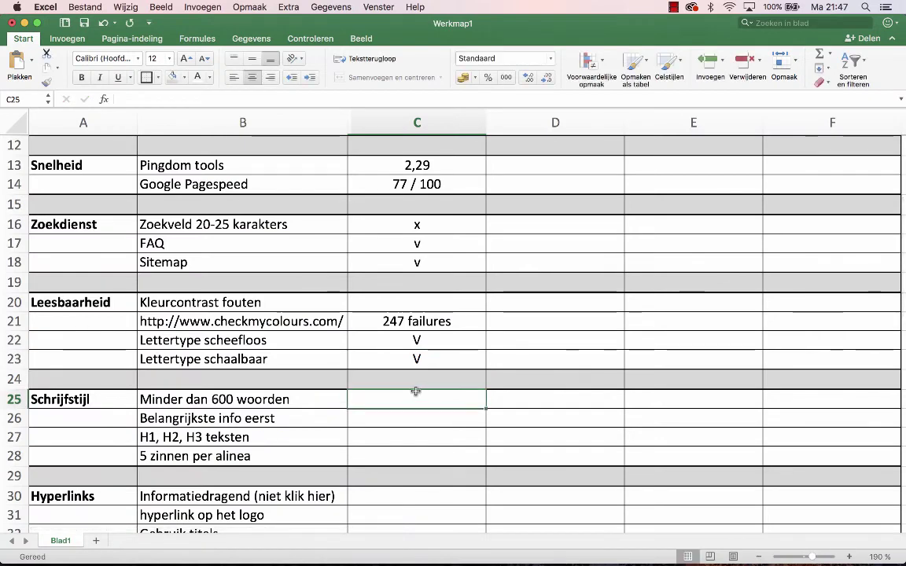
type("v")
key("BackSpace")
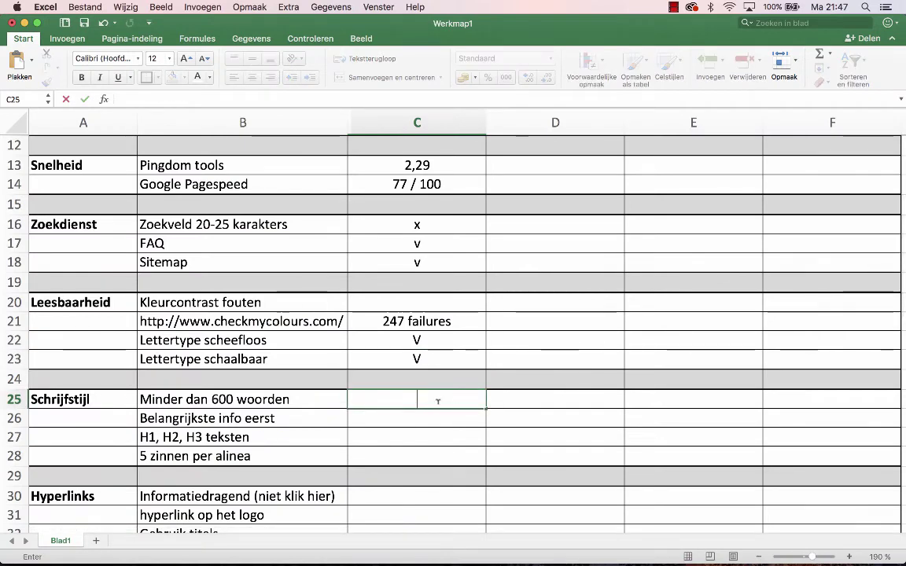
type("v")
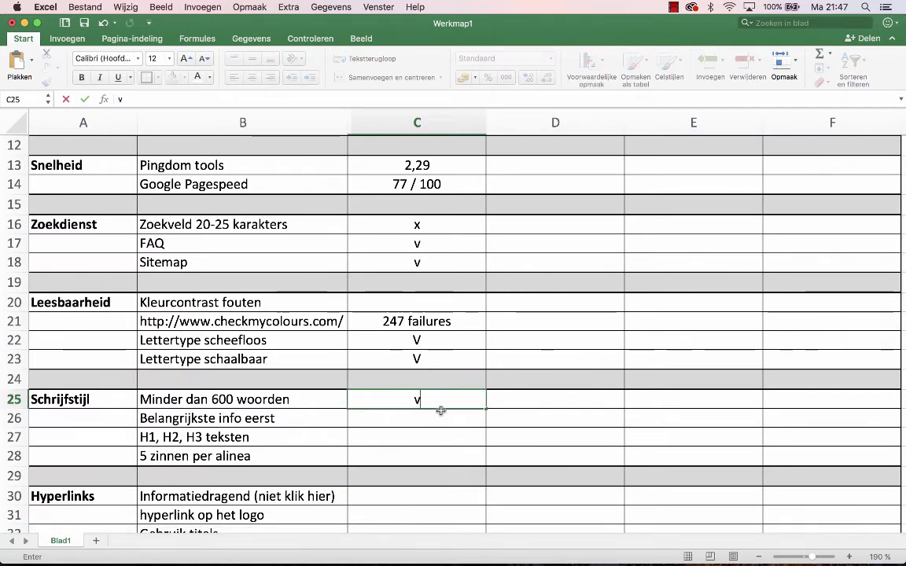
left_click(439, 414)
scroll(438, 415, "down", 1)
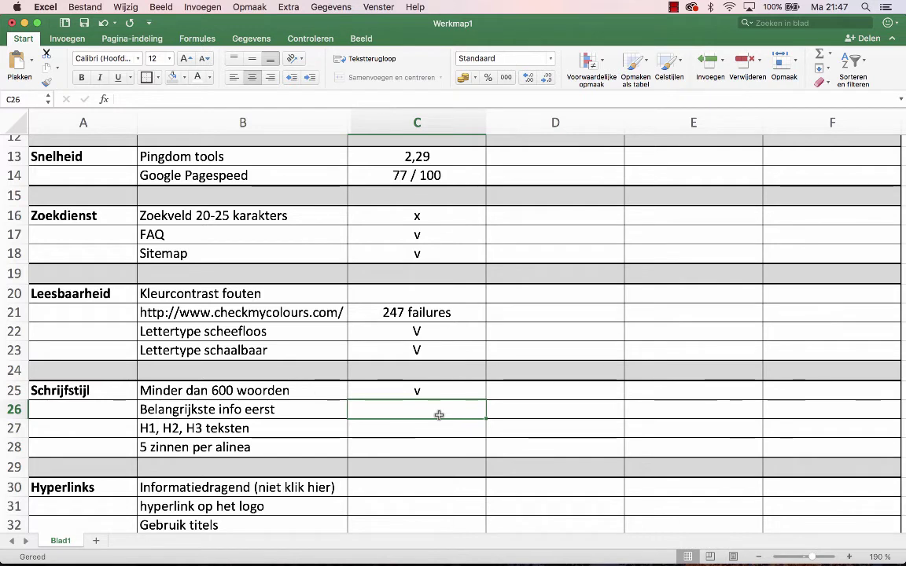
key("Up")
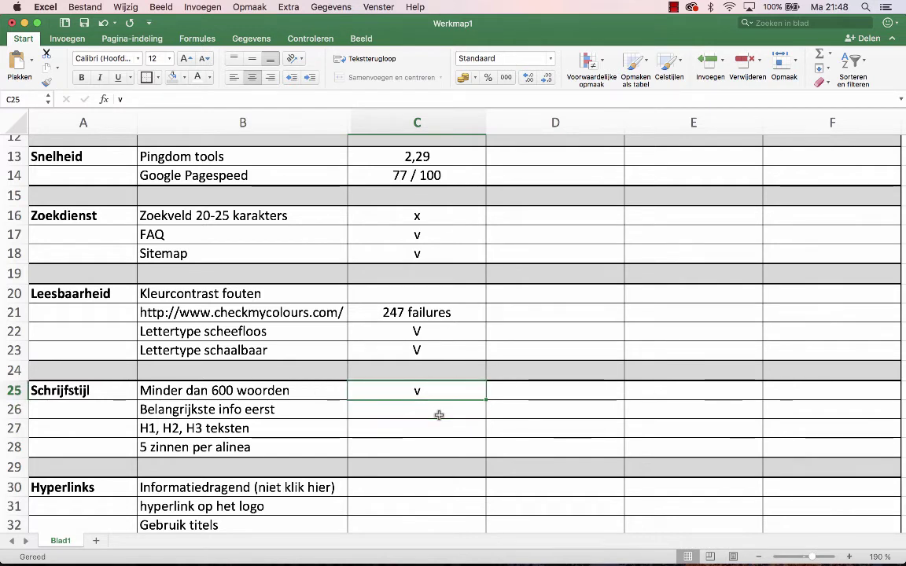
type("V")
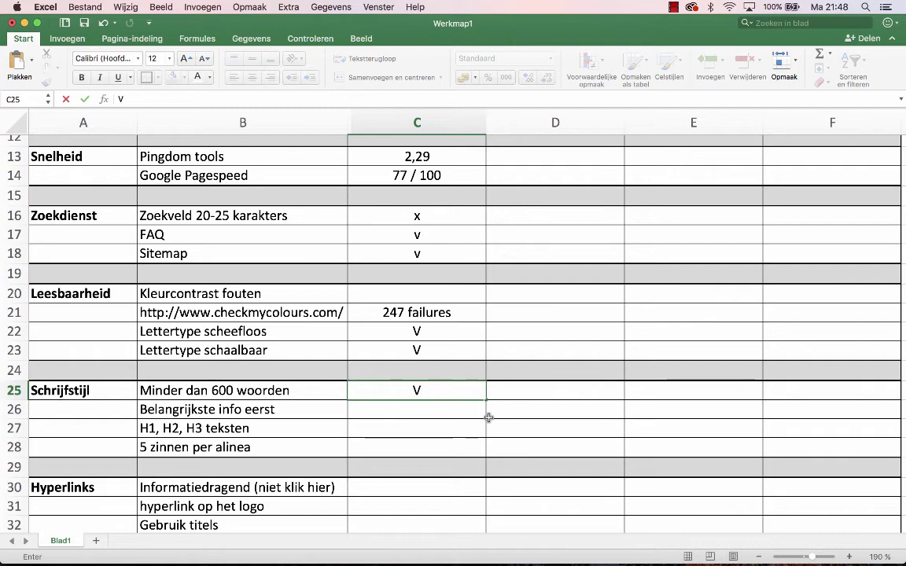
- Switch to Chrome and review the writing style on the homepage, Touringcar huren and Touringcarofferte pages
key("super+Tab")
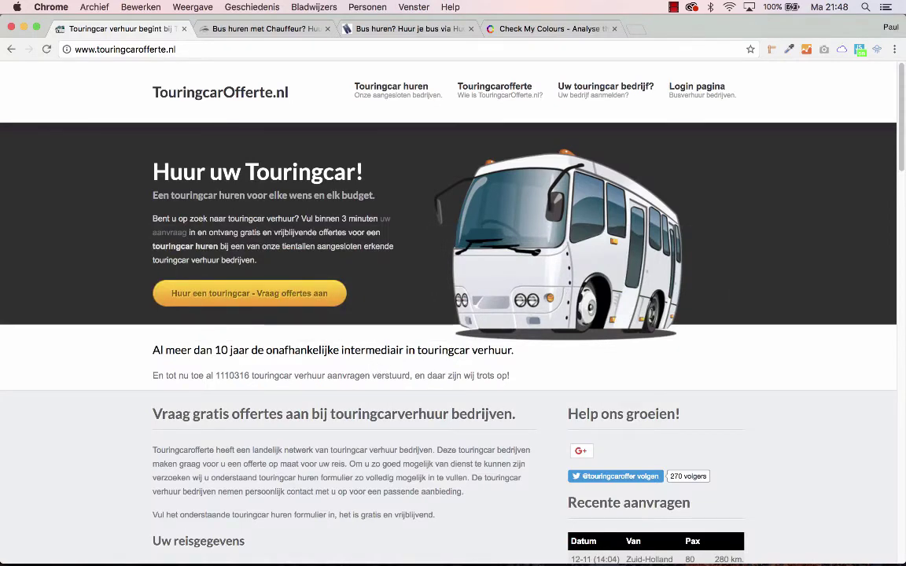
scroll(325, 489, "down", 4)
scroll(334, 493, "up", 5)
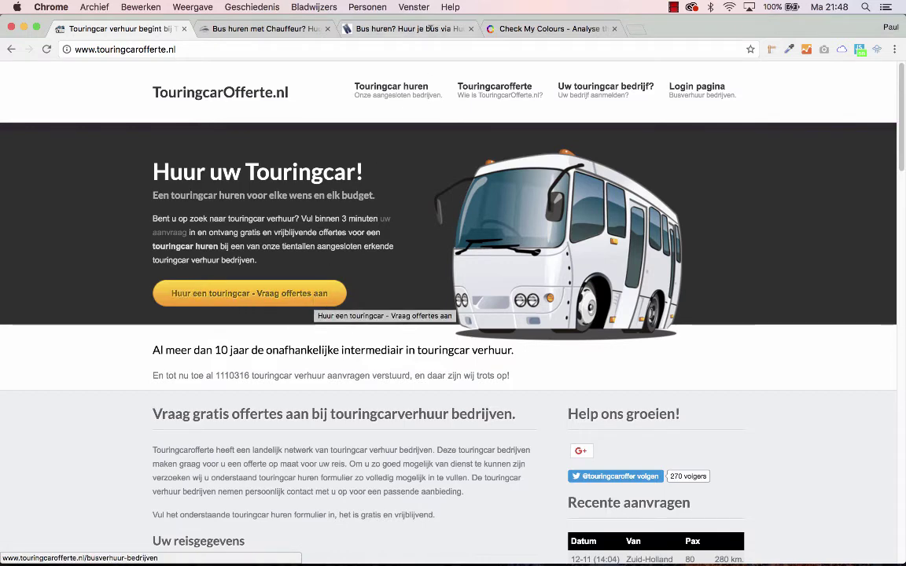
left_click(398, 92)
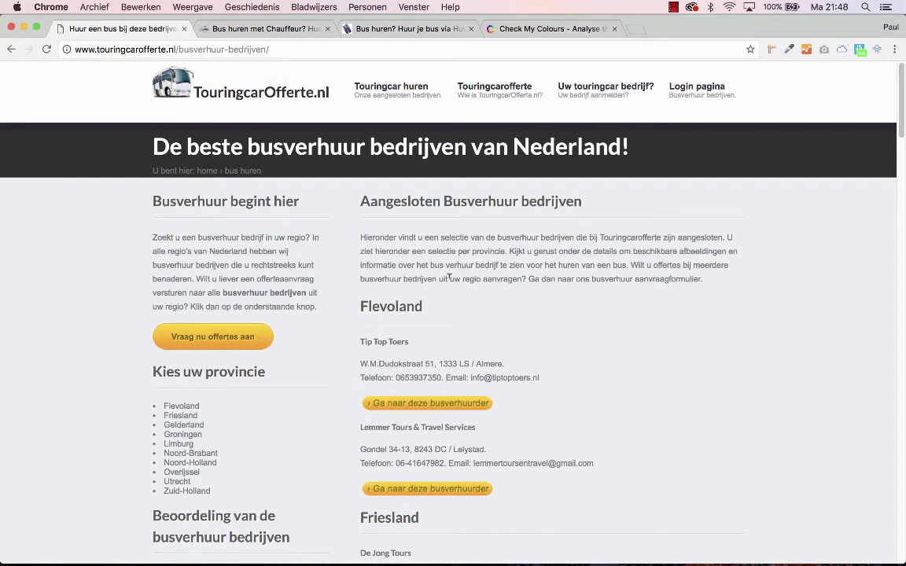
left_click(499, 95)
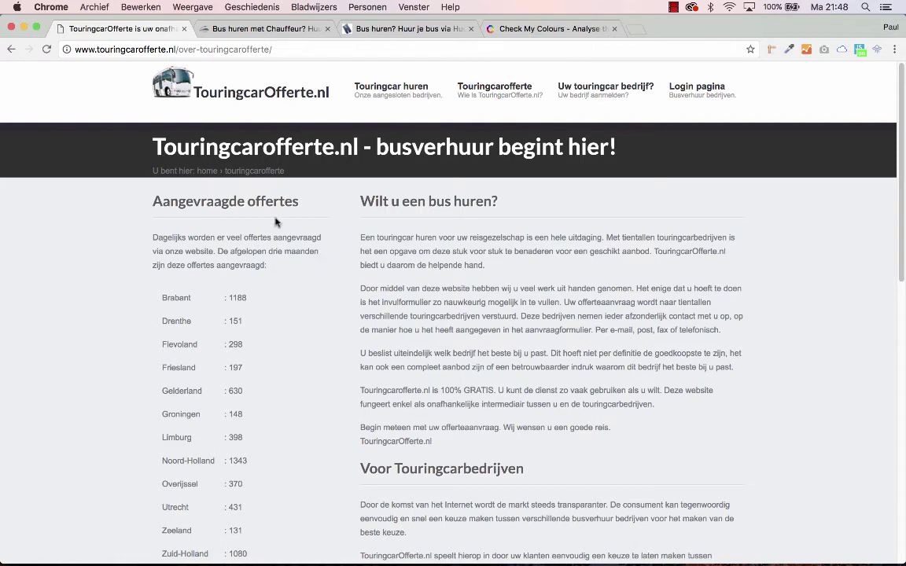
- Switch to Excel and mark Belangrijkste info eerst, H1, H2, H3 teksten and 5 zinnen per alinea with V
key("super+Tab")
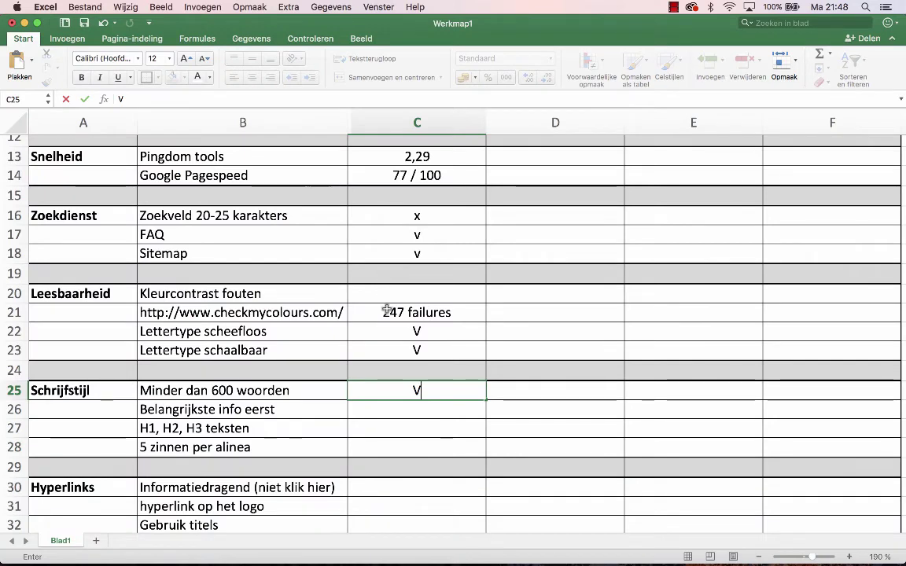
left_click(420, 414)
type("V")
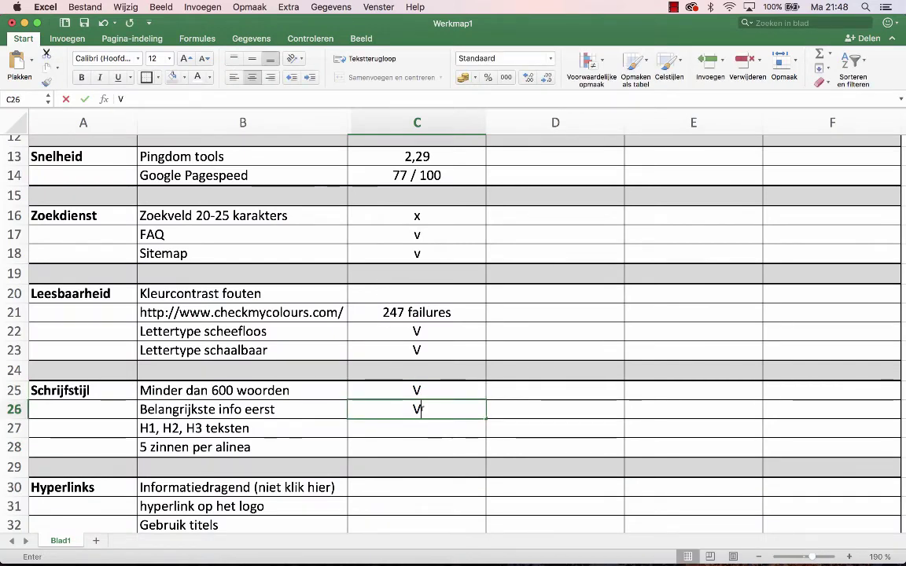
left_click(421, 429)
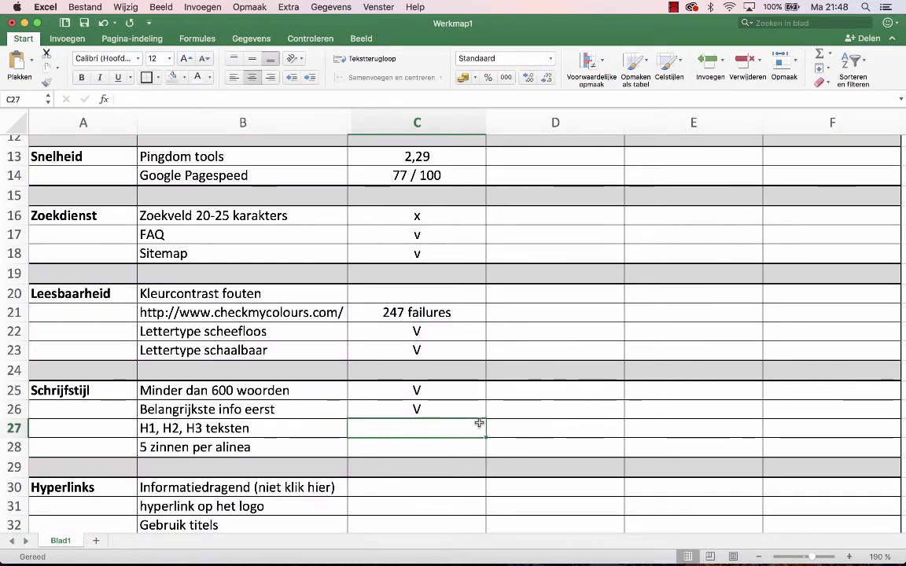
scroll(477, 423, "down", 1)
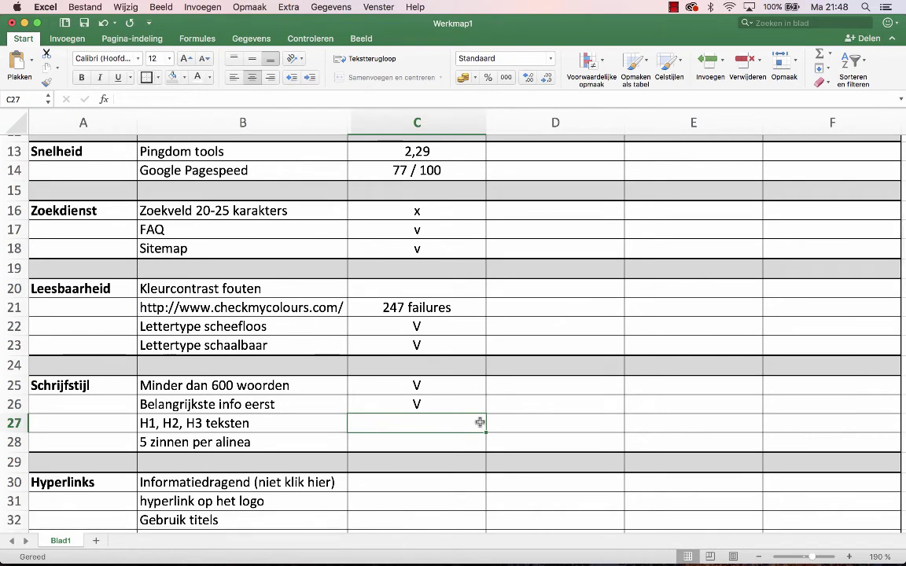
type("V")
key("Return")
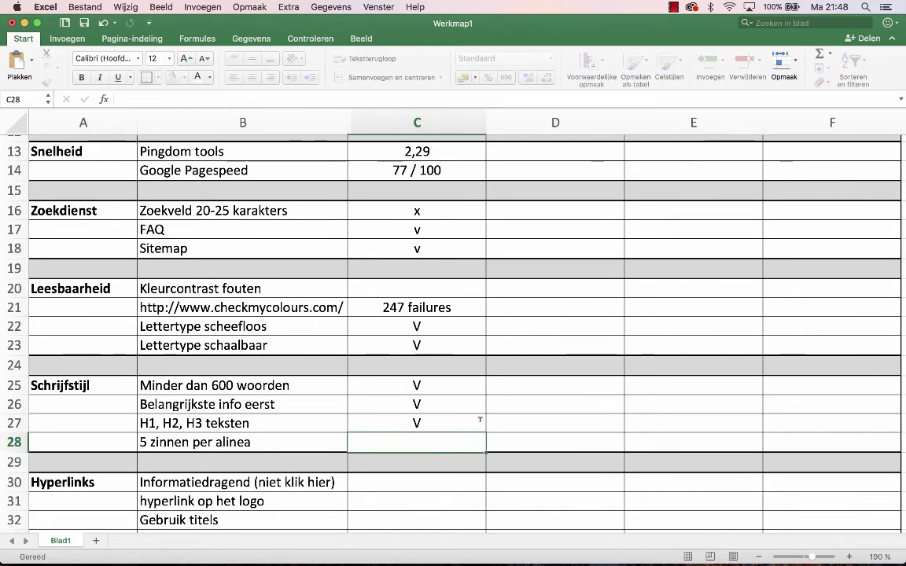
type("V")
key("Return")
key("Return")
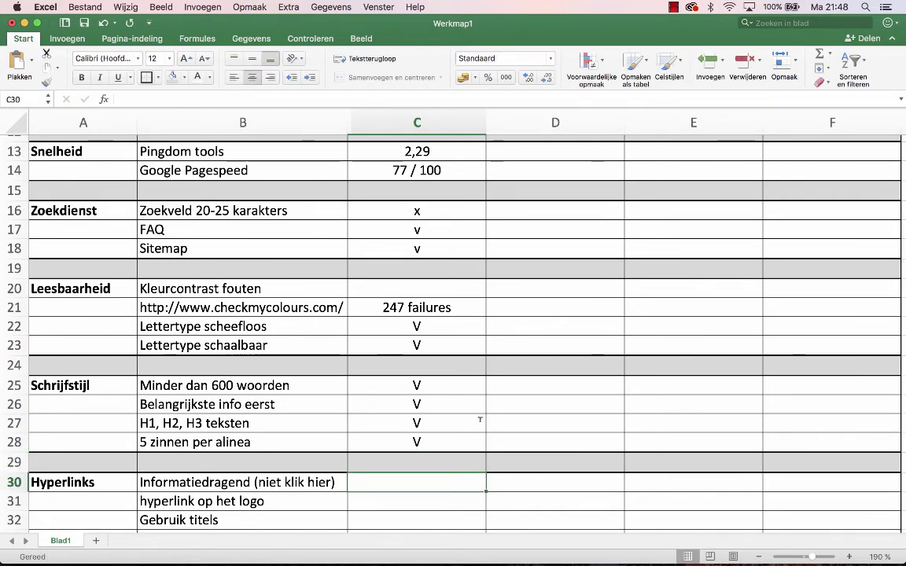
- Switch to Chrome and review the hyperlinks on the Touringcarofferte and Touringcar huren pages for descriptive link text
scroll(481, 420, "down", 5)
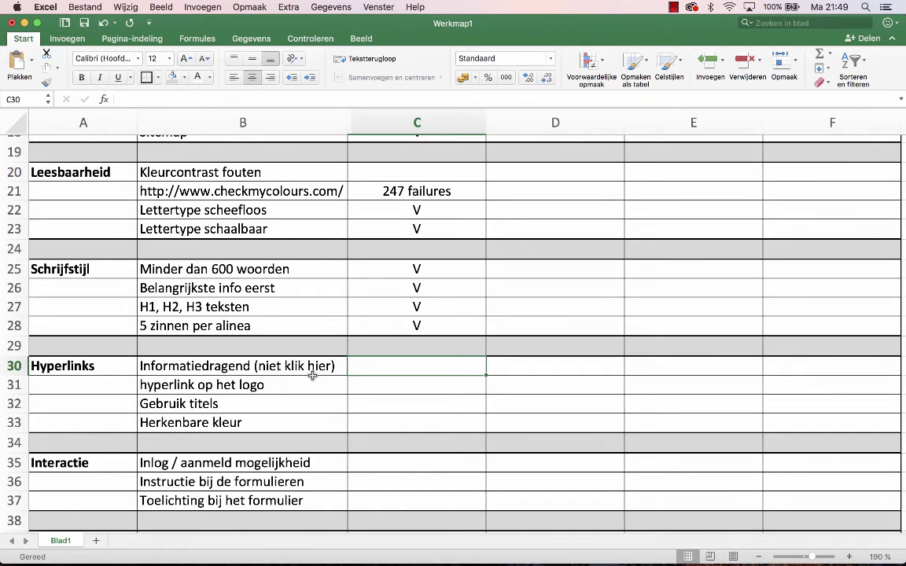
key("super+Tab")
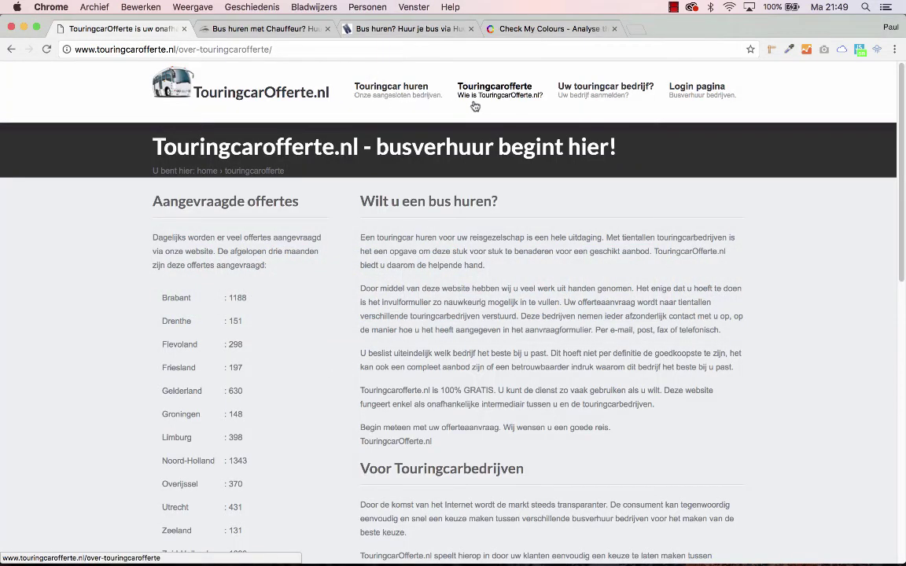
scroll(582, 413, "down", 5)
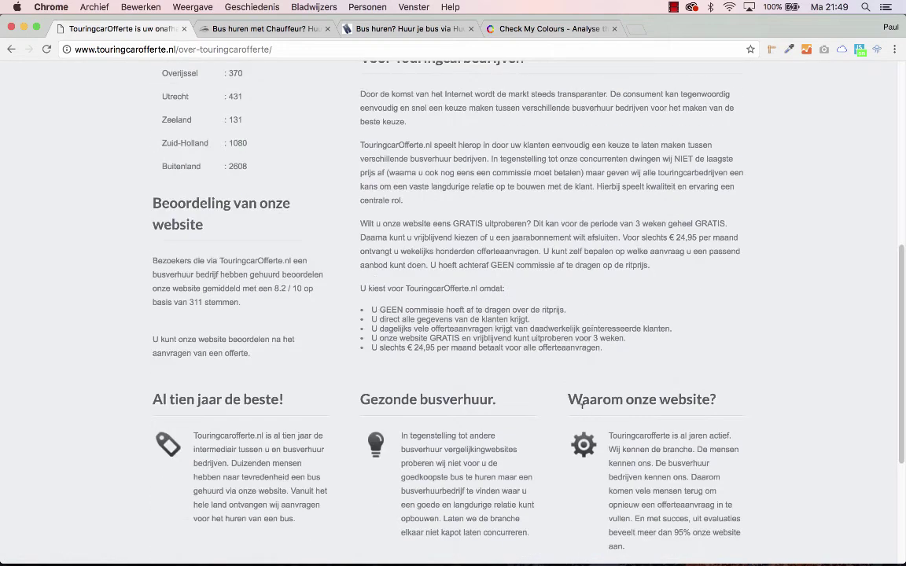
scroll(440, 323, "up", 5)
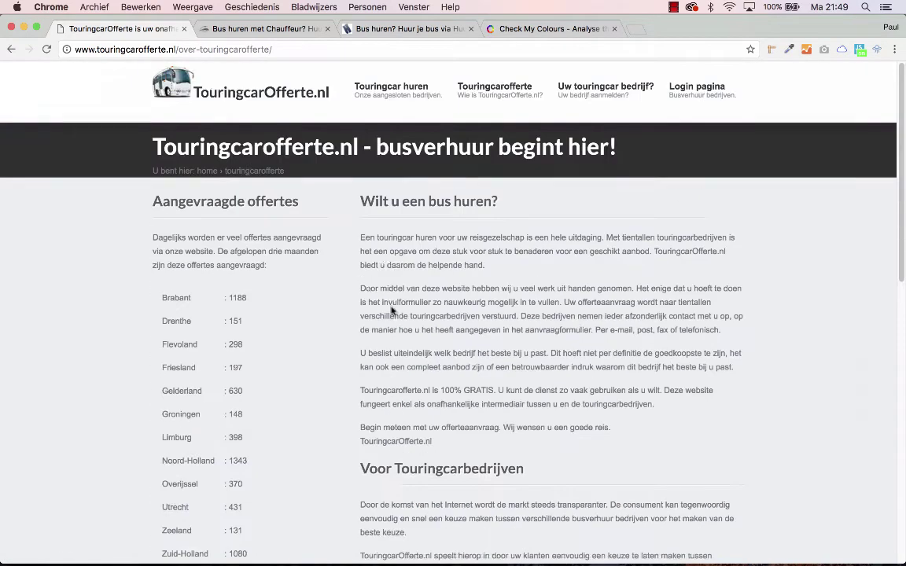
left_click(384, 105)
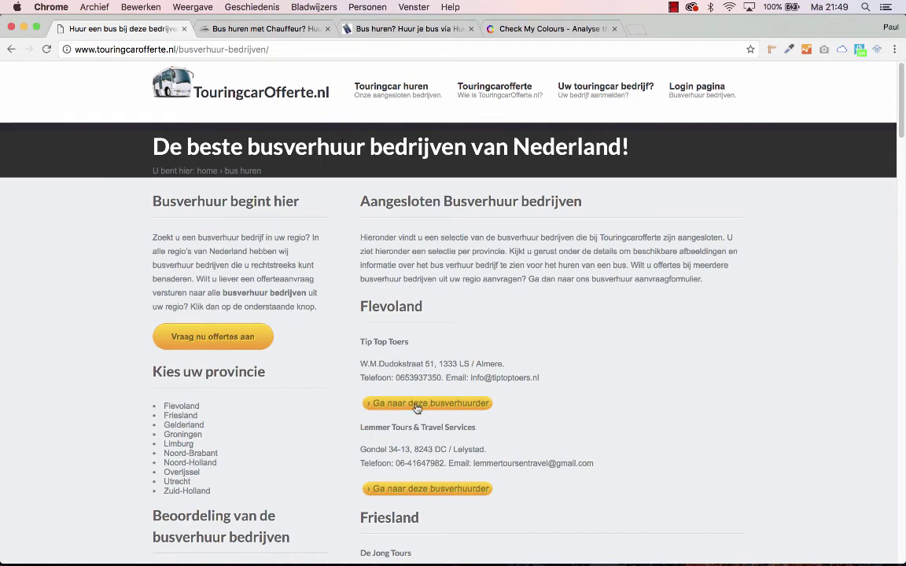
scroll(417, 405, "down", 3)
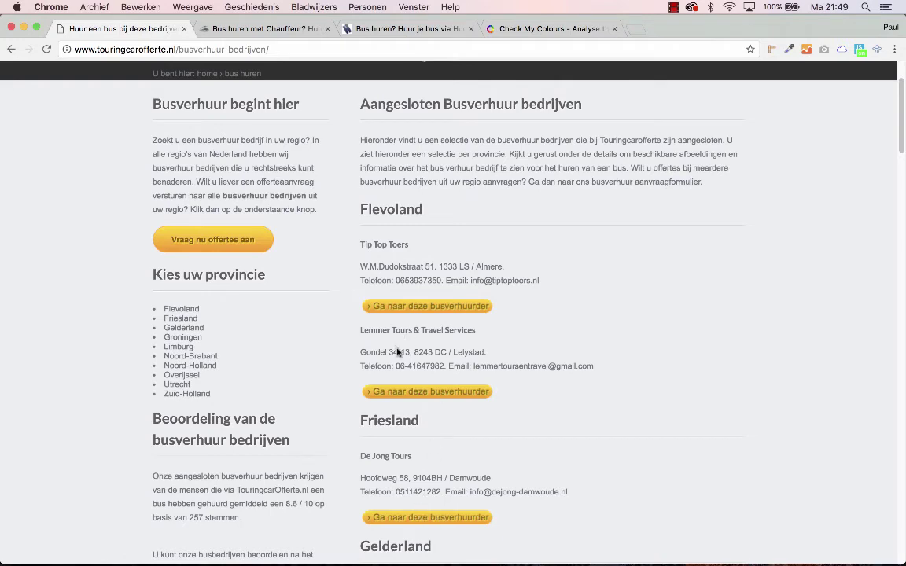
scroll(398, 353, "up", 3)
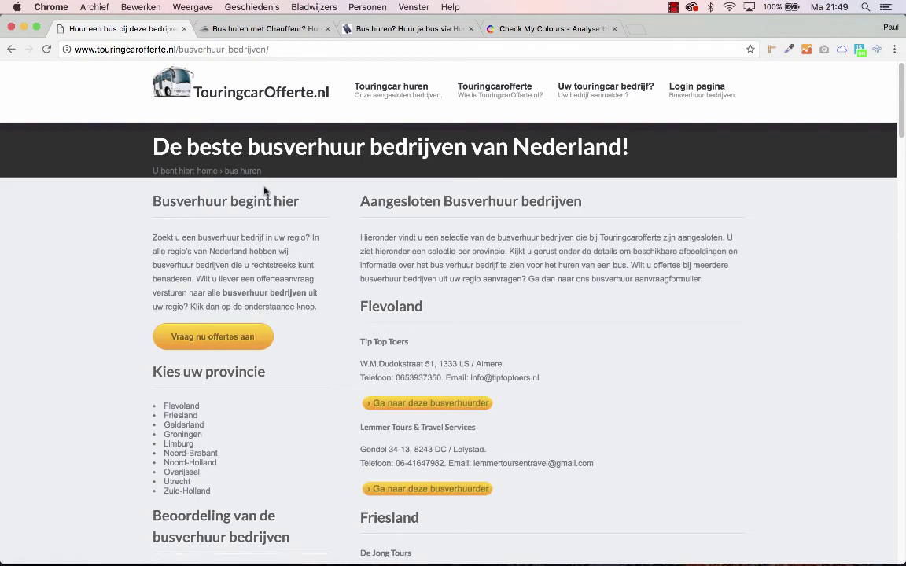
- Switch to Excel and mark the Hyperlinks items Informatiedragend (niet klik hier) and hyperlink op het logo with V
key("super+Tab")
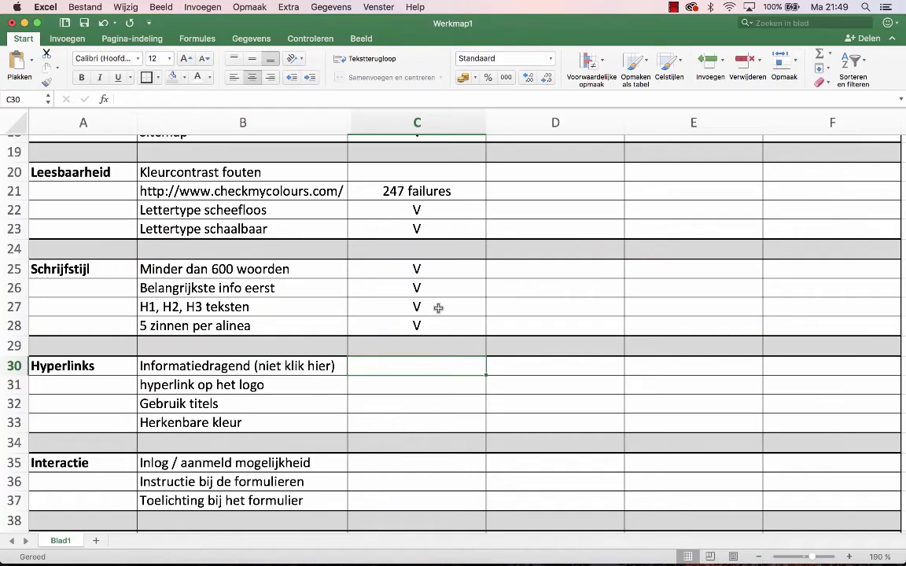
left_click(417, 366)
type("V")
left_click(418, 382)
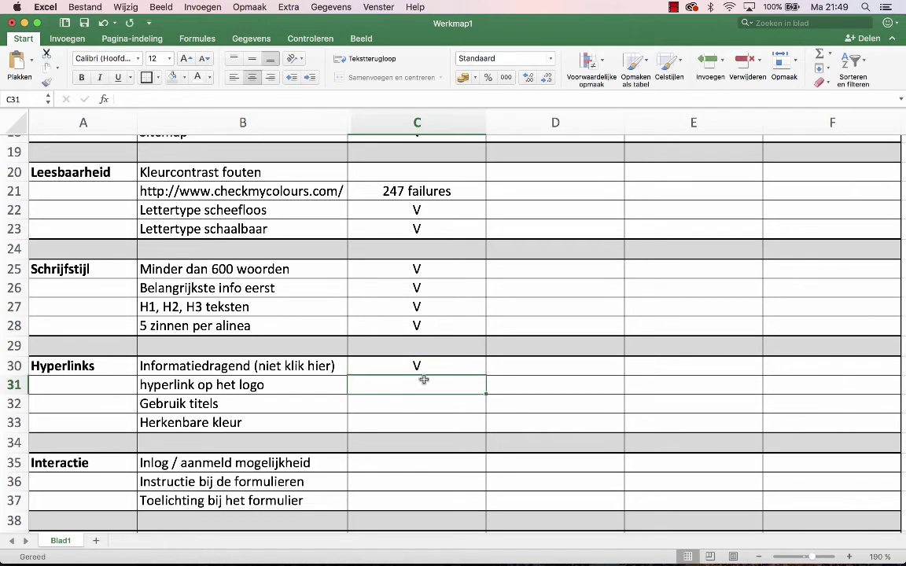
type("V")
left_click(400, 407)
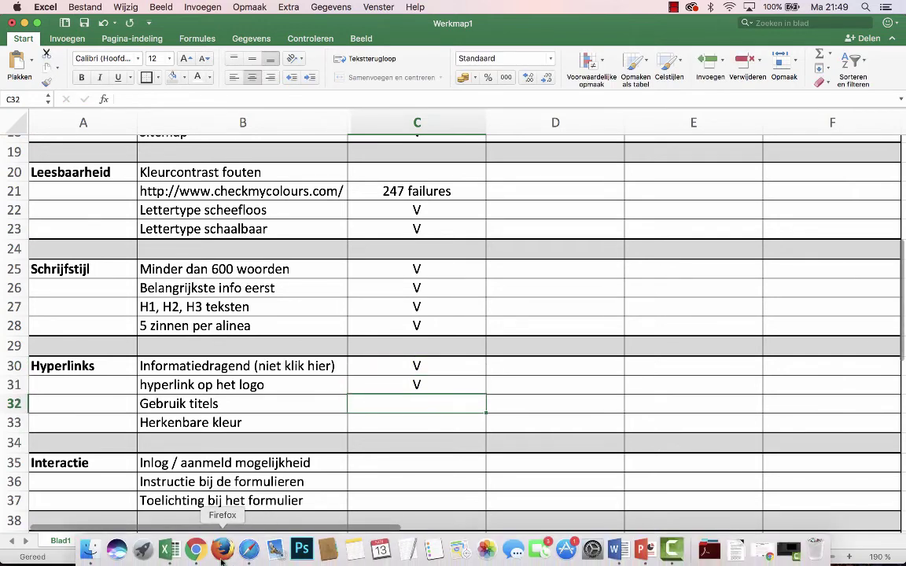
- Check the link titles and colours in Chrome, then return to Excel and mark Gebruik titels and Herkenbare kleur with V
left_click(196, 551)
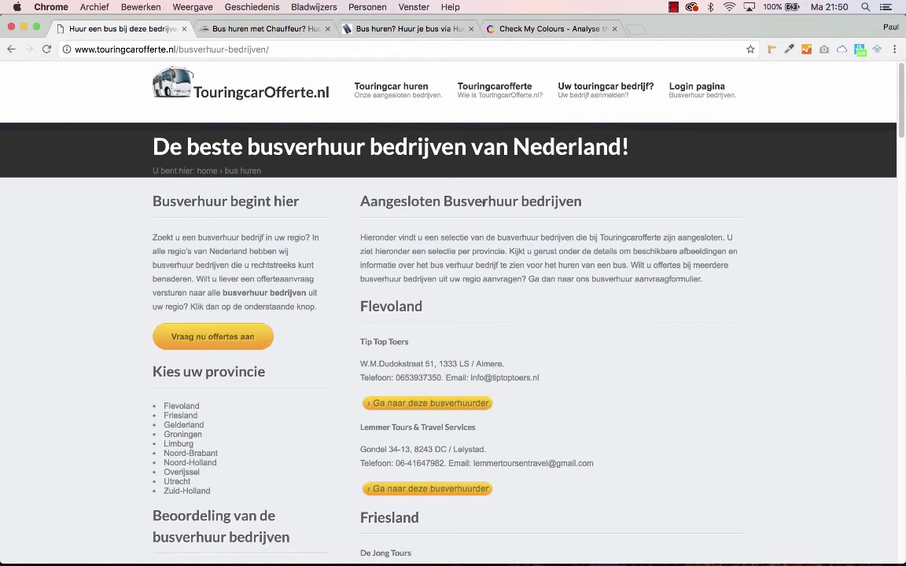
key("super+Tab")
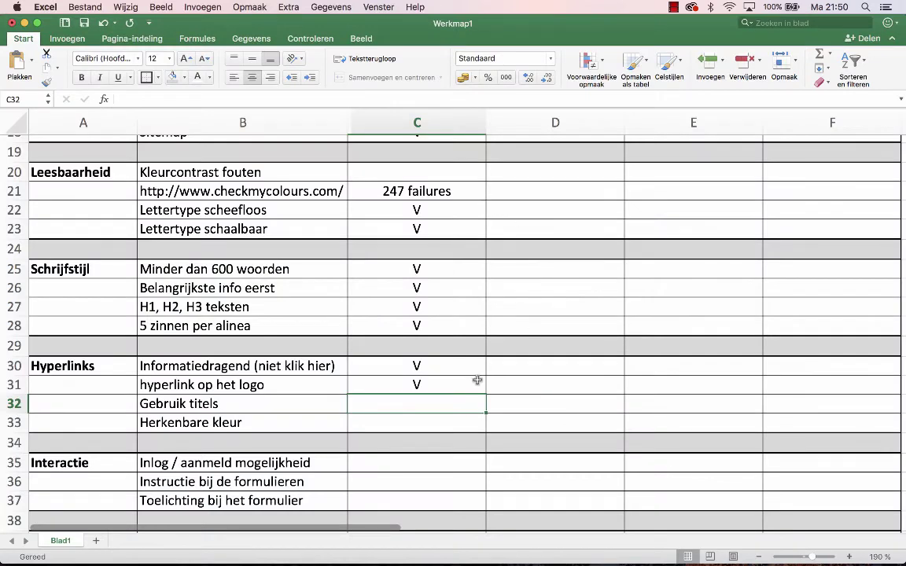
type("V")
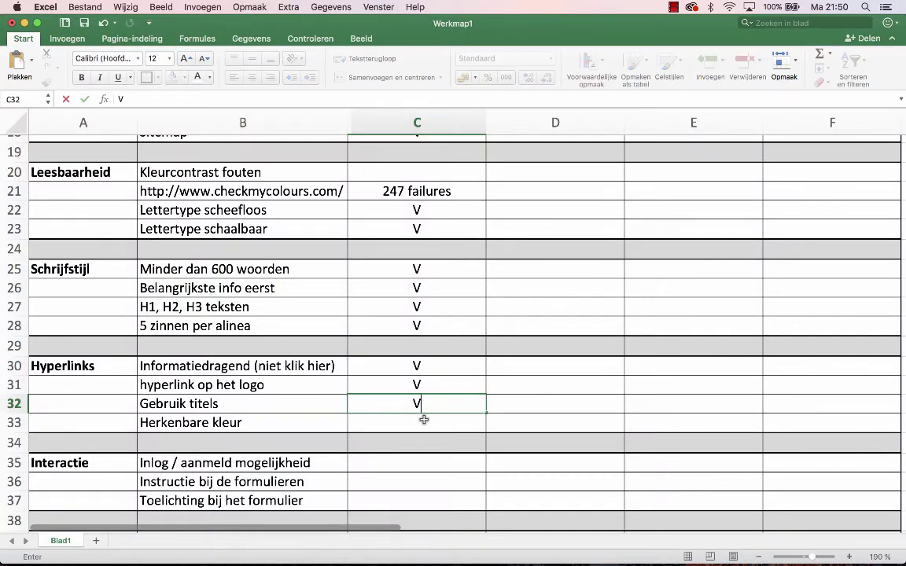
left_click(424, 419)
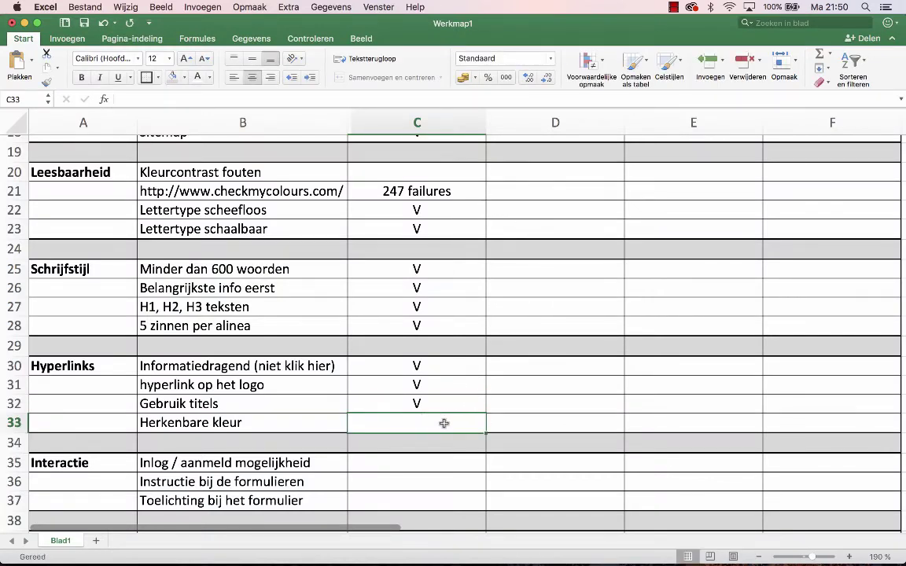
type("V")
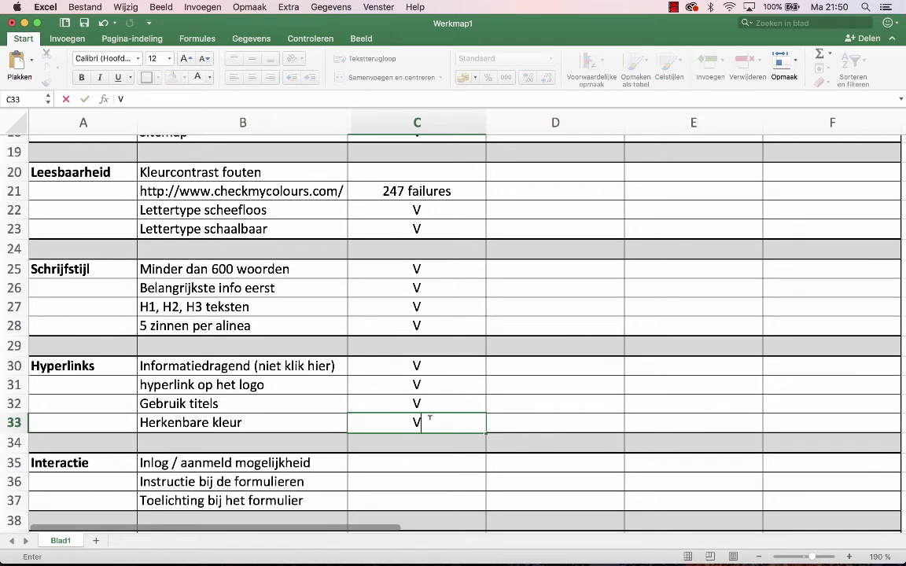
- Glance at the site's login option in Chrome, then return to Excel and mark Inlog / aanmeld mogelijkheid with X
key("super+Tab")
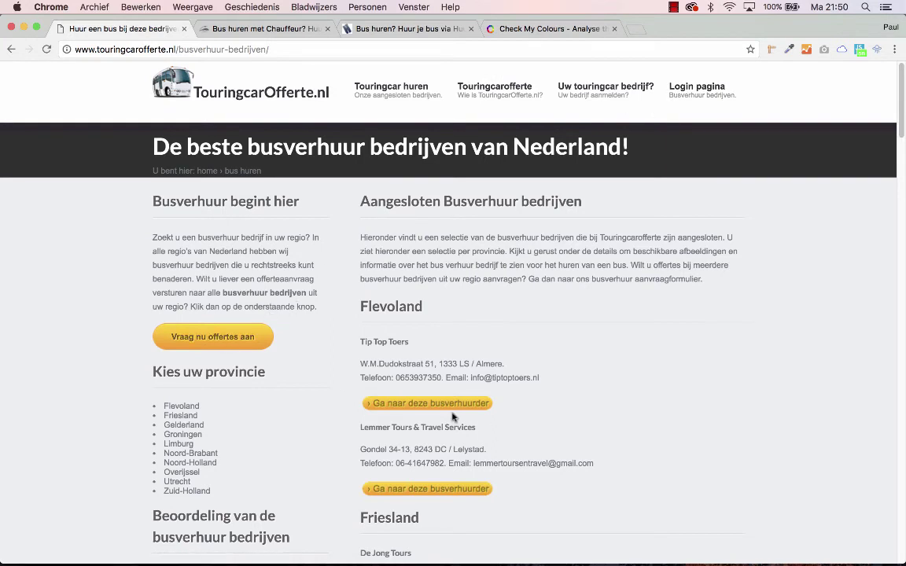
key("super+Tab")
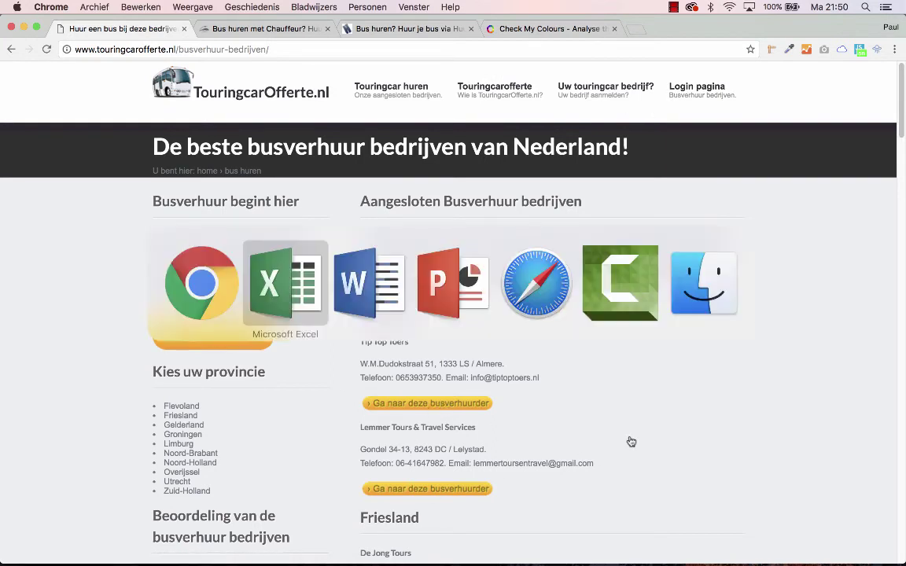
scroll(488, 419, "down", 5)
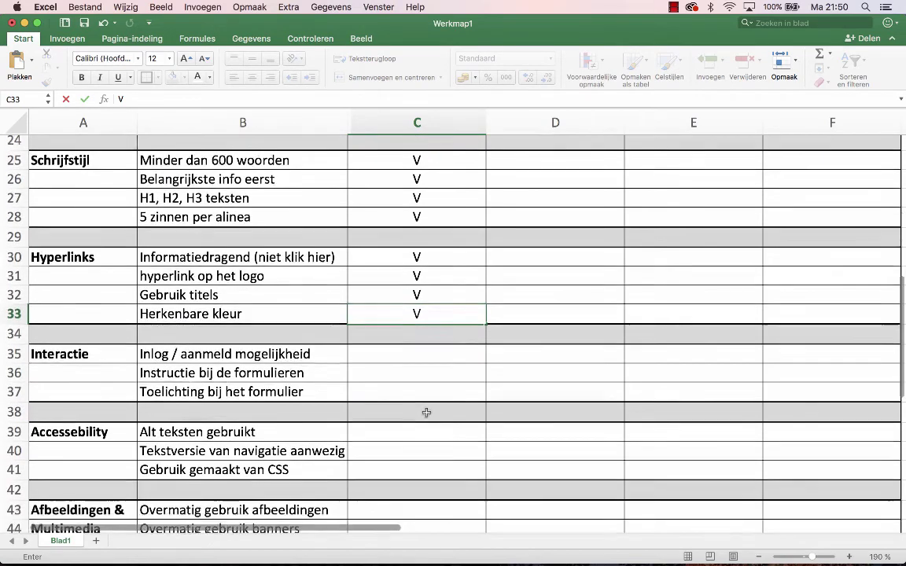
left_click(392, 358)
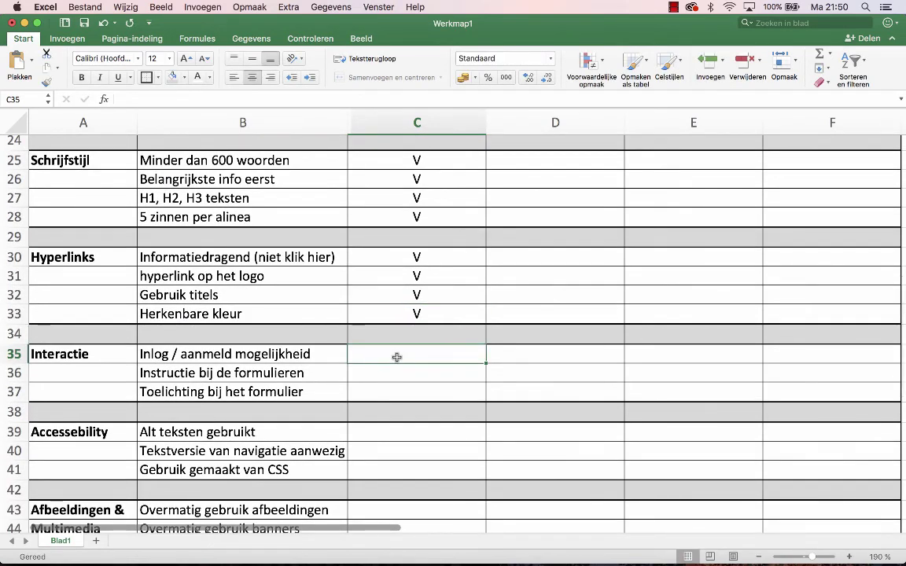
type("X")
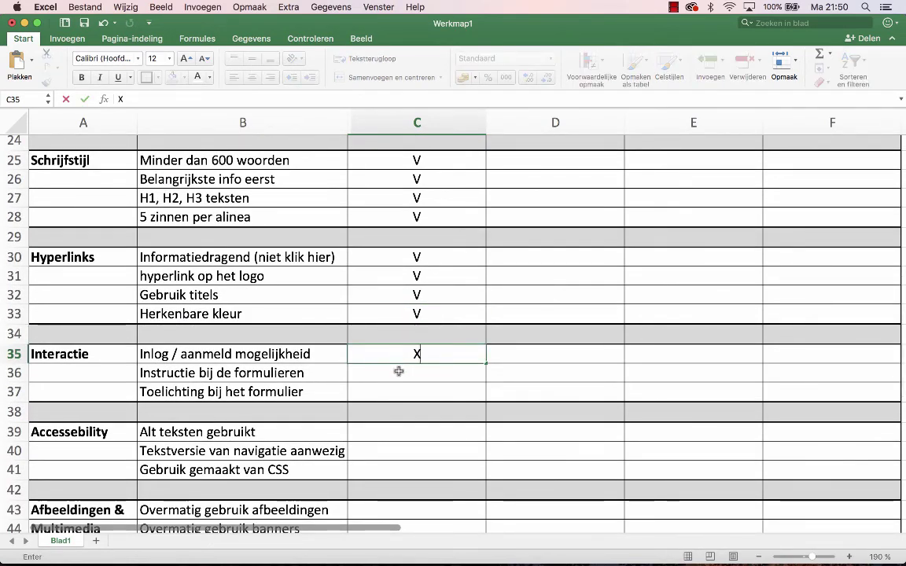
left_click(399, 371)
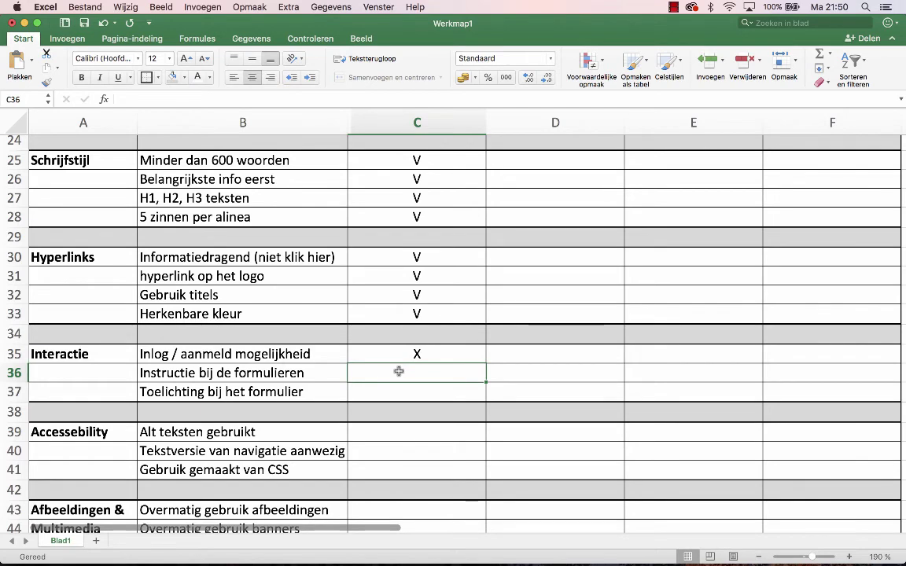
- Switch to Chrome, open the touringcarofferte.nl homepage and examine the quote request form for instructions and explanatory text
key("super+Tab")
scroll(393, 346, "down", 3)
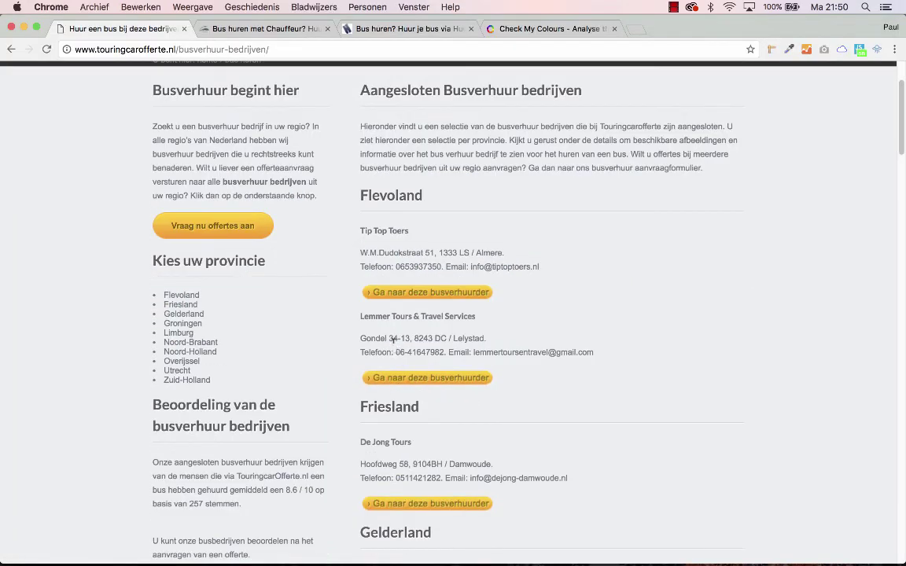
scroll(393, 339, "up", 3)
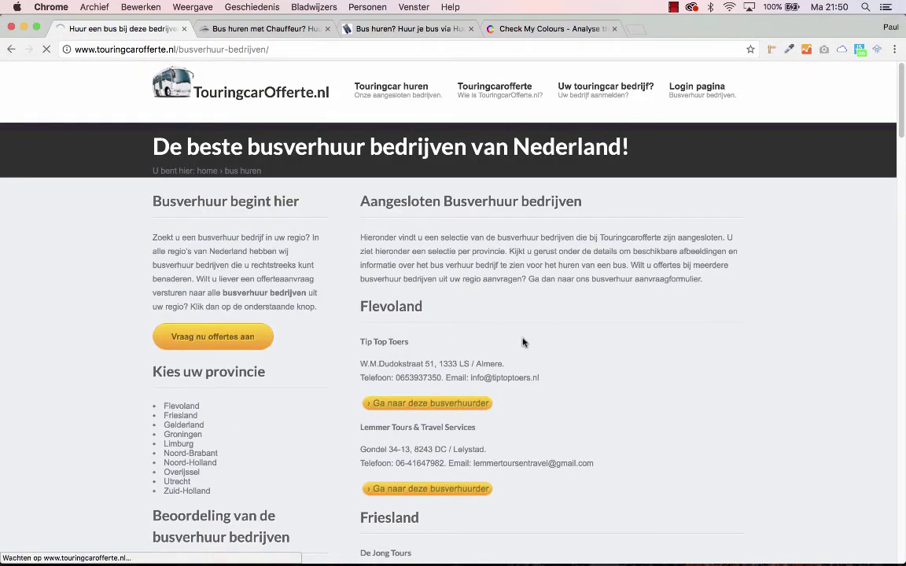
scroll(488, 362, "down", 3)
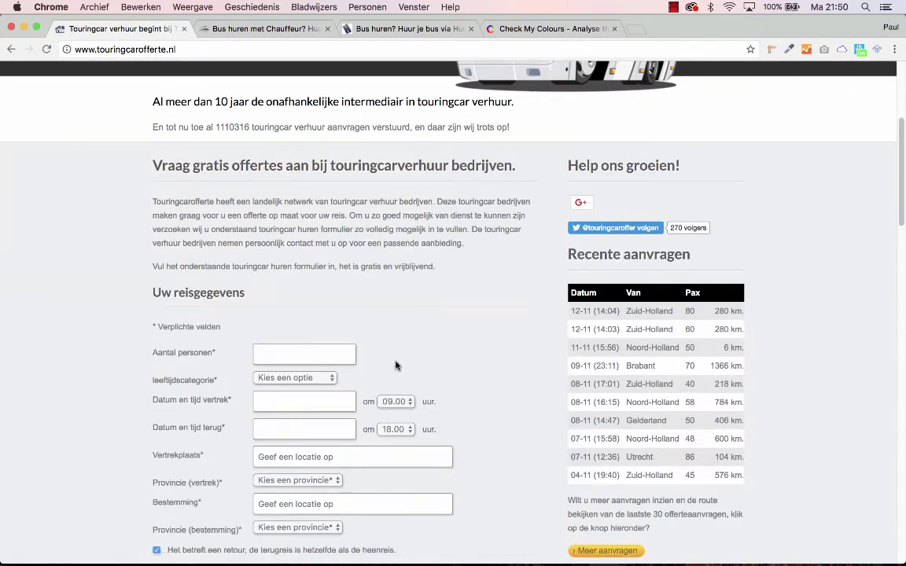
scroll(396, 365, "down", 5)
scroll(343, 297, "up", 3)
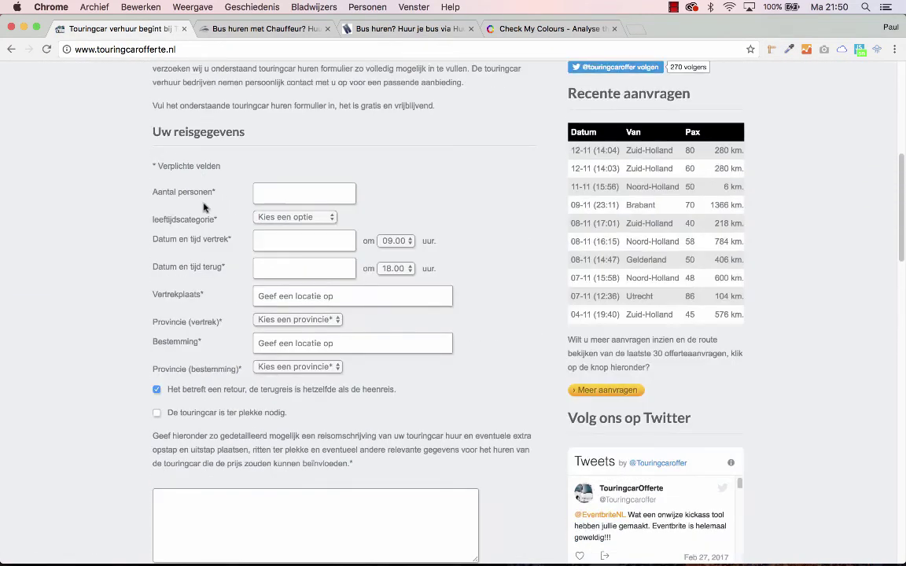
scroll(212, 244, "down", 3)
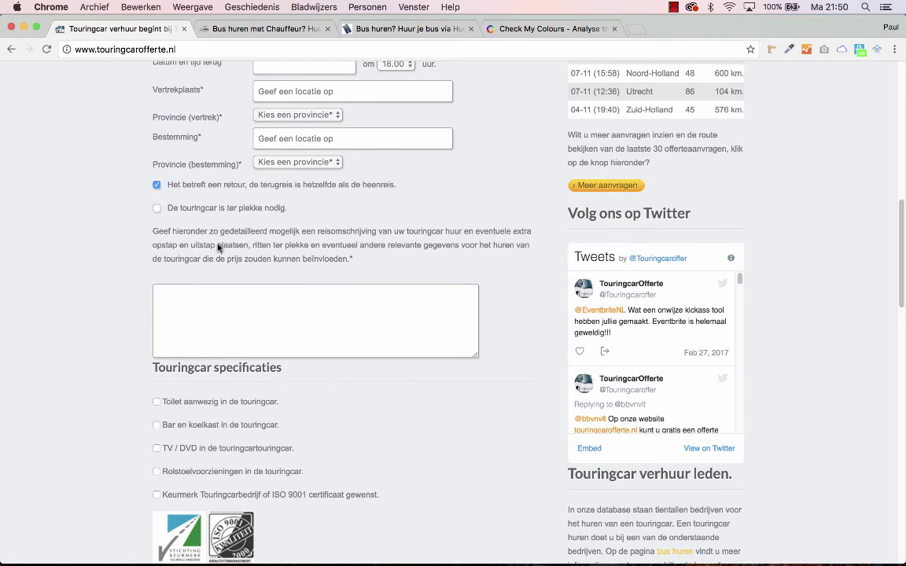
scroll(236, 259, "down", 10)
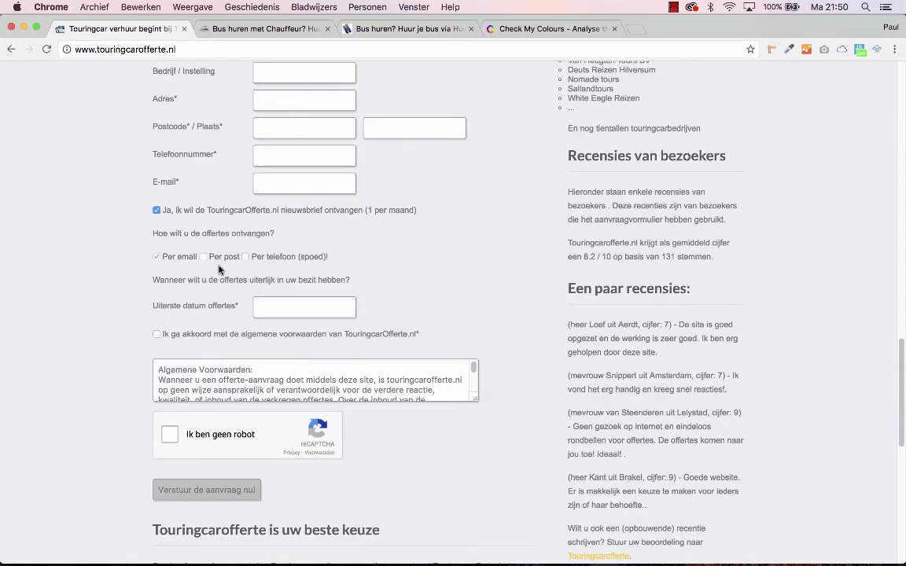
scroll(224, 291, "down", 2)
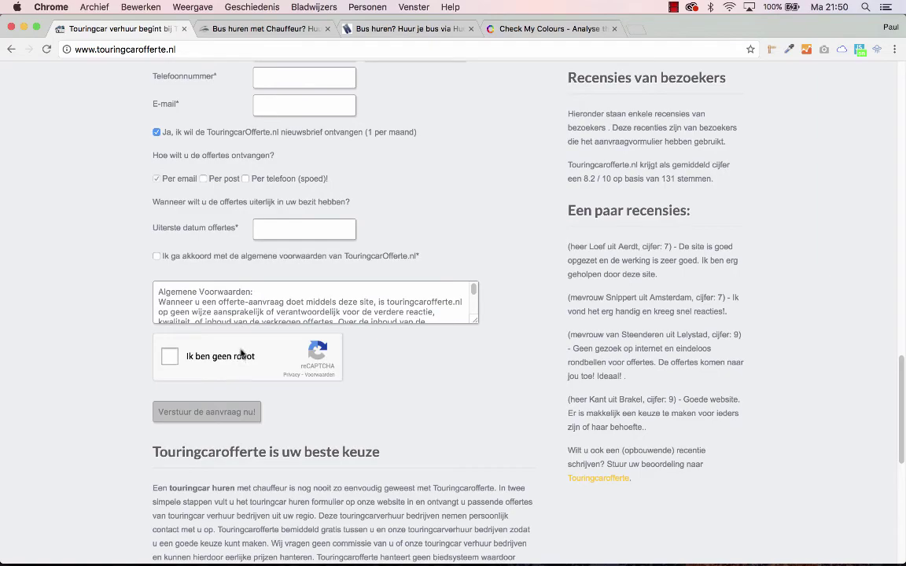
- Switch to Excel and mark the Interactie items Instructie bij de formulieren and Toelichting bij het formulier with V
key("super+Tab")
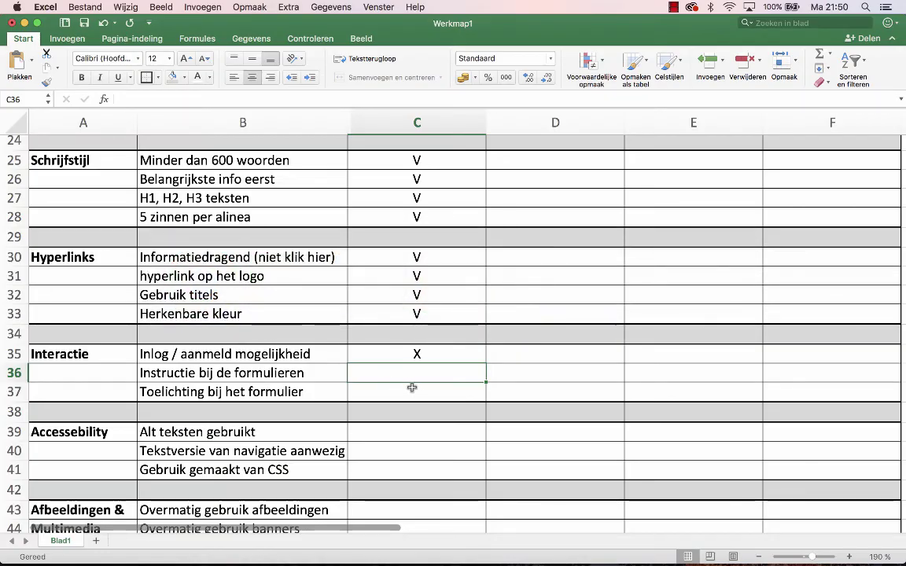
type("V")
key("Return")
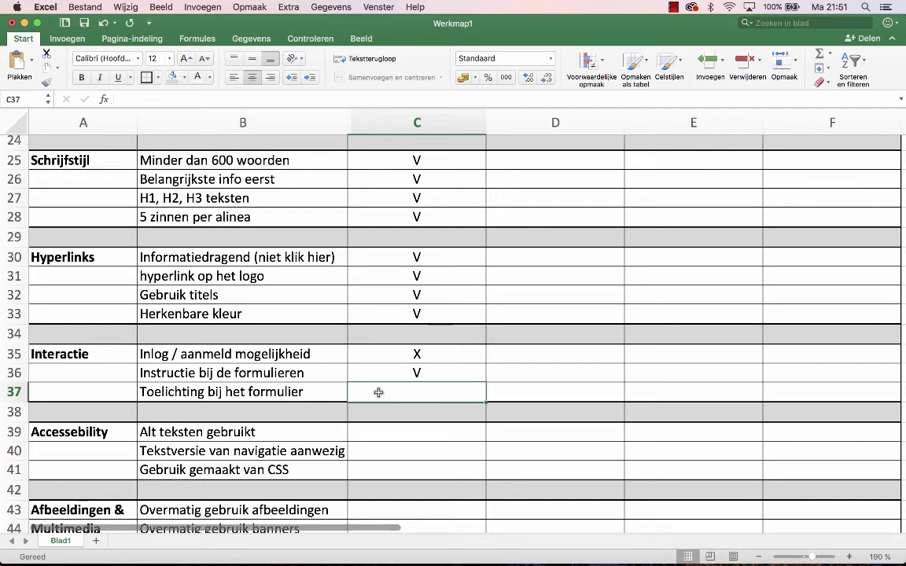
type("V")
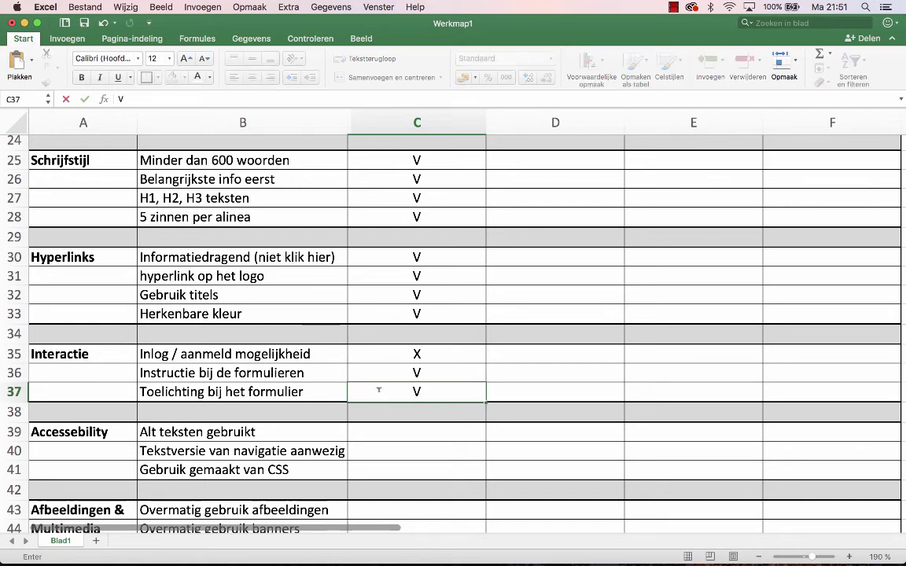
- Mark the Accessebility item Alt teksten gebruikt with V
left_click(402, 432)
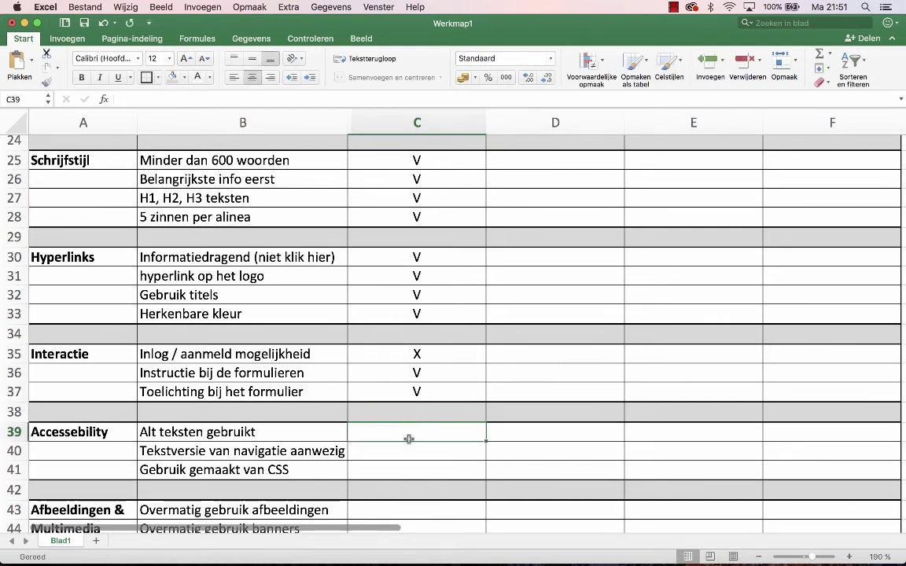
type("V")
left_click(410, 452)
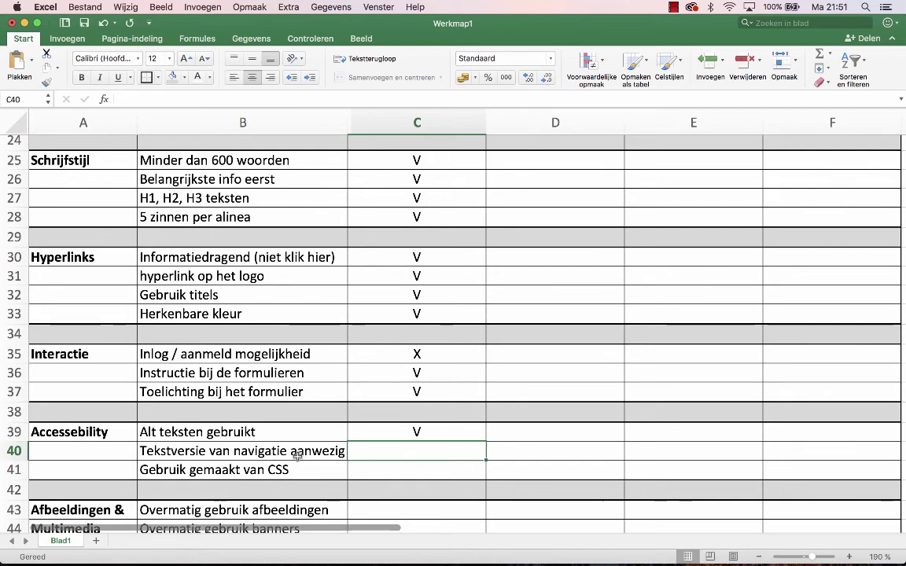
- Switch to Chrome and check whether the main navigation items on the touringcarofferte.nl homepage are selectable text
key("super+Tab")
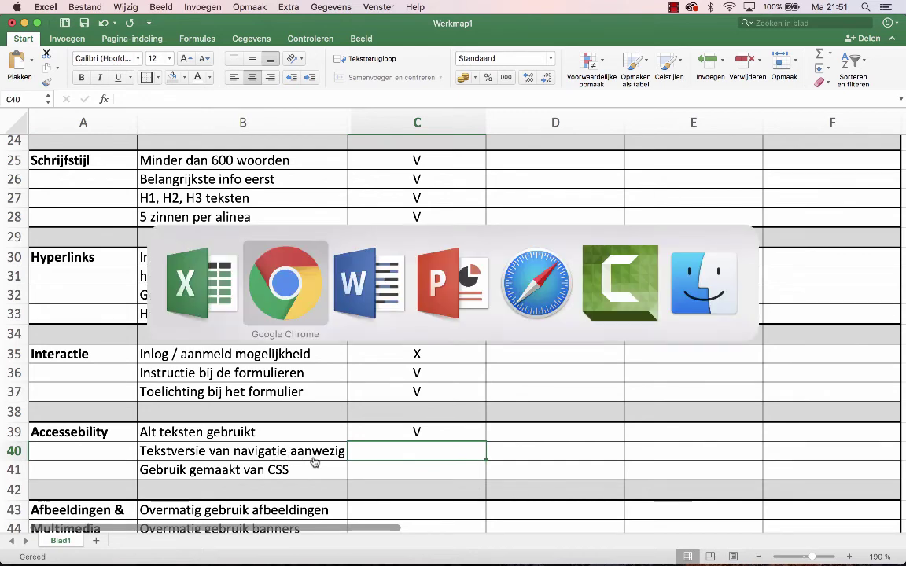
scroll(357, 426, "up", 10)
scroll(356, 426, "up", 10)
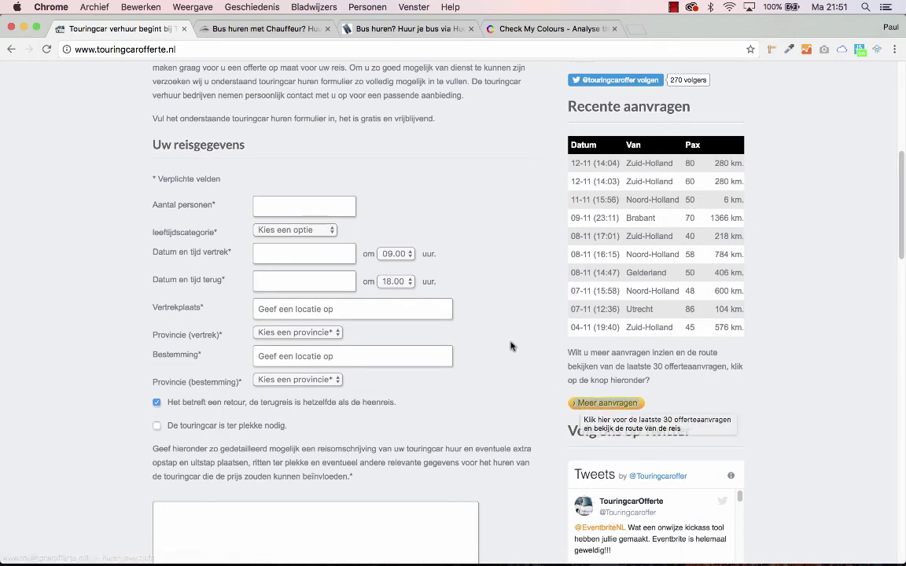
scroll(586, 405, "up", 8)
left_click_drag(756, 94, 618, 73)
left_click_drag(566, 87, 482, 105)
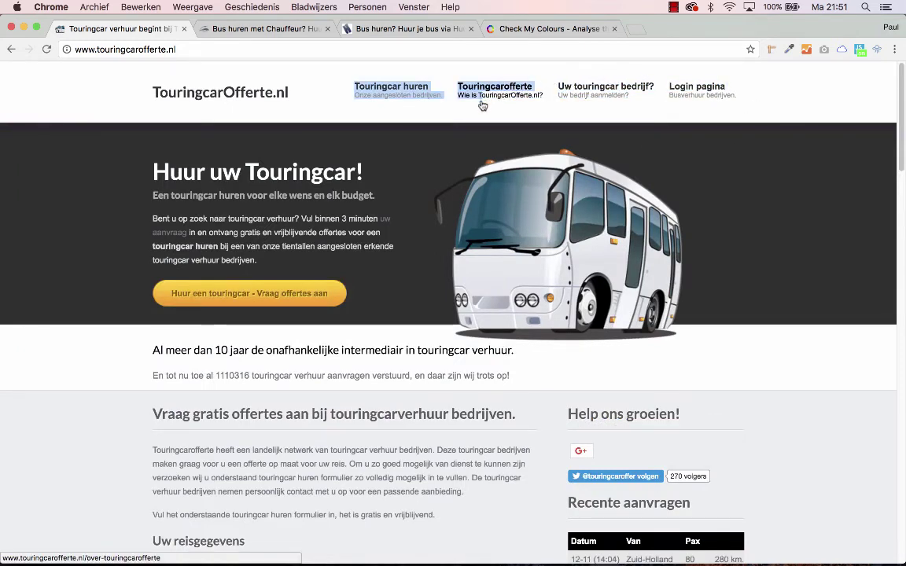
left_click(724, 103)
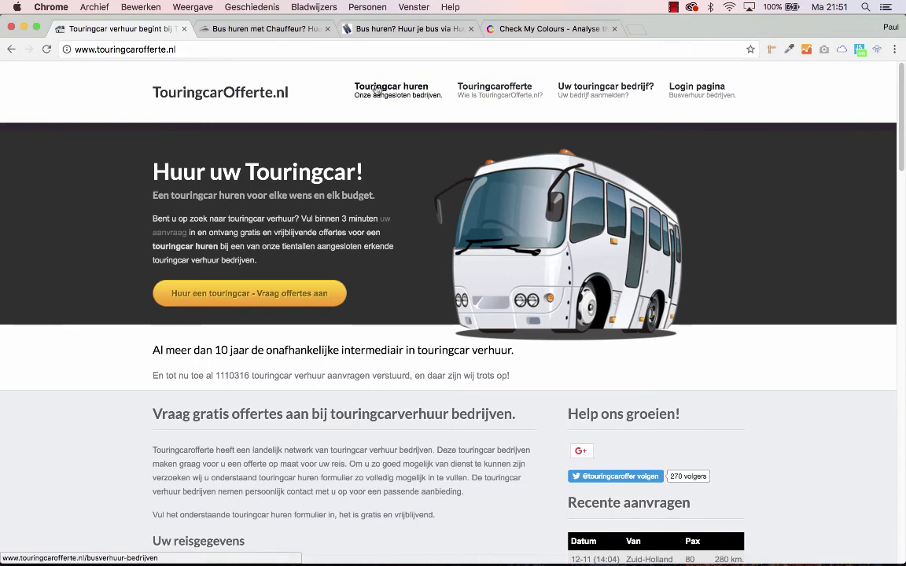
- Switch to Excel and mark the Accessebility items Tekstversie van navigatie aanwezig and Gebruik gemaakt van CSS with V
key("super+Tab")
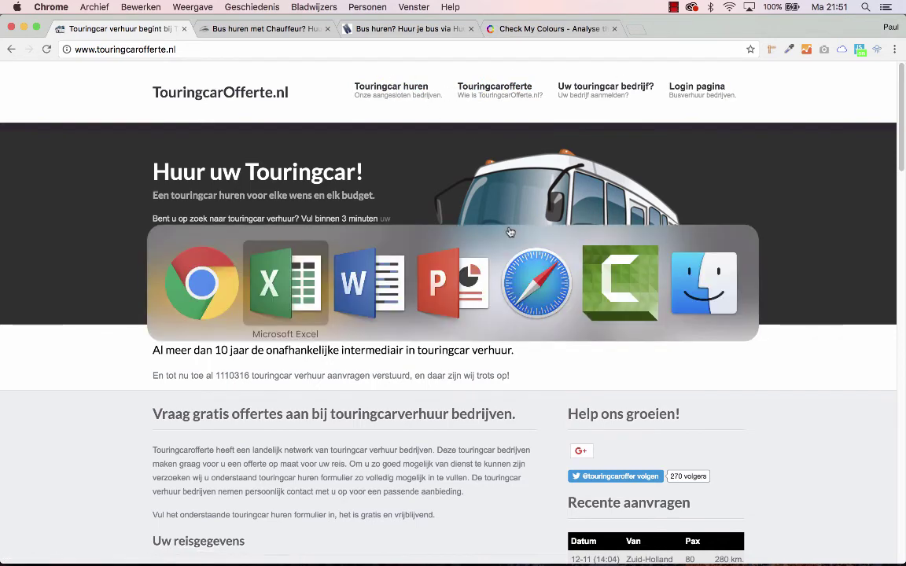
scroll(601, 348, "down", 3)
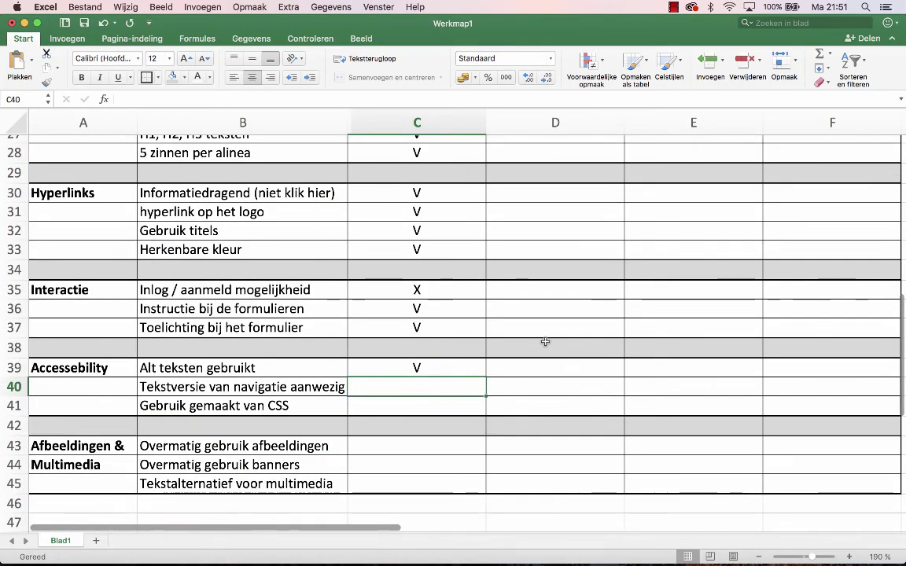
type("C")
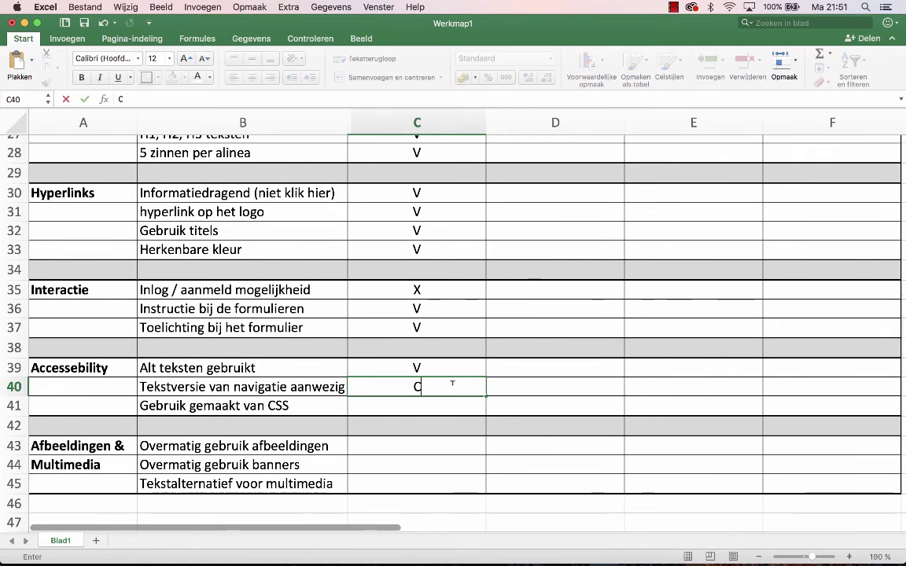
key("BackSpace")
key("Return")
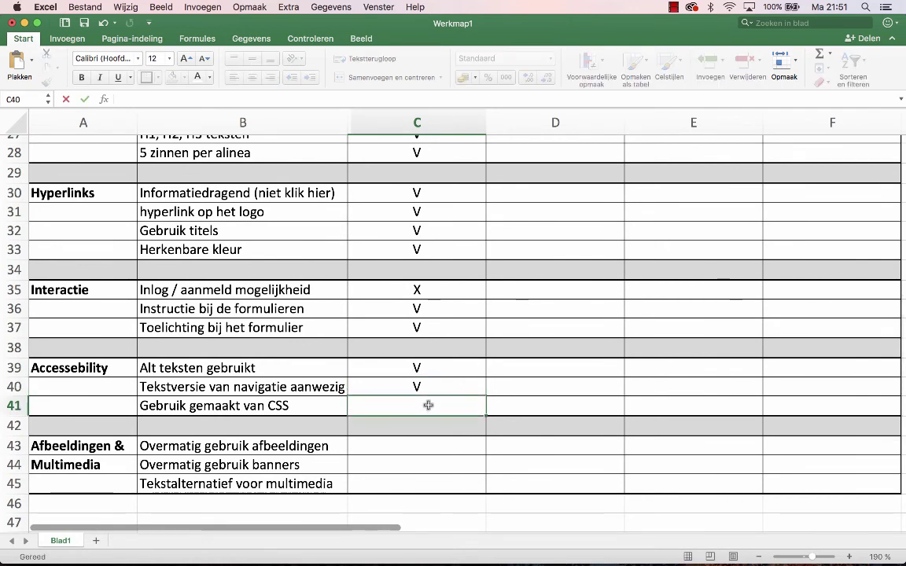
type("V")
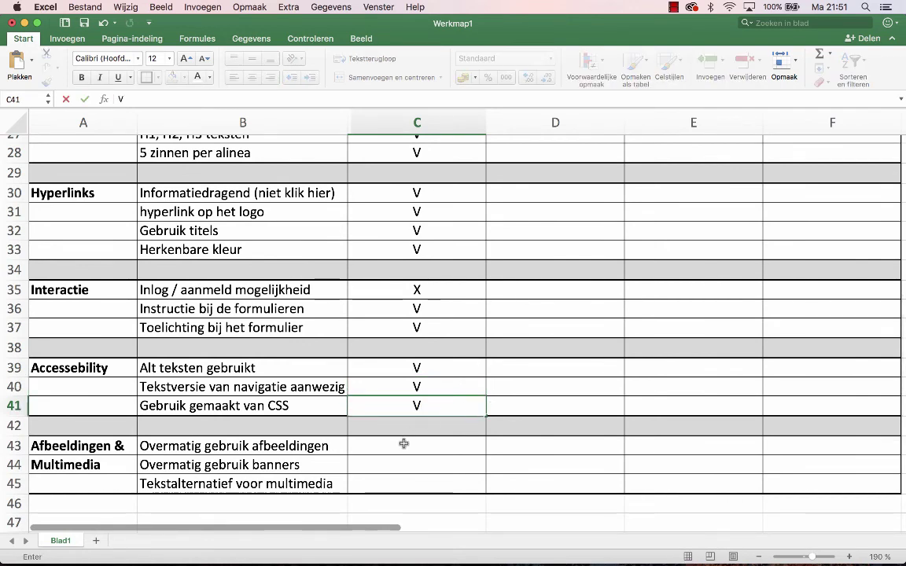
left_click(414, 445)
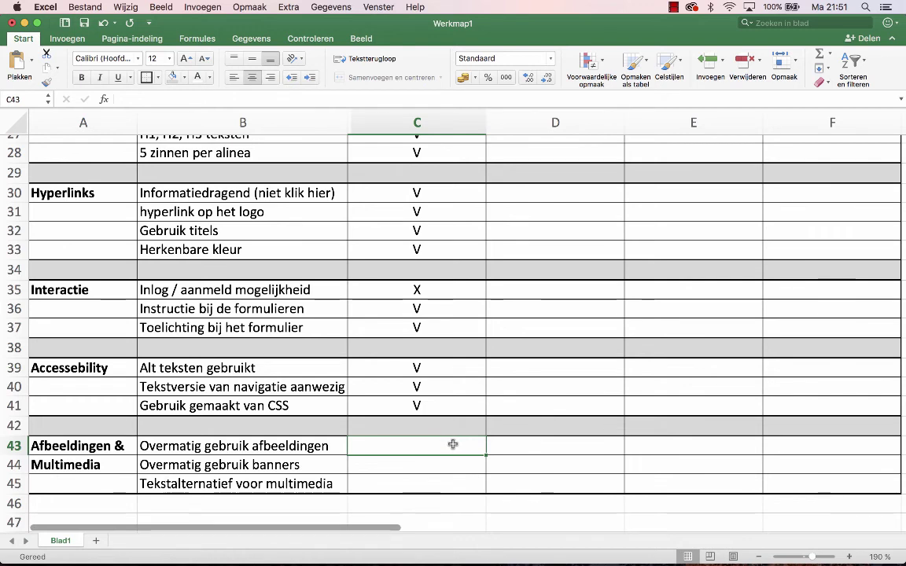
- Reword the item in B43 to "Geen overmatig gebruik afbeeldingen" and fit column B's width to its contents
double_click(146, 449)
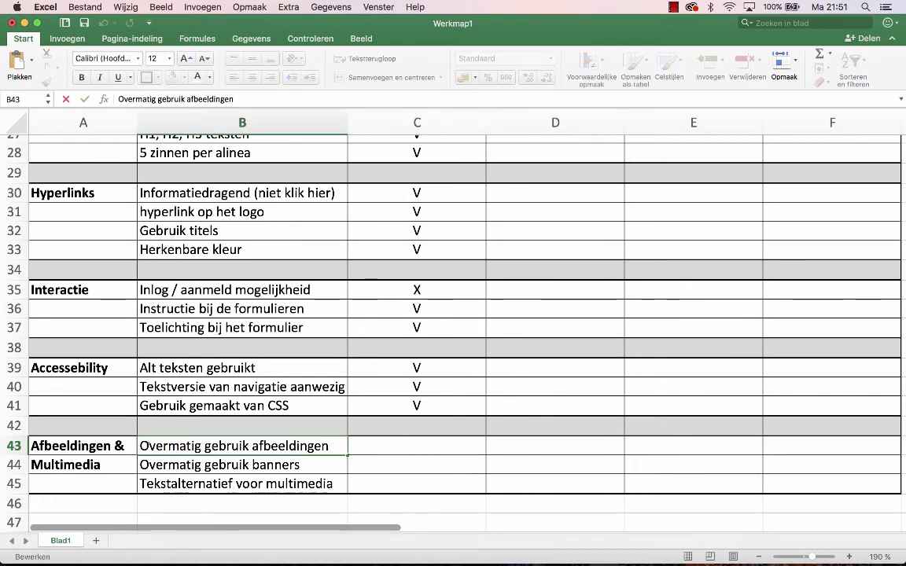
type("GEEN")
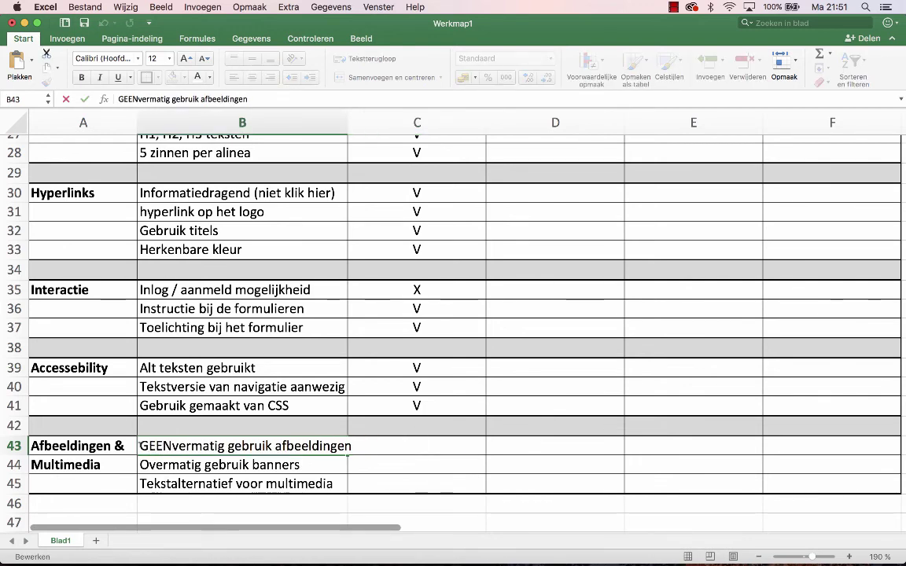
key("BackSpace")
key("BackSpace")
key("BackSpace")
type("een o")
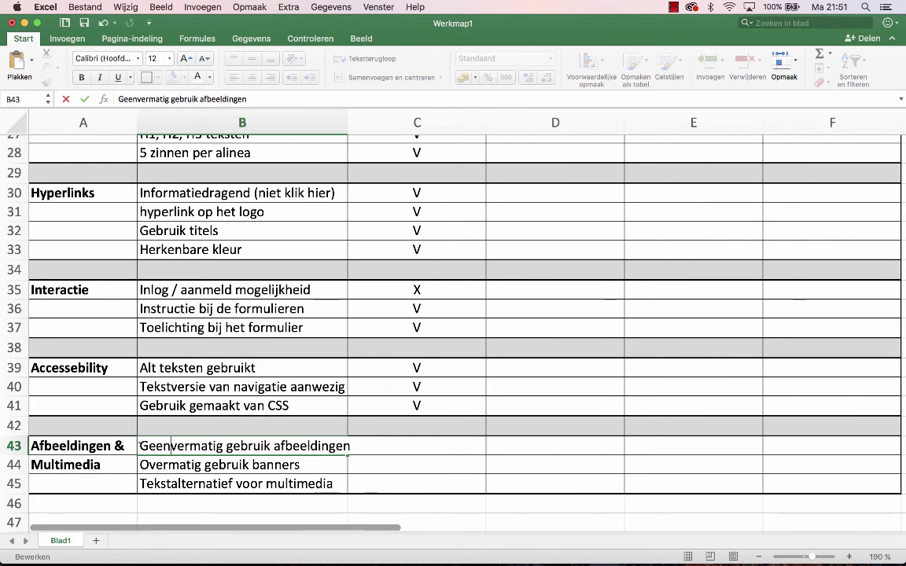
left_click(364, 458)
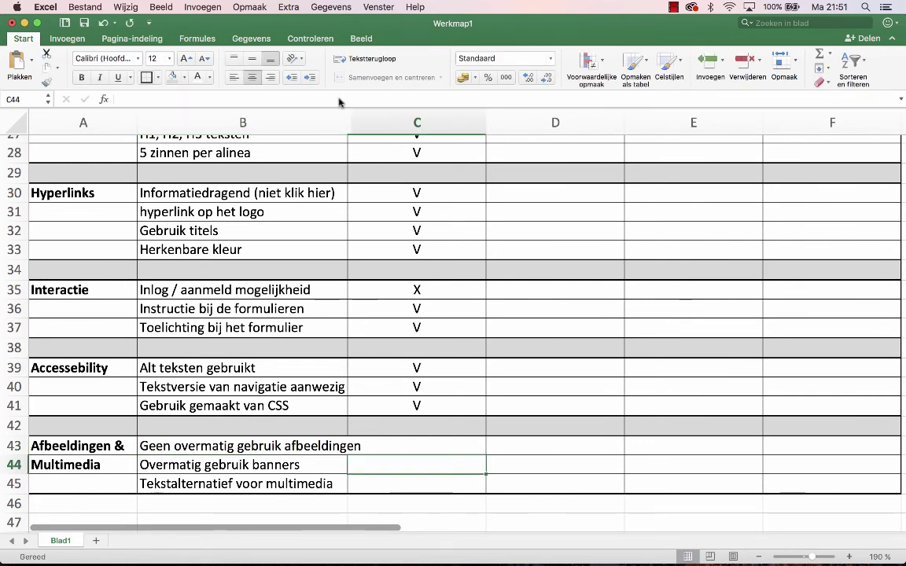
double_click(347, 118)
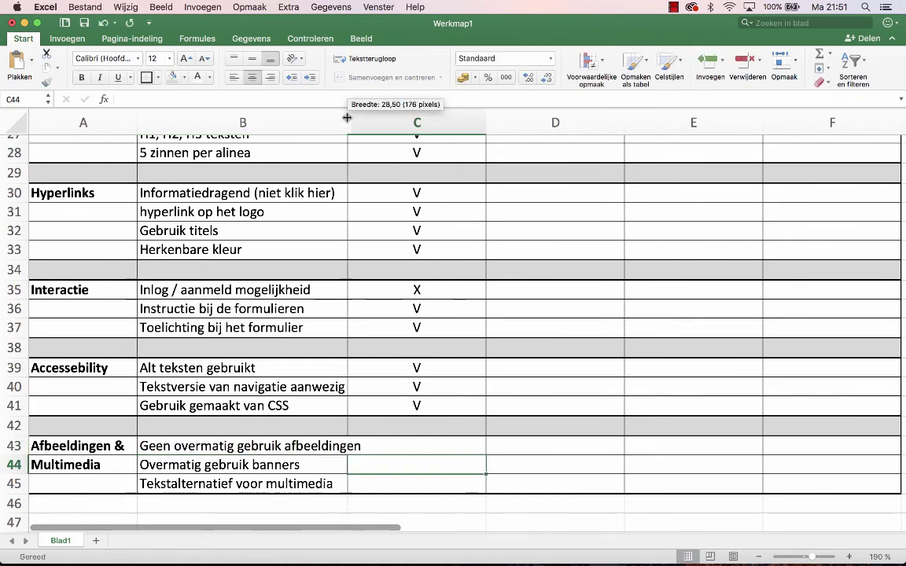
- Enter a lowercase v for the excessive images and excessive banners items in the touringcarofferte.nl column
left_click(446, 446)
type("v")
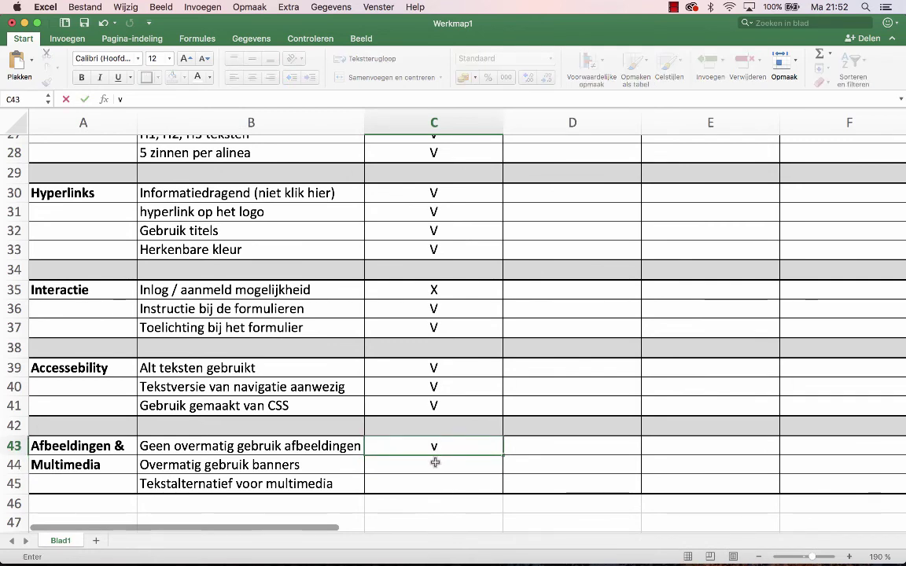
left_click(436, 464)
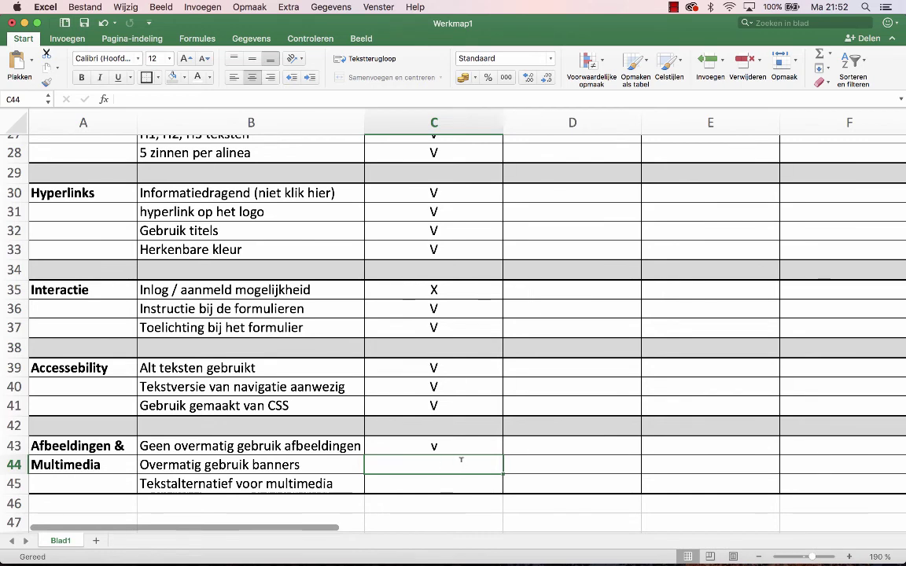
type("v")
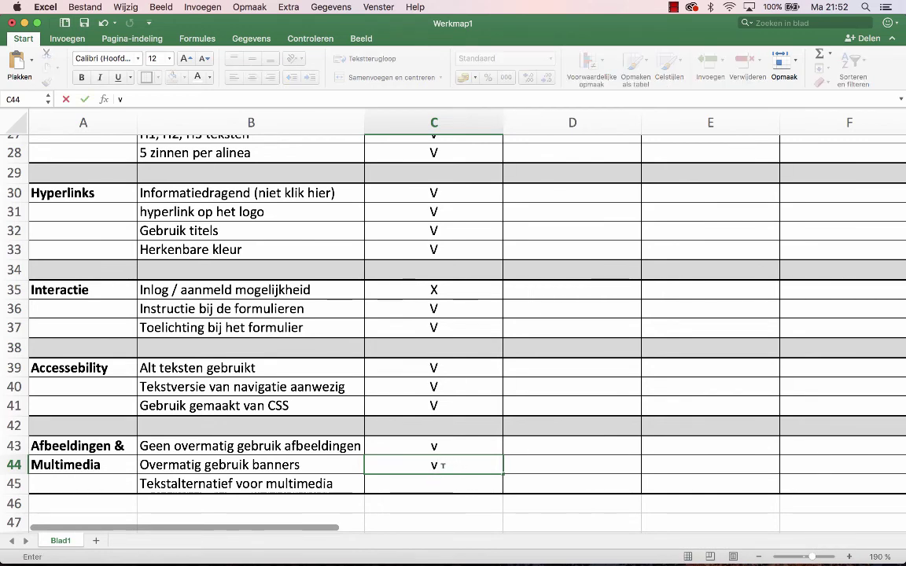
- Reword the item in B44 to "Geen overmatig gebruik banners"
left_click(147, 465)
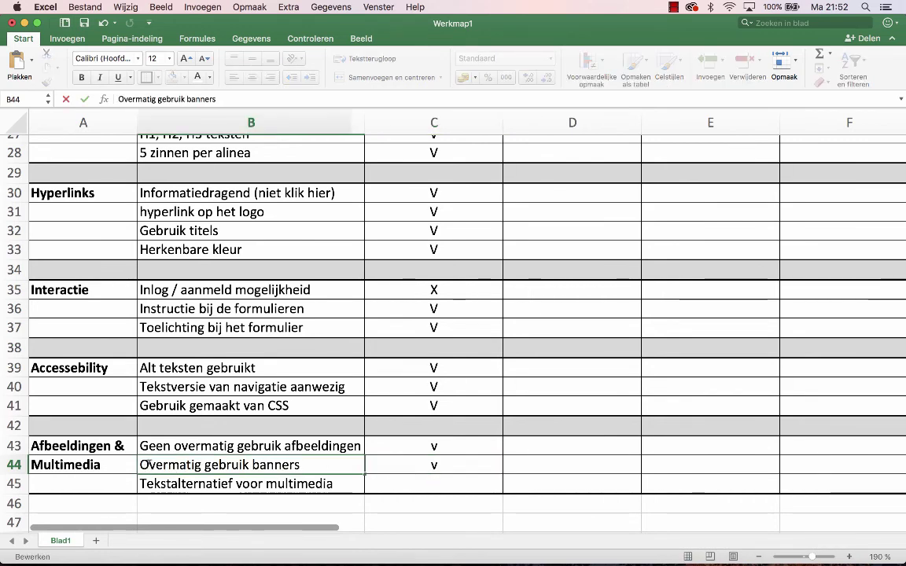
double_click(145, 465)
key("BackSpace")
type("Geen ")
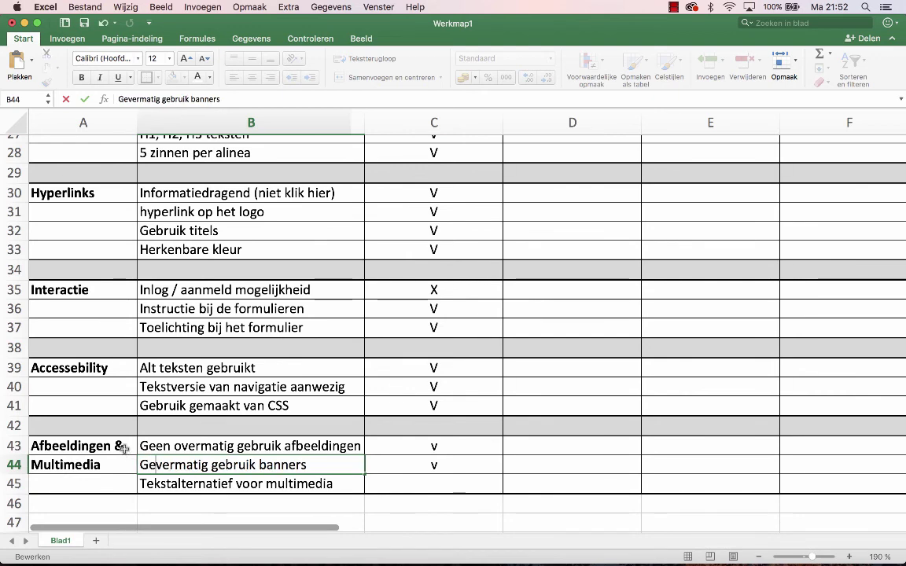
type("o")
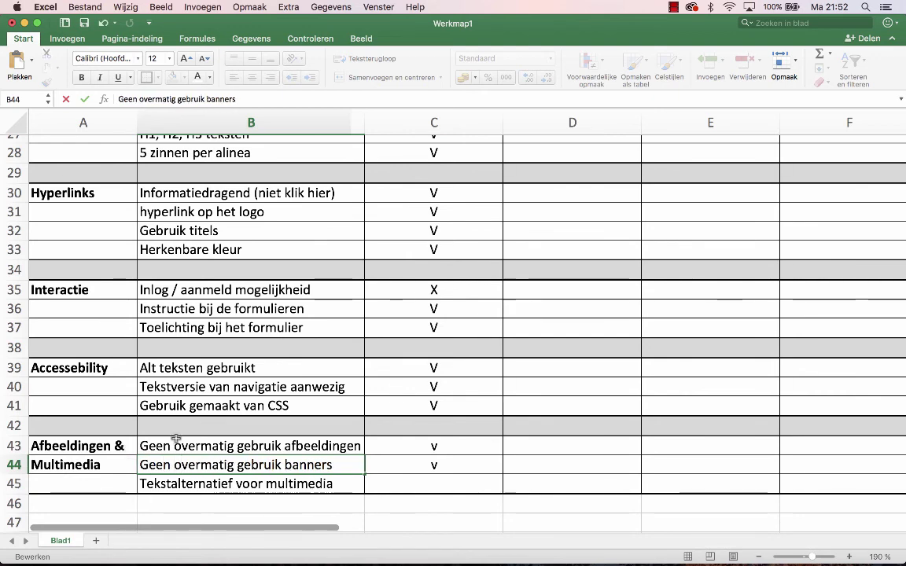
left_click(443, 476)
- Replace the marks for Geen overmatig gebruik afbeeldingen and Geen overmatig gebruik banners with a capital V
left_click(448, 446)
type("V")
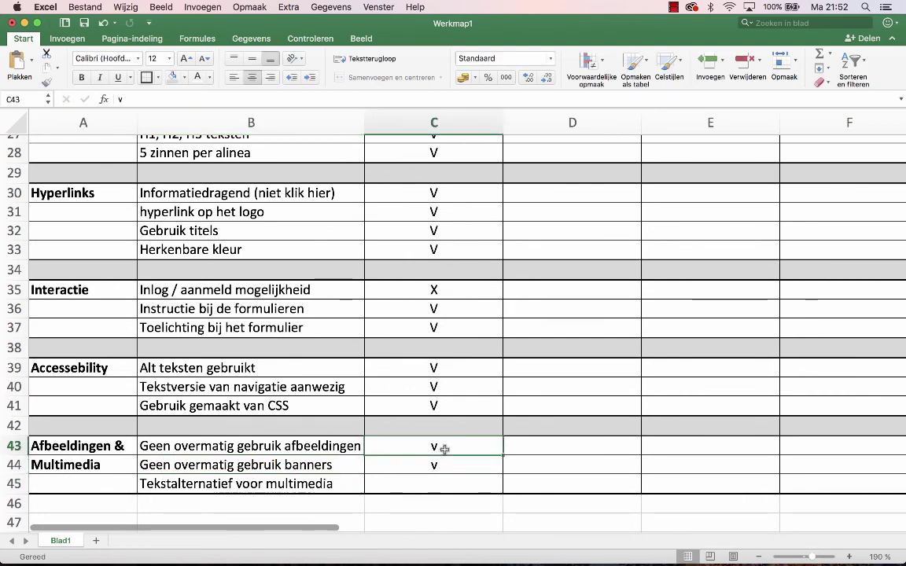
key("Return")
type("V")
key("Return")
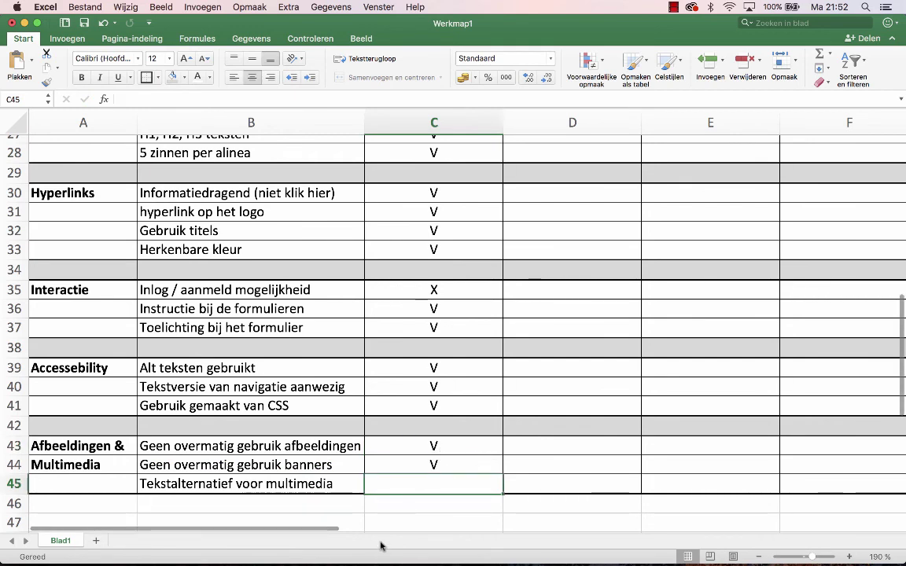
- Switch to Chrome and look through the touringcarofferte.nl homepage for multimedia content and text alternatives
key("super+Tab")
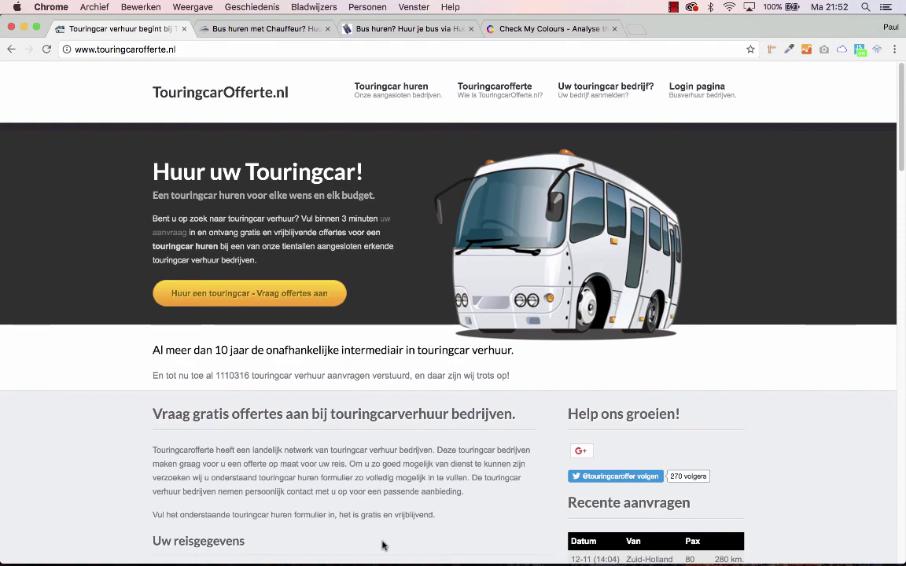
scroll(460, 465, "down", 15)
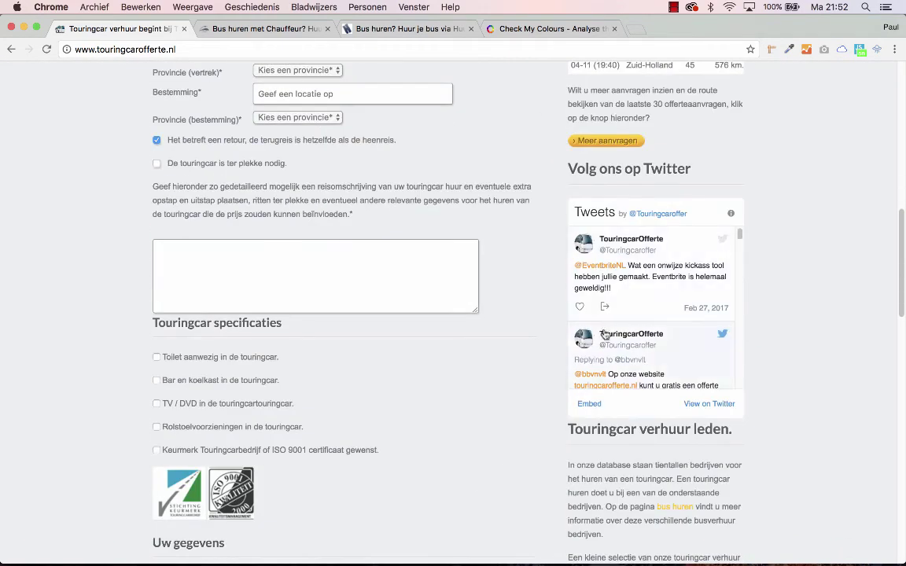
scroll(496, 442, "down", 3)
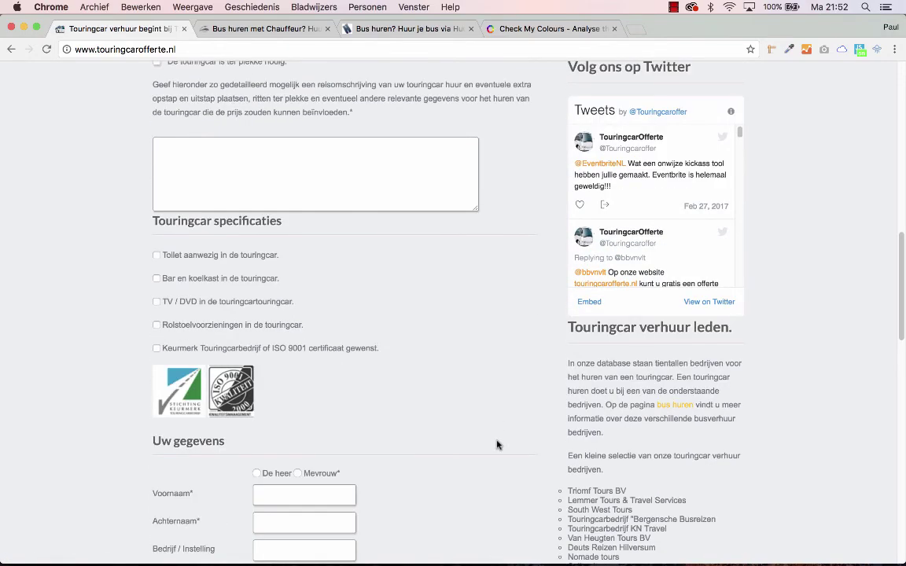
scroll(496, 446, "down", 10)
scroll(496, 446, "up", 4)
scroll(496, 447, "down", 20)
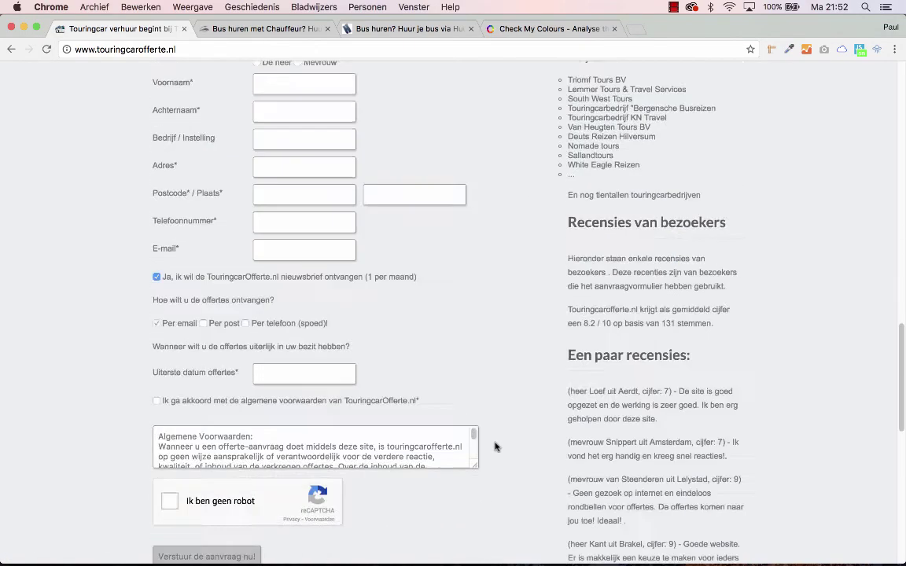
scroll(496, 447, "up", 20)
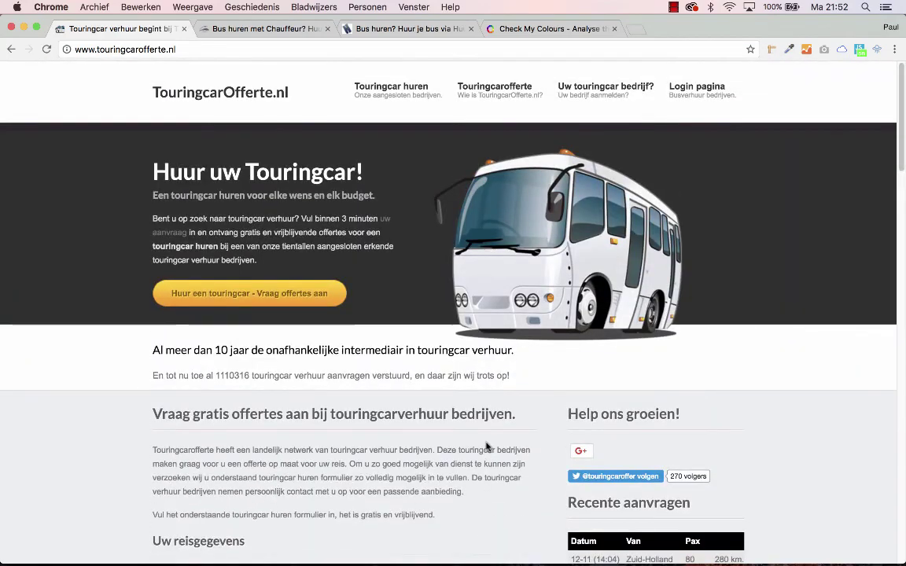
- Switch to Excel and enter "-" for the item Tekstalternatief voor multimedia
key("super+Tab")
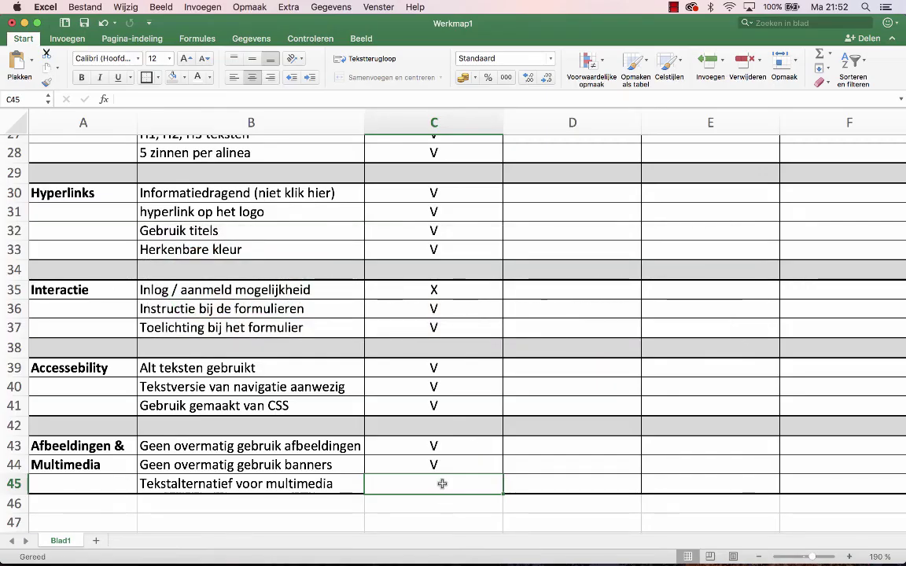
left_click(440, 482)
type("-")
key("Return")
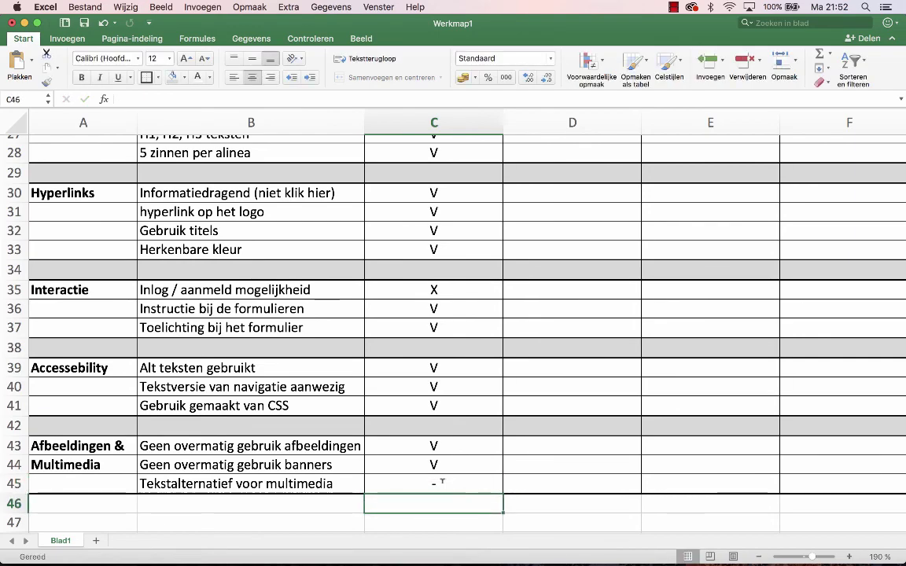
- Color the results in the touringcarofferte.nl column green, starting from the Logo links boven item
scroll(517, 476, "up", 10)
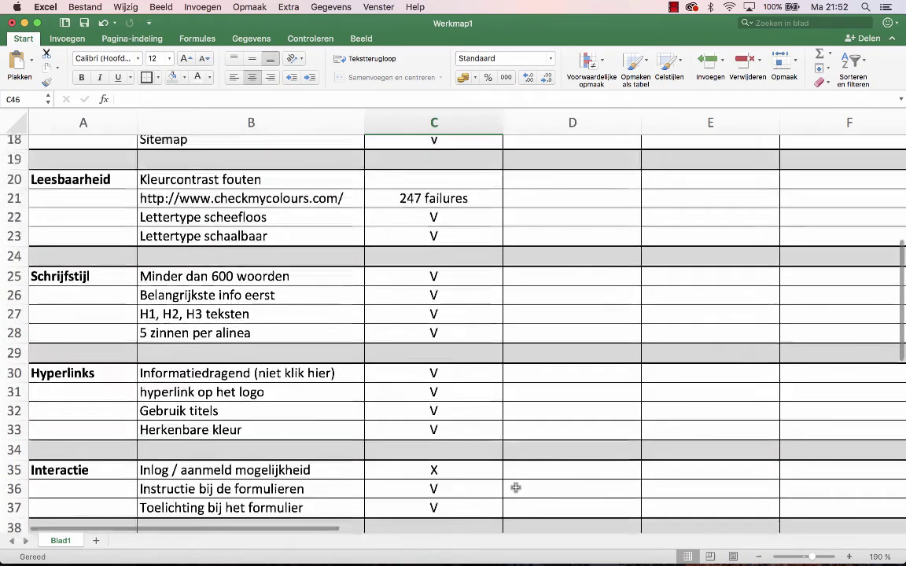
scroll(515, 489, "up", 2)
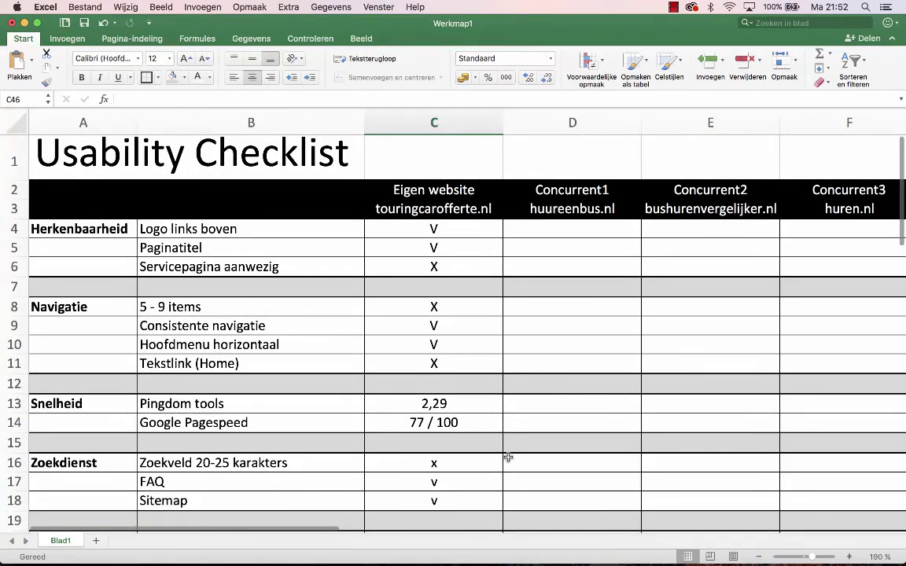
left_click_drag(445, 231, 465, 376)
key("super+z")
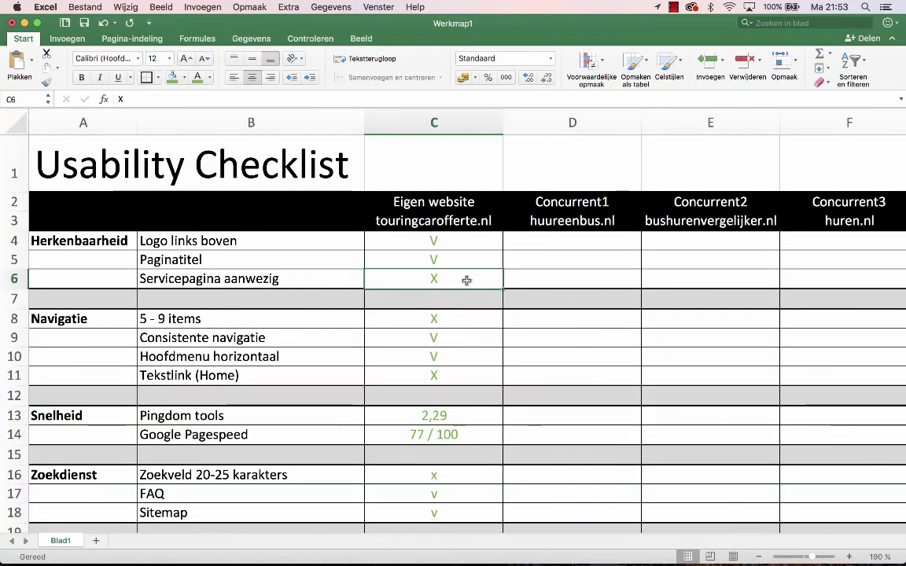
- Color the negative touringcarofferte.nl results in C6, C8, C11, C16, C21 and C35 and the dash in C45 red
left_click(454, 318, "super")
left_click(447, 373, "super")
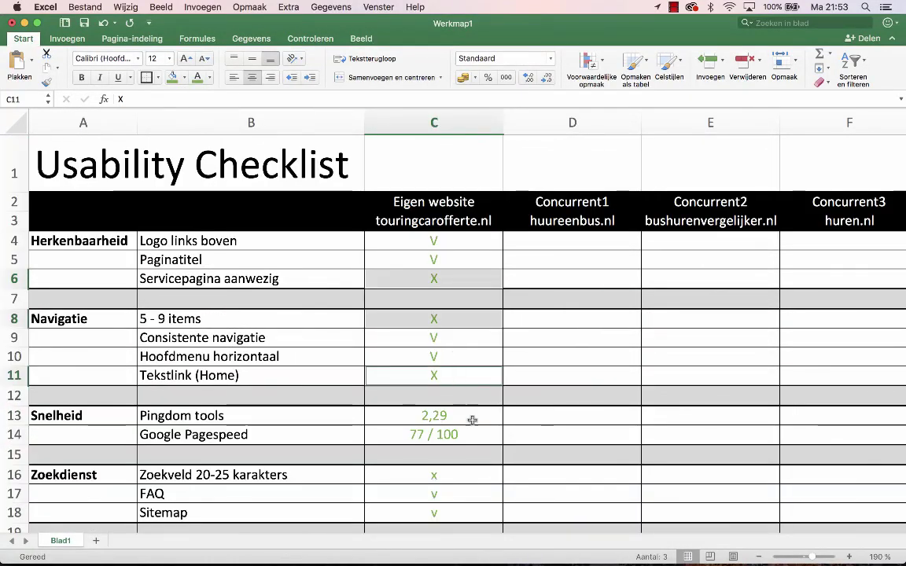
left_click(463, 474, "super")
scroll(465, 475, "down", 5)
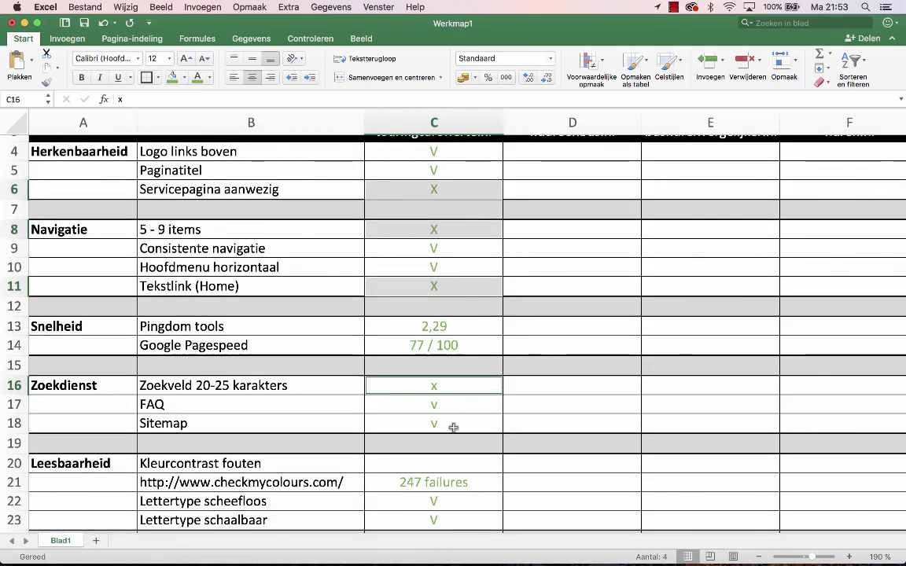
left_click(461, 483, "super")
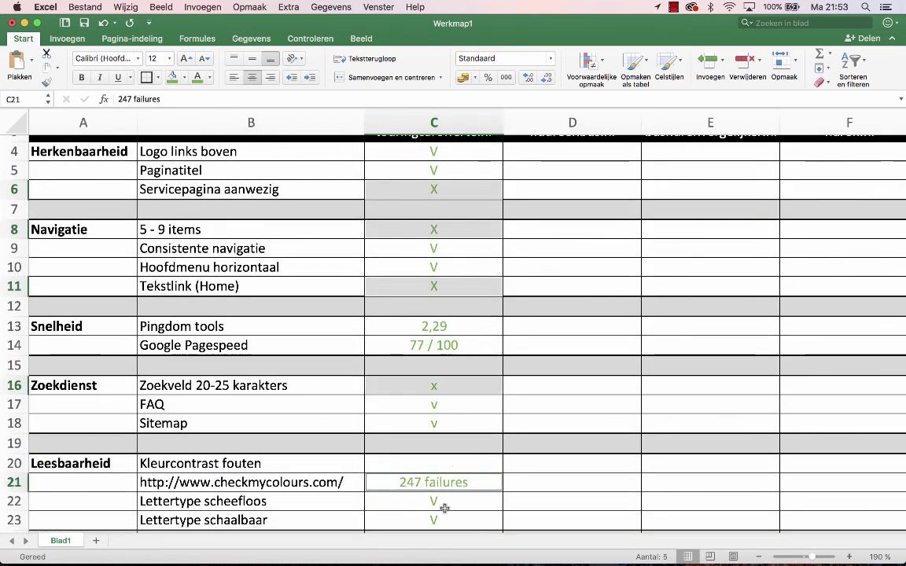
scroll(456, 501, "down", 6)
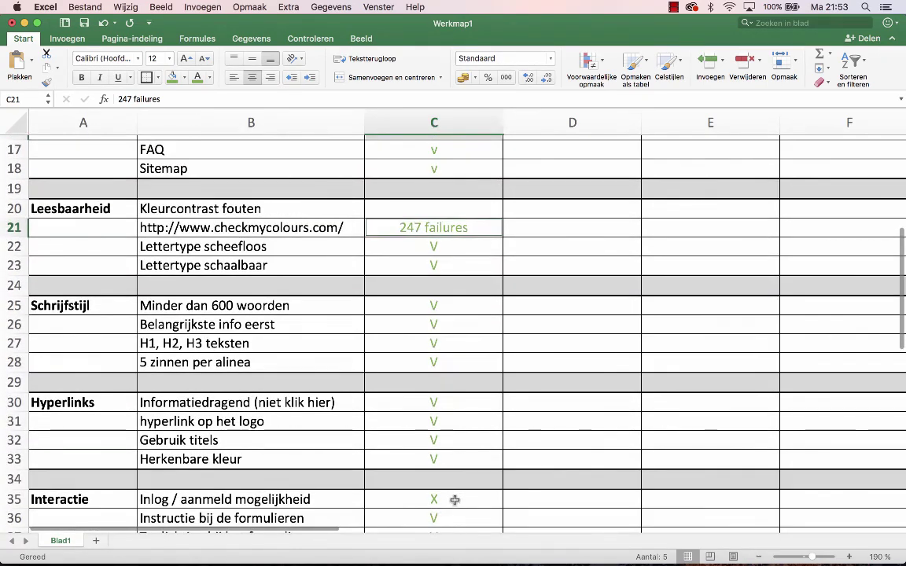
left_click(457, 503, "super")
scroll(456, 501, "down", 3)
scroll(456, 501, "down", 4)
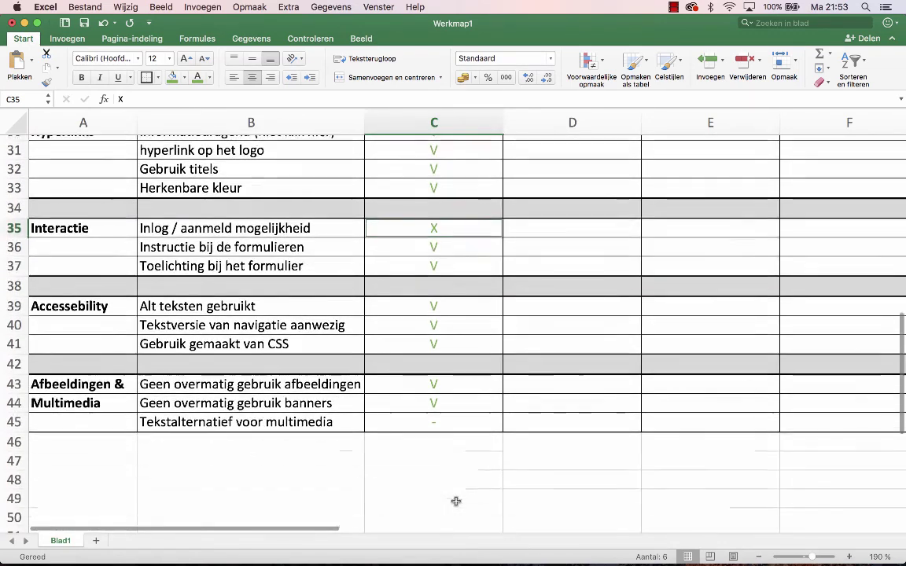
left_click(441, 425, "super")
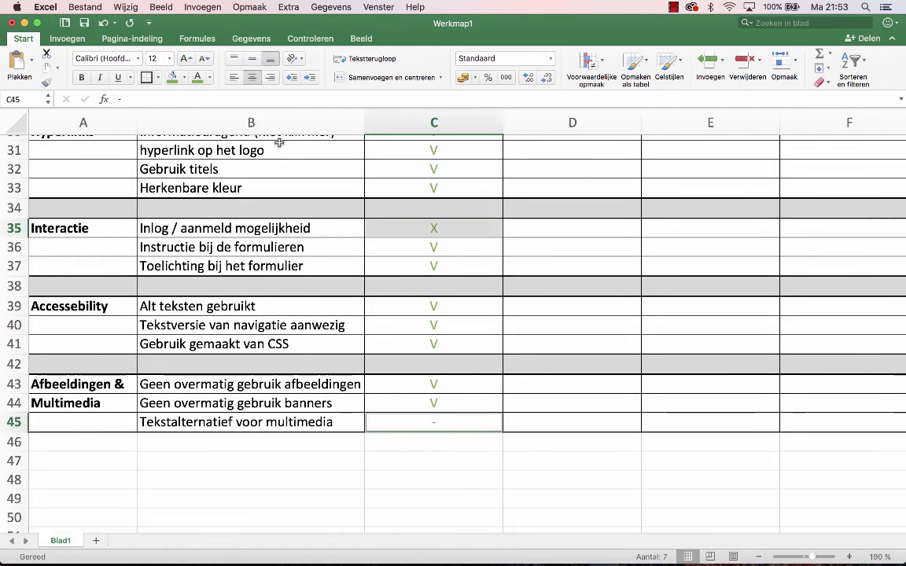
left_click(211, 78)
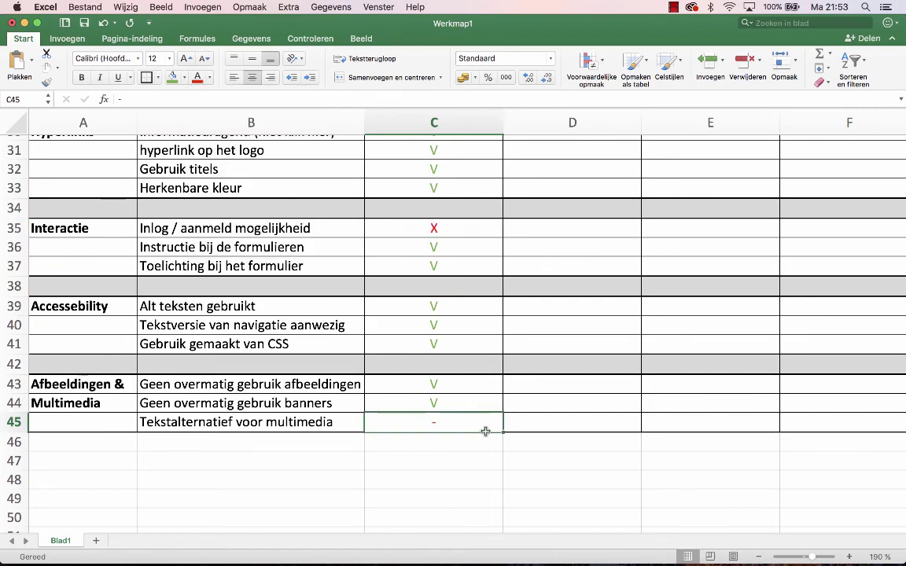
- Color the V for Inlog / aanmeld mogelijkheid in the touringcarofferte.nl column green
scroll(475, 415, "up", 8)
scroll(467, 430, "up", 6)
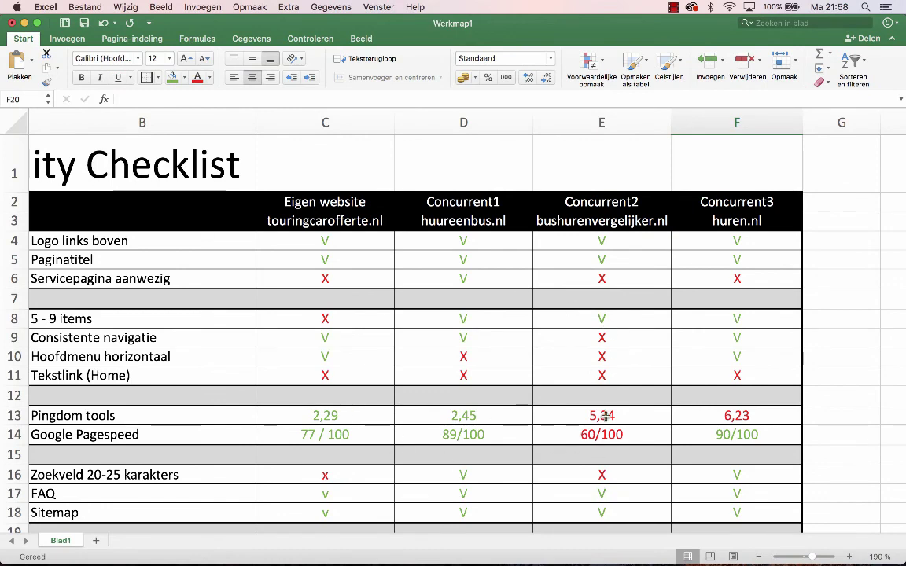
scroll(613, 427, "down", 6)
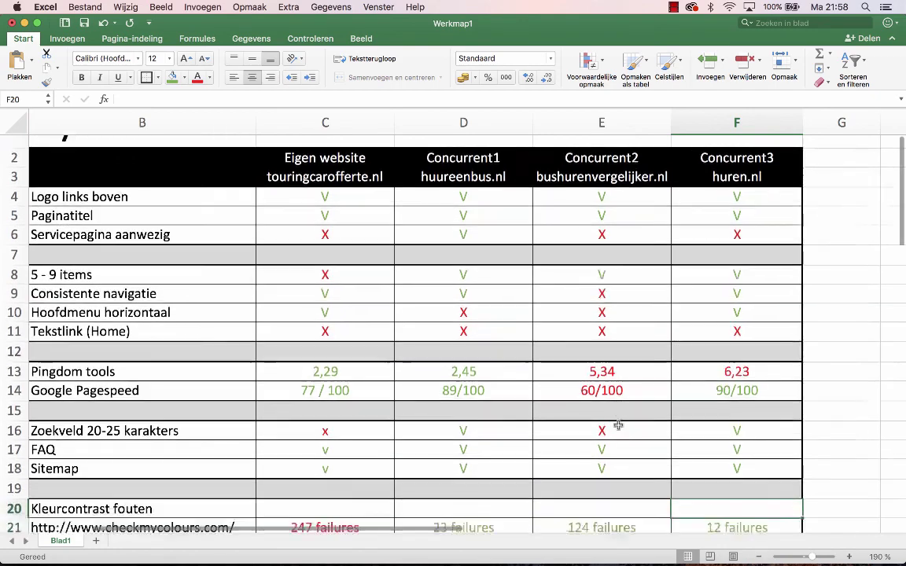
scroll(617, 426, "down", 5)
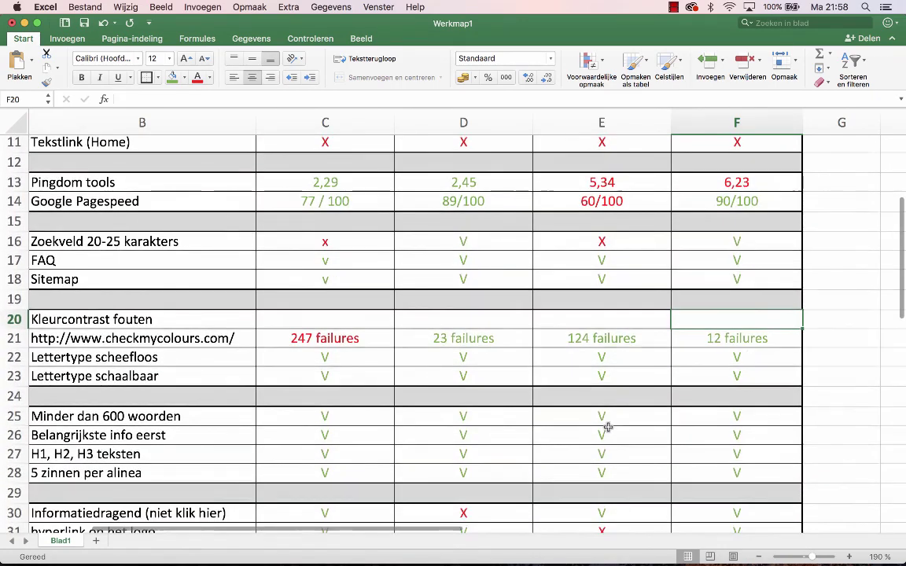
scroll(486, 425, "down", 7)
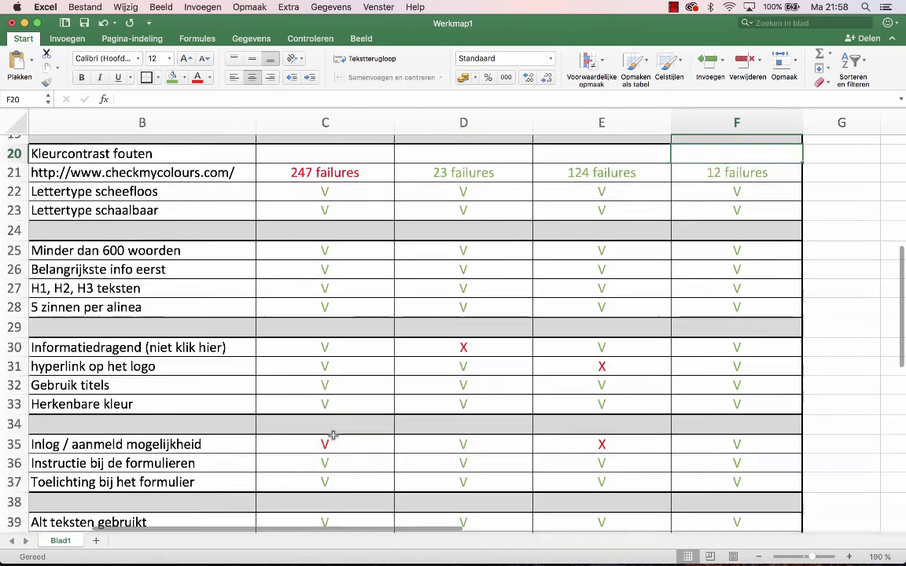
scroll(344, 390, "down", 8)
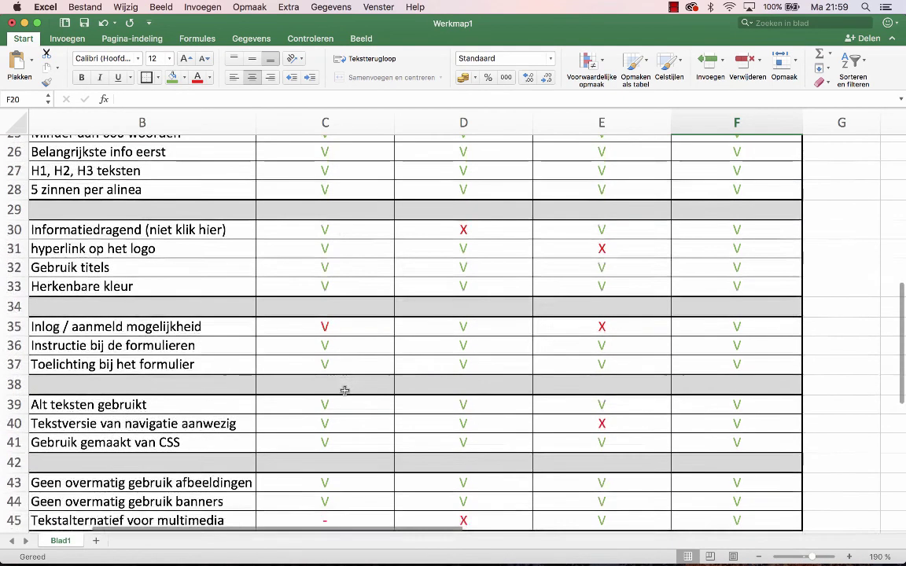
scroll(345, 393, "up", 5)
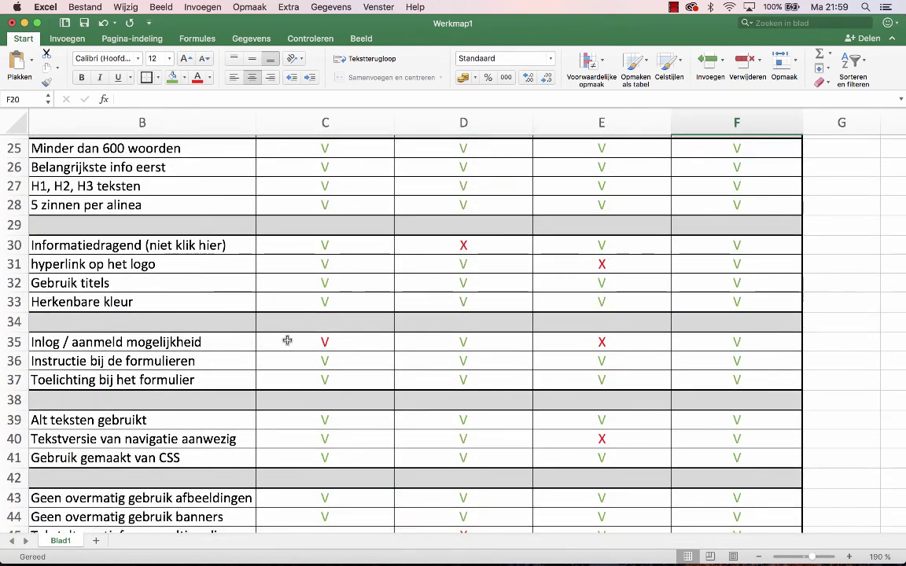
left_click(331, 343)
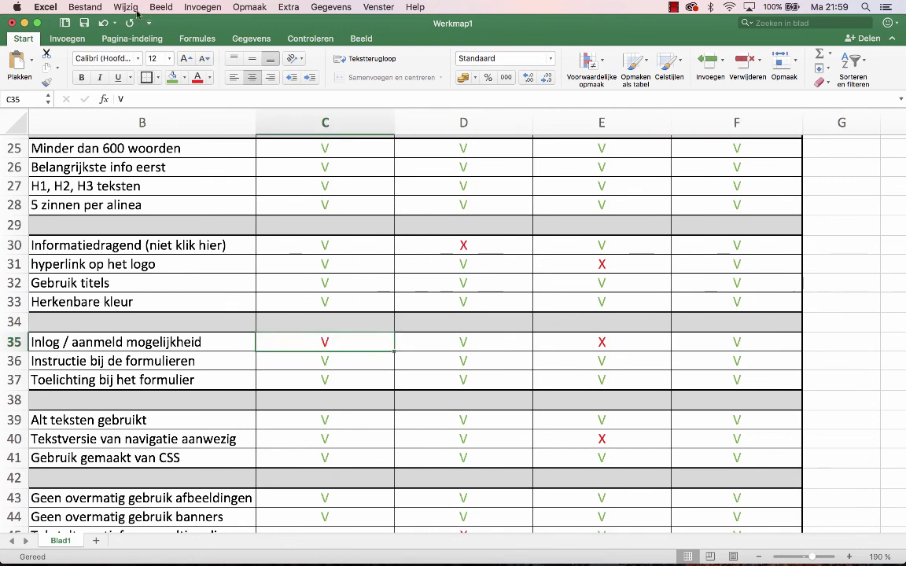
left_click(209, 77)
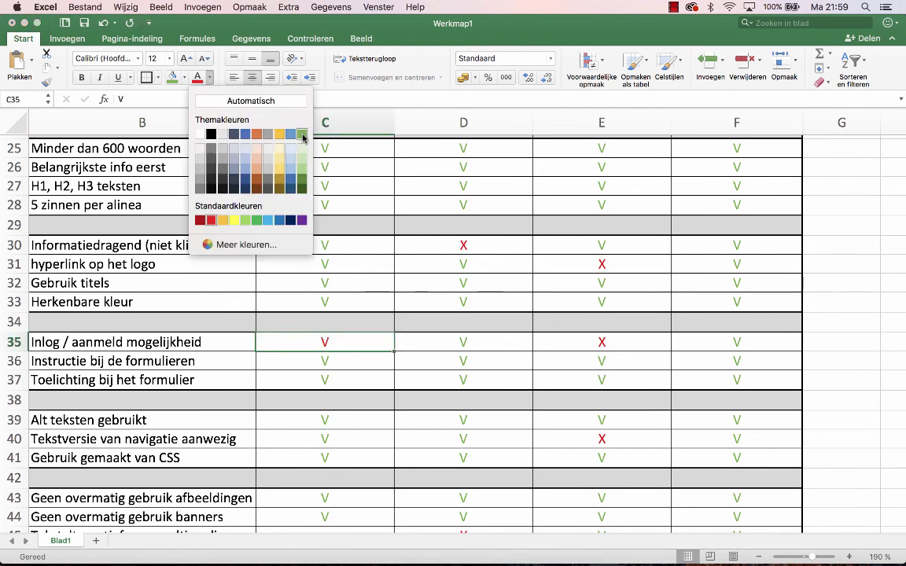
left_click(302, 134)
left_click(521, 380)
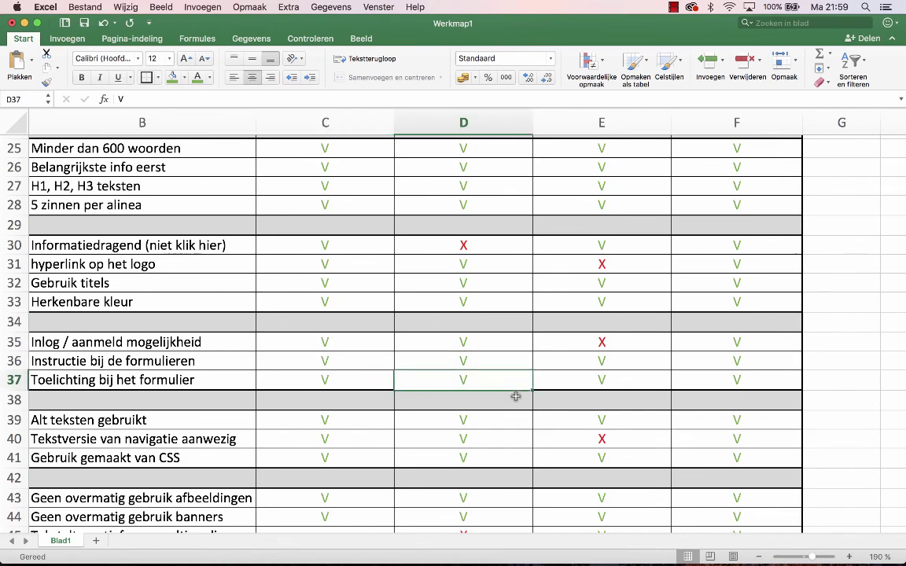
- Look over the color-coded checklist results of all four websites, from the last items back to the title and first column
scroll(519, 397, "down", 3)
scroll(515, 399, "up", 7)
scroll(385, 362, "up", 8)
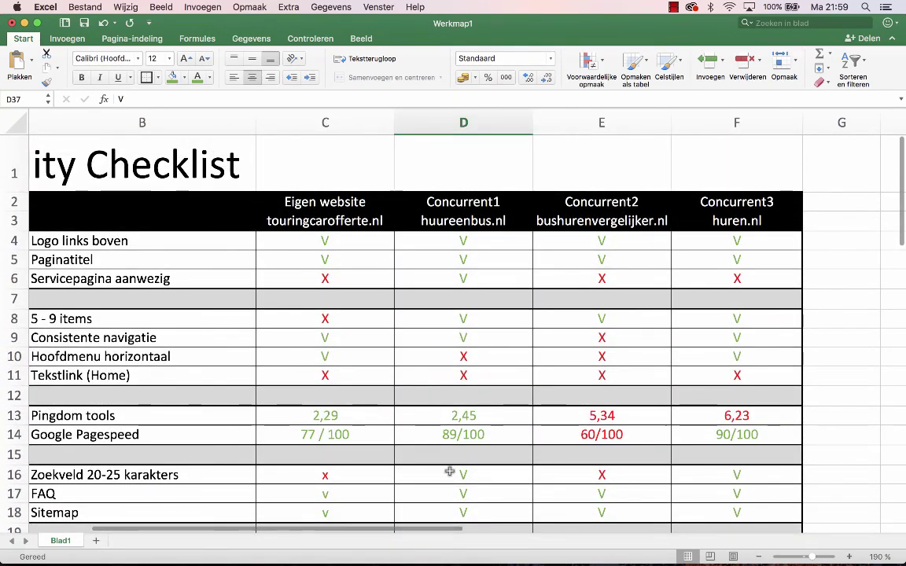
left_click_drag(407, 534, 305, 532)
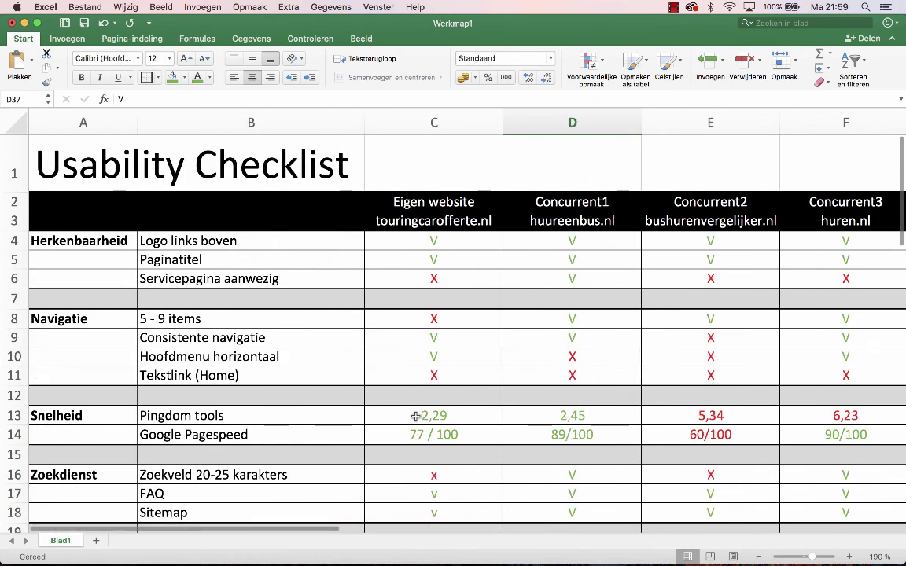